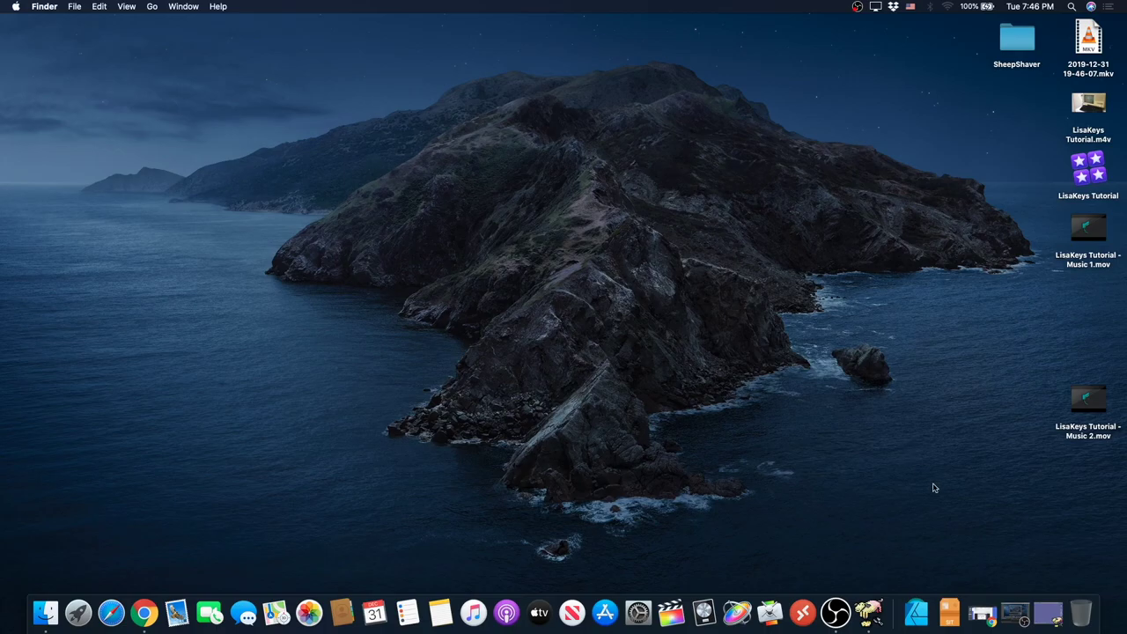
Restore the minimized SheepShaver window with the Mac OS 9 desktop and check its Special commands
click(1047, 614)
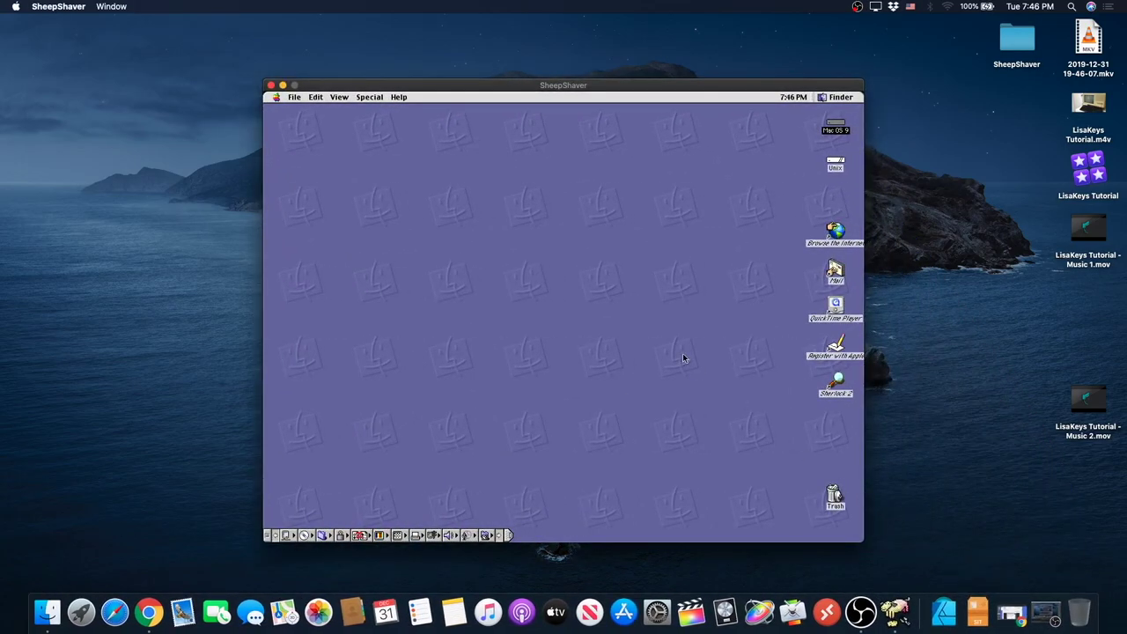
click(370, 98)
click(371, 102)
key(Down)
key(Down)
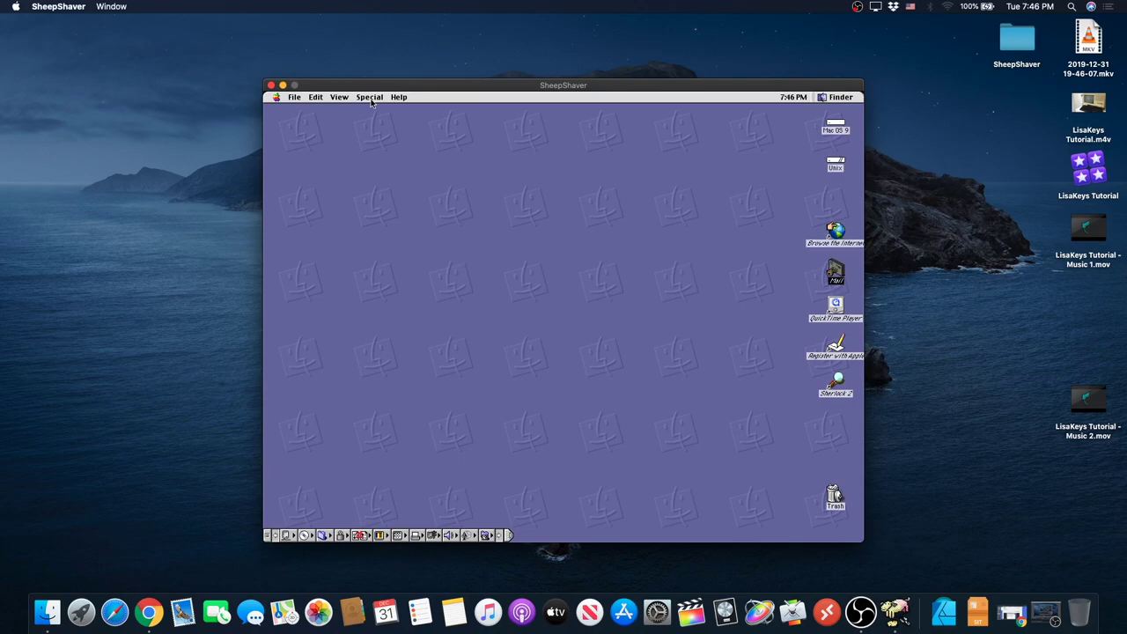
key(Up)
key(Up)
key(Up)
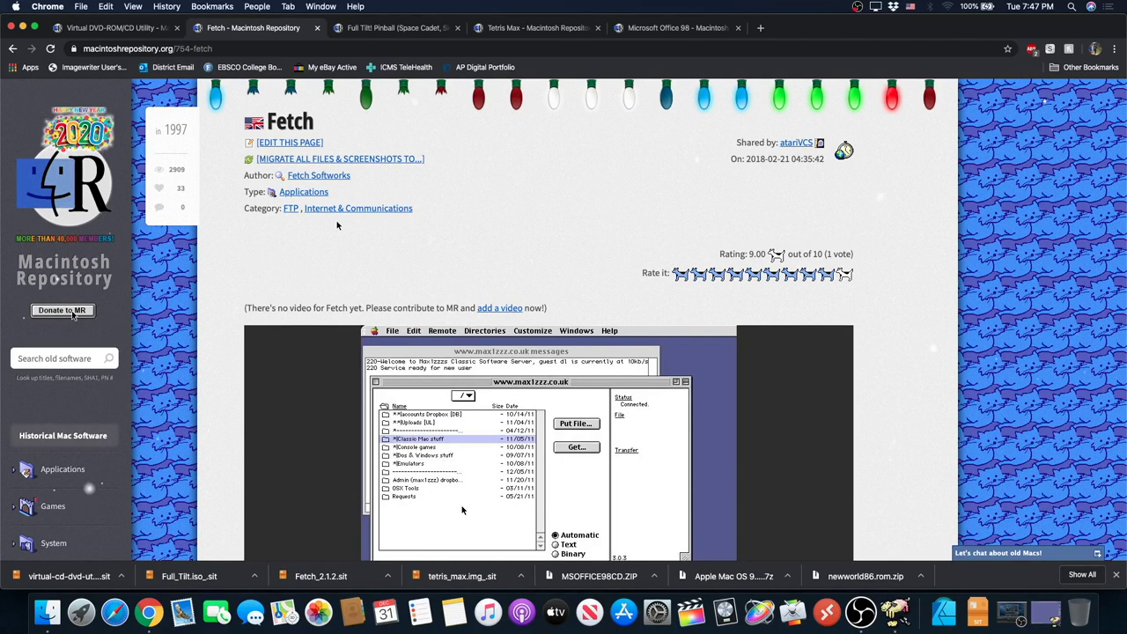
Examine the Fetch page on Macintosh Repository, including its description, screenshots and available Mac downloads
scroll(336, 225, down, 10)
scroll(338, 225, up, 10)
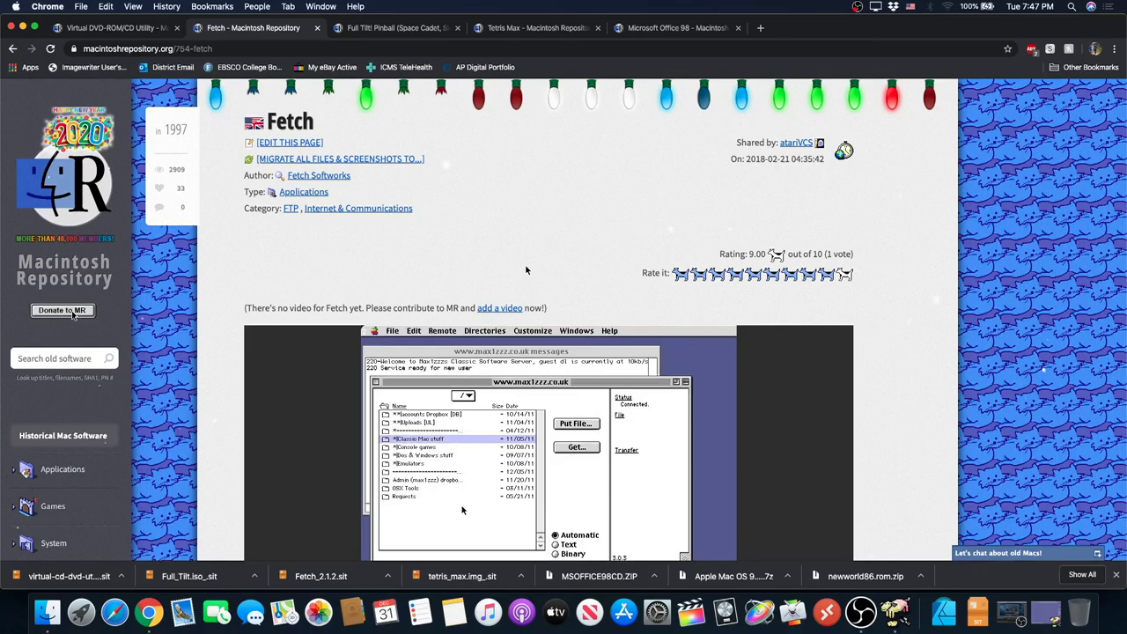
scroll(525, 270, down, 10)
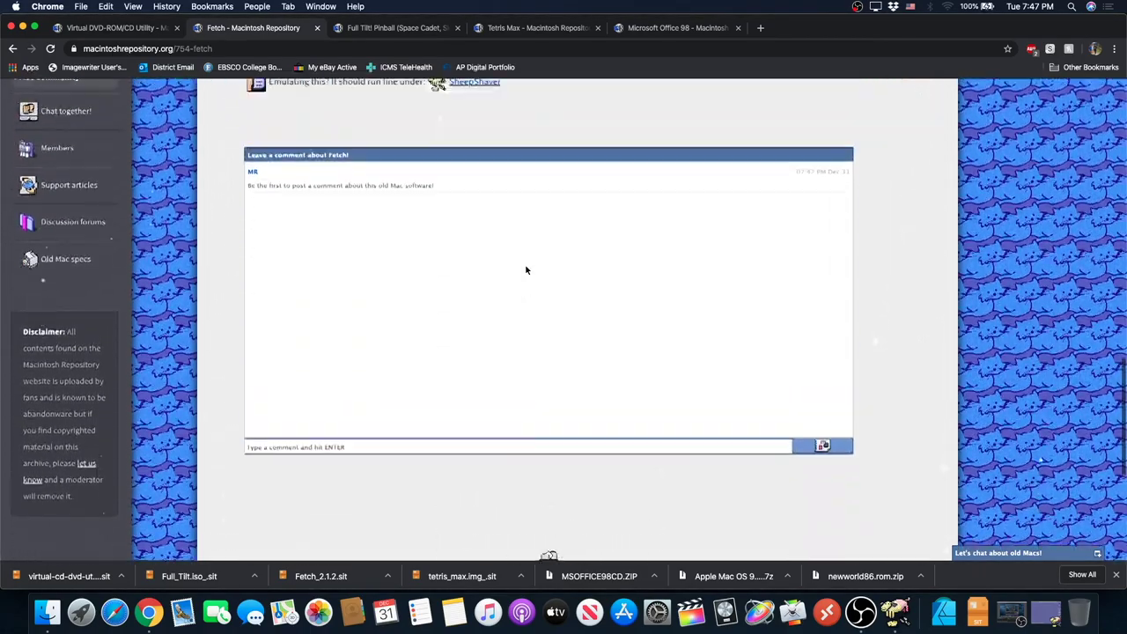
scroll(526, 271, up, 4)
scroll(526, 271, up, 6)
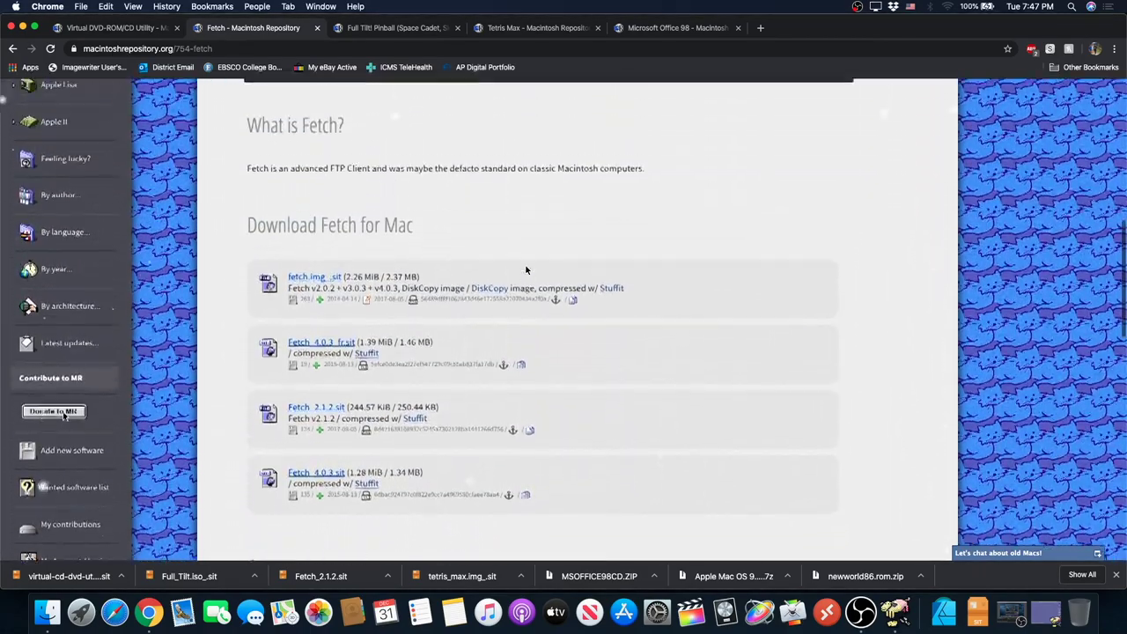
scroll(526, 270, up, 5)
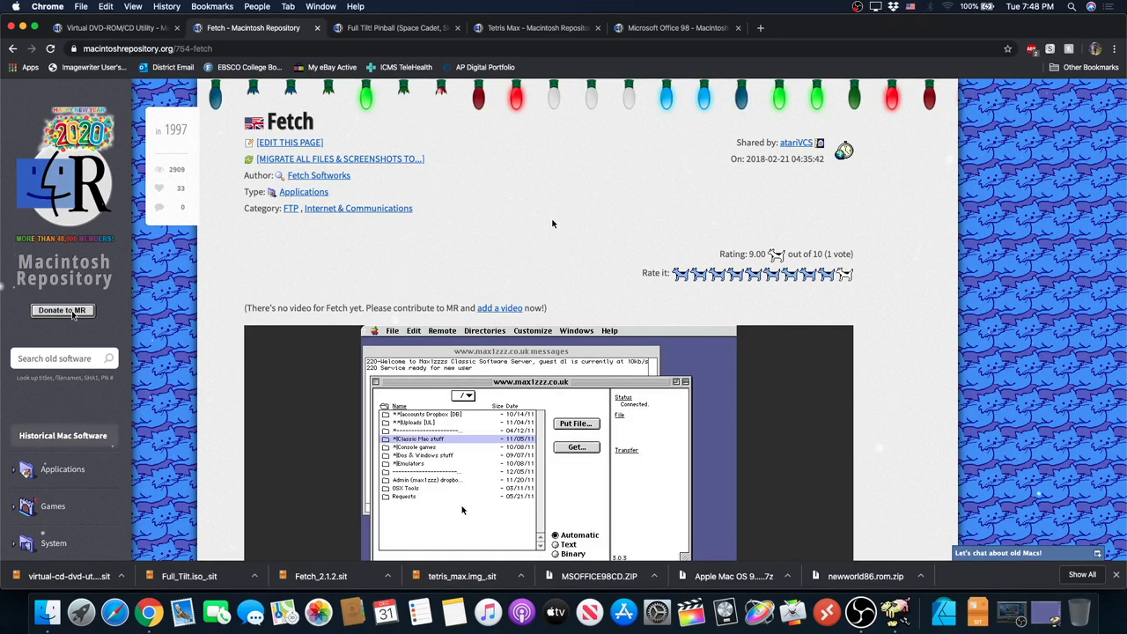
scroll(564, 256, down, 2)
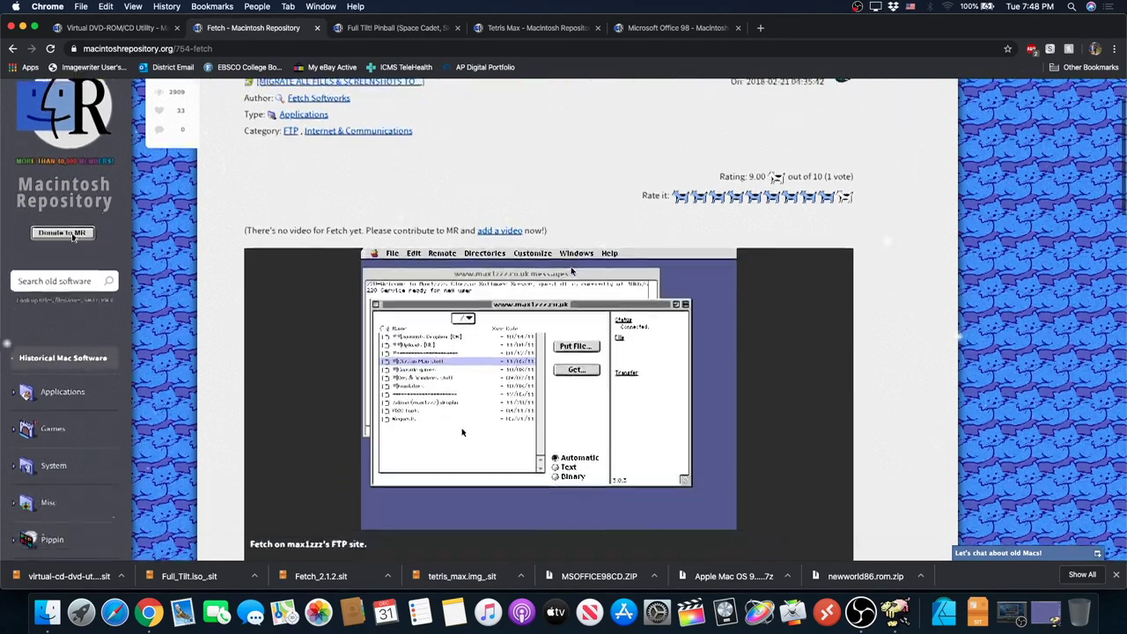
scroll(572, 271, down, 3)
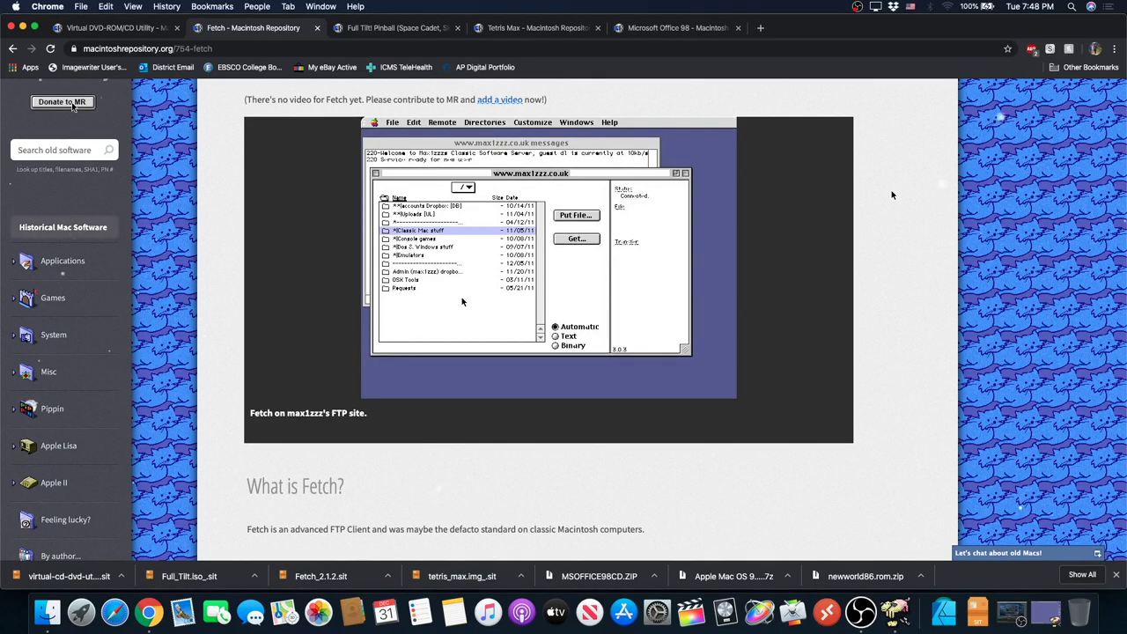
scroll(892, 195, up, 4)
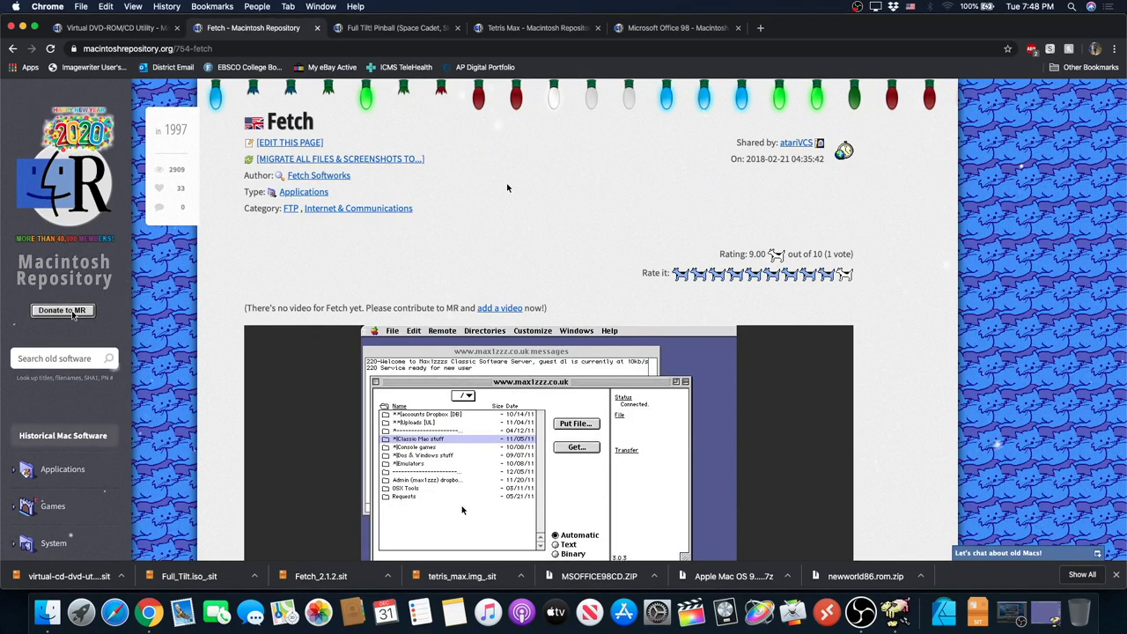
Review the Full Tilt! Pinball page, including its Space Cadet description and download list
click(407, 32)
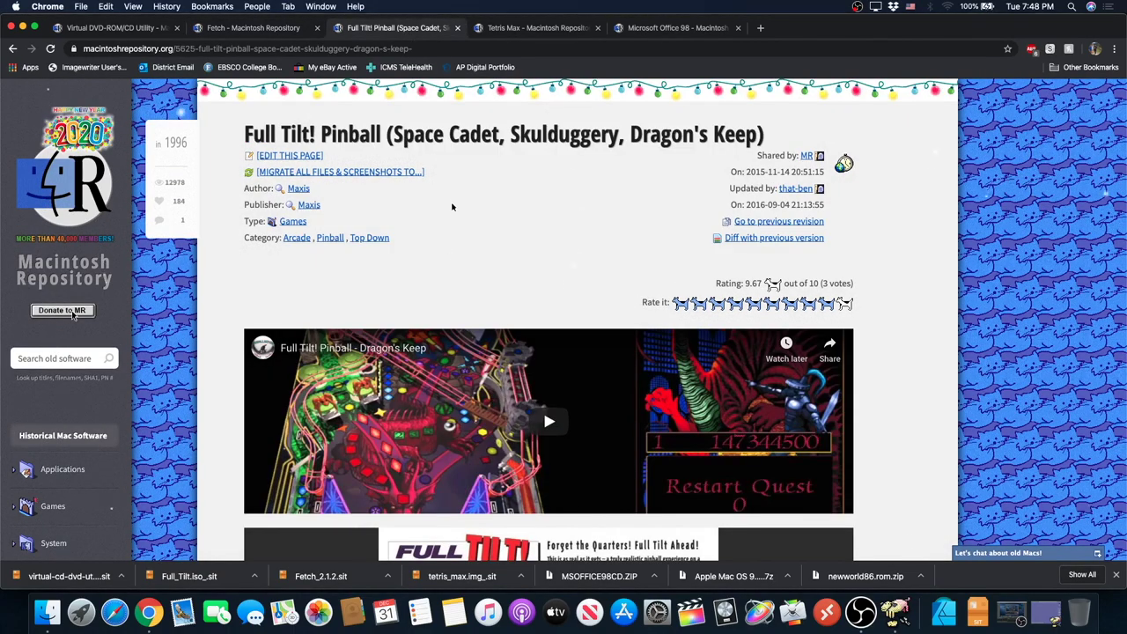
scroll(451, 206, down, 5)
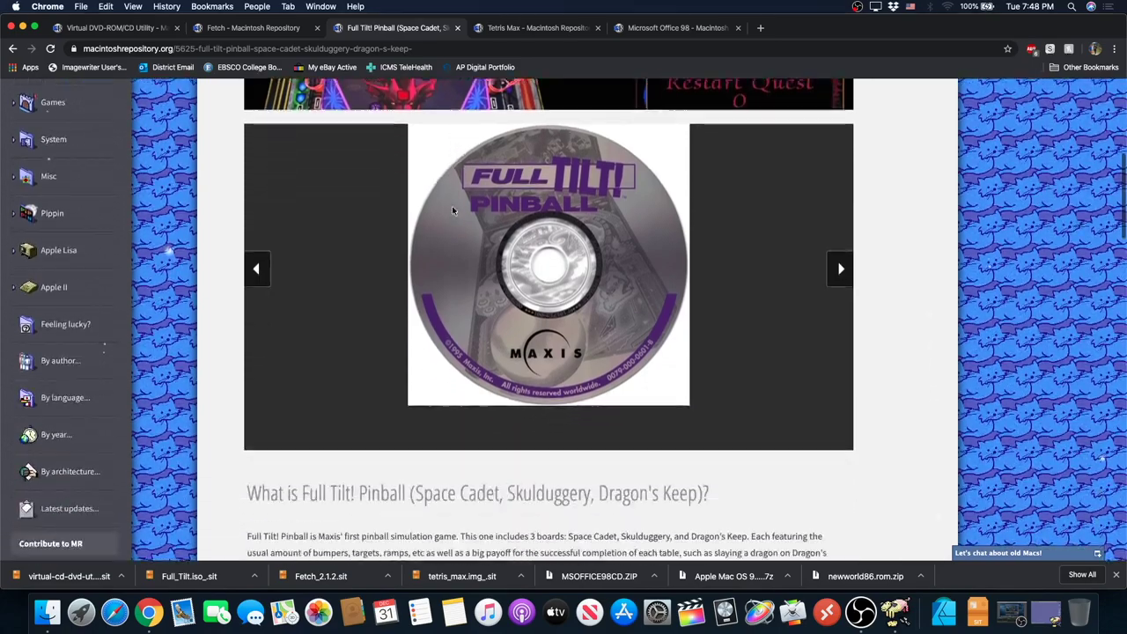
scroll(452, 208, down, 4)
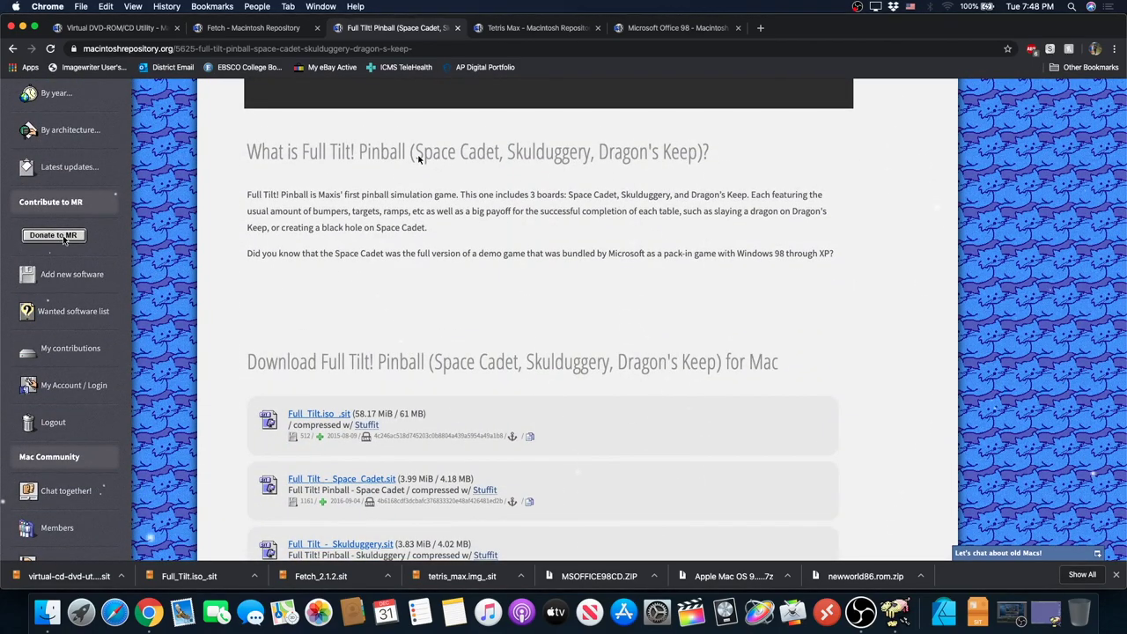
drag(417, 156, 497, 162)
click(494, 192)
scroll(440, 179, up, 10)
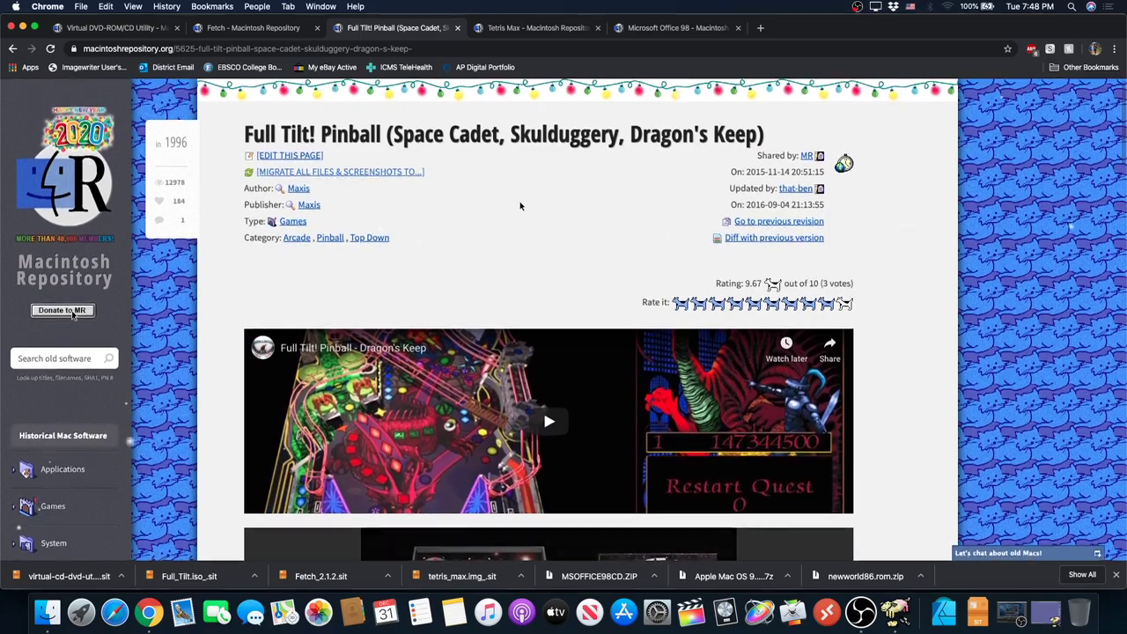
Review the Tetris Max page, including its description and game screenshots
click(528, 27)
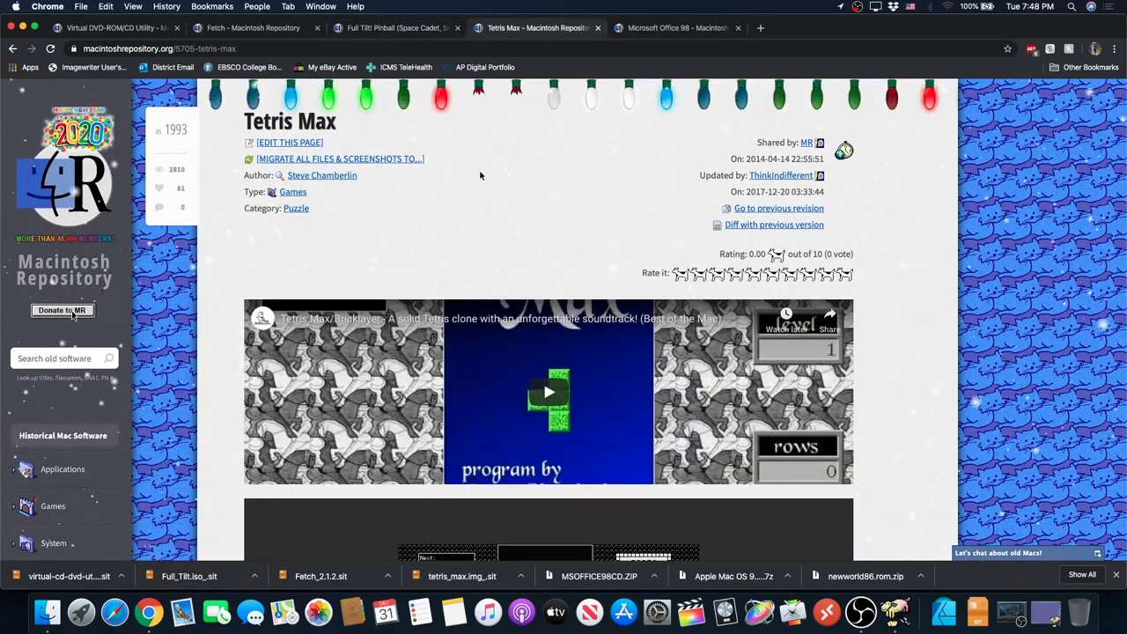
scroll(479, 175, down, 5)
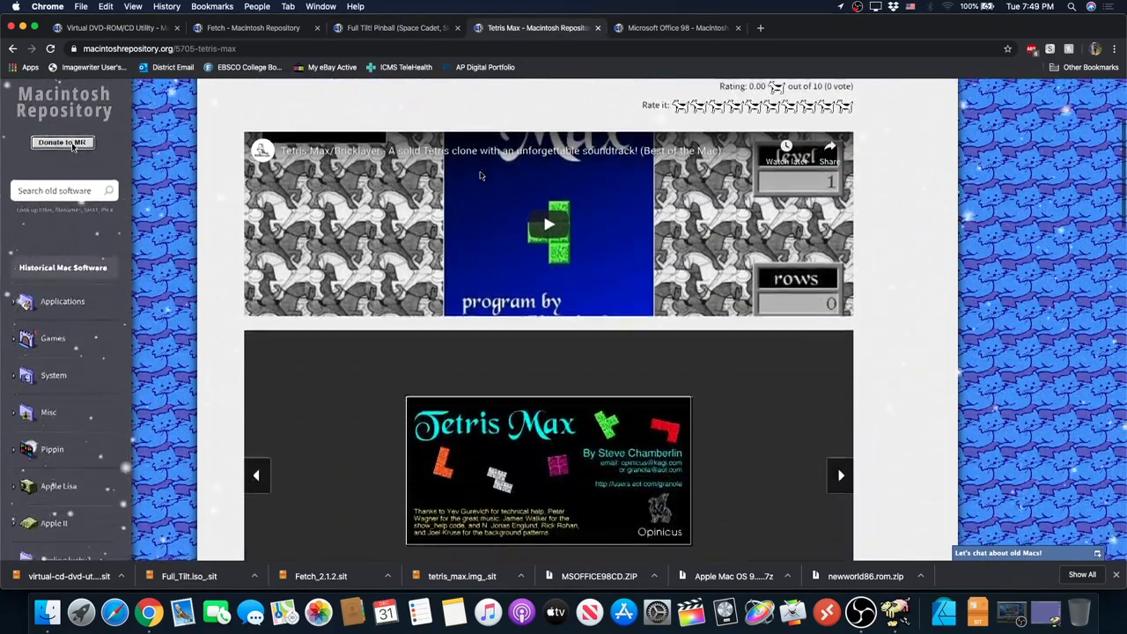
scroll(480, 175, down, 1)
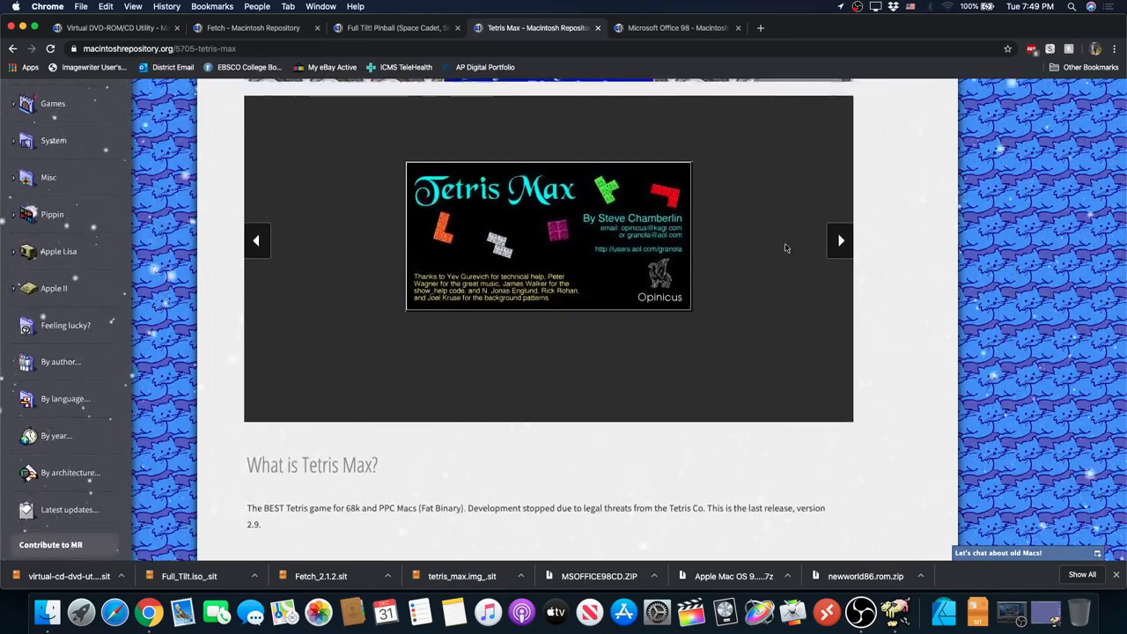
click(840, 241)
scroll(881, 254, up, 5)
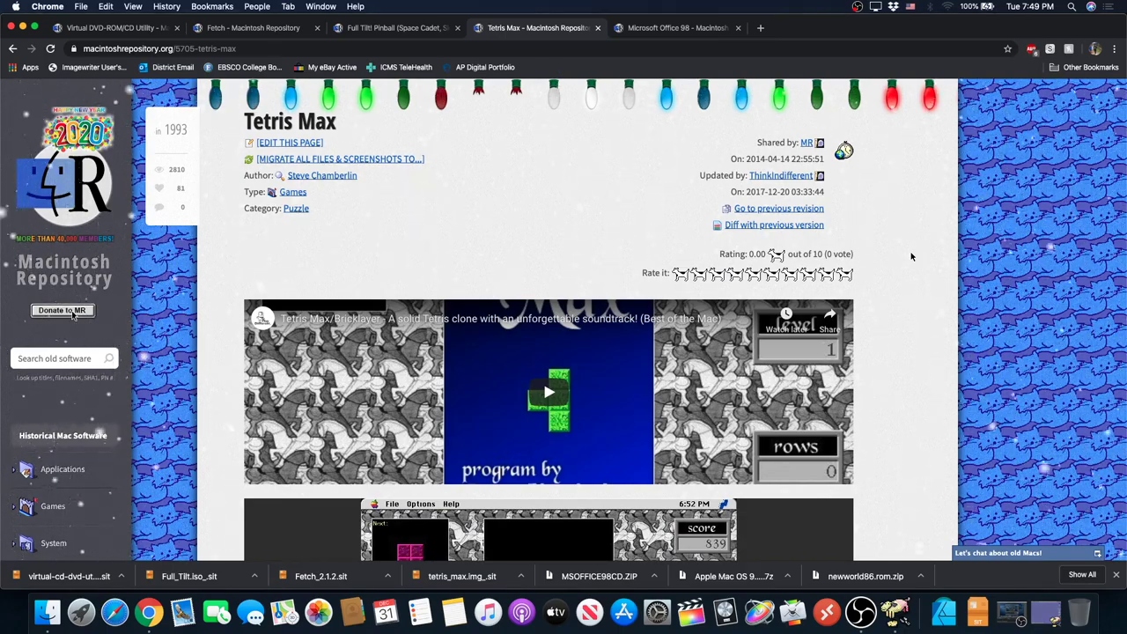
scroll(912, 256, down, 5)
scroll(911, 253, up, 5)
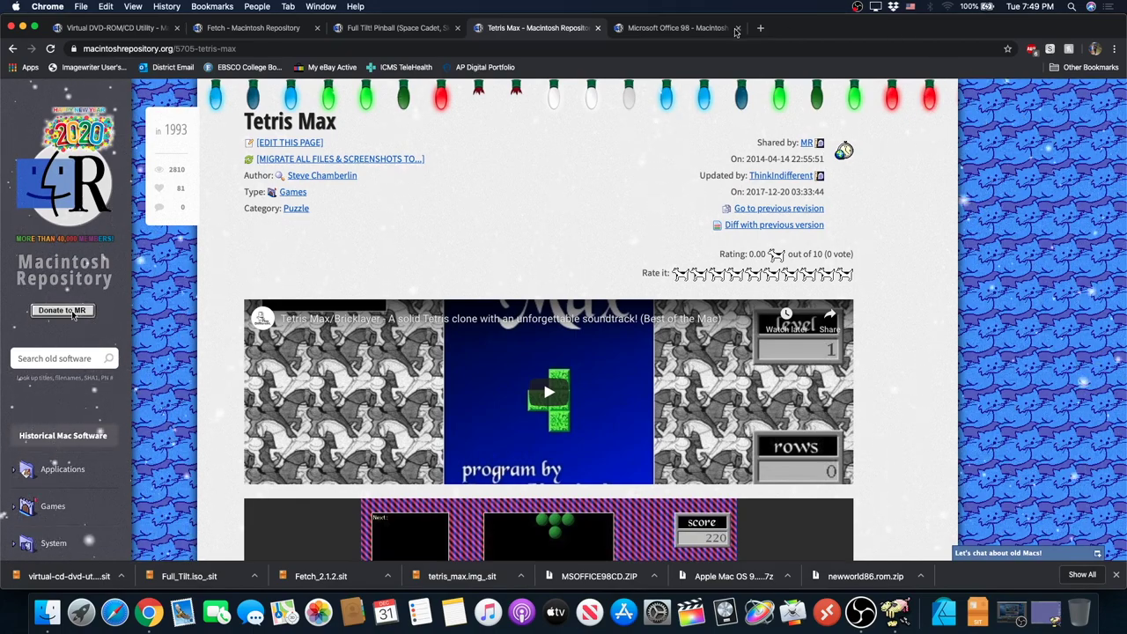
View the Microsoft Office 98 page and switch to the Virtual DVD-ROM/CD Utility page
click(704, 29)
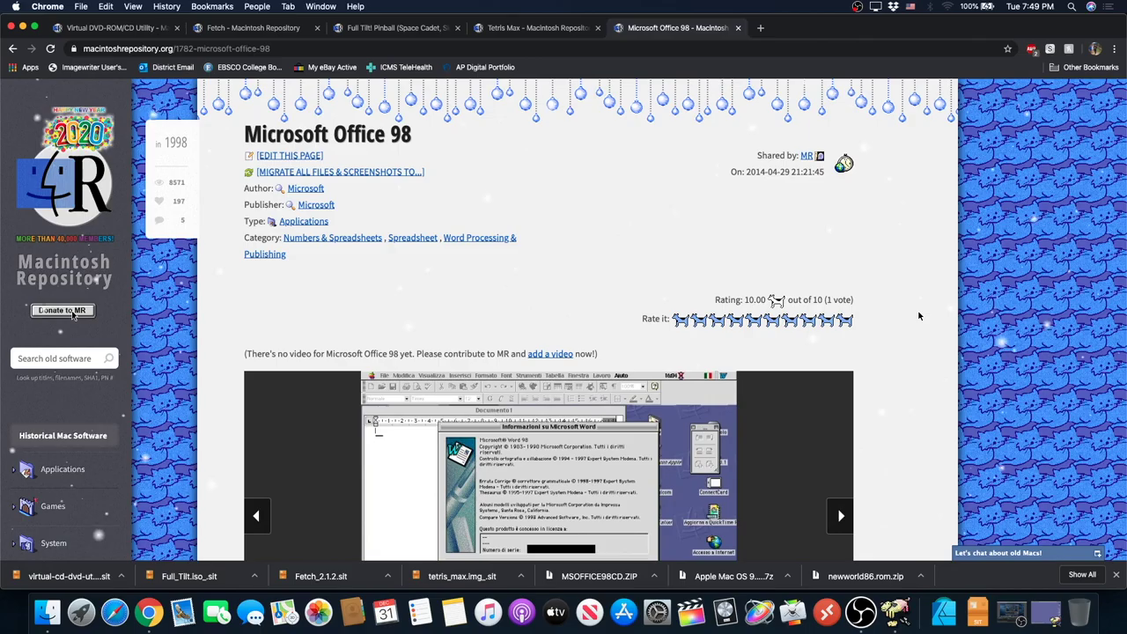
scroll(918, 315, down, 2)
scroll(918, 315, up, 2)
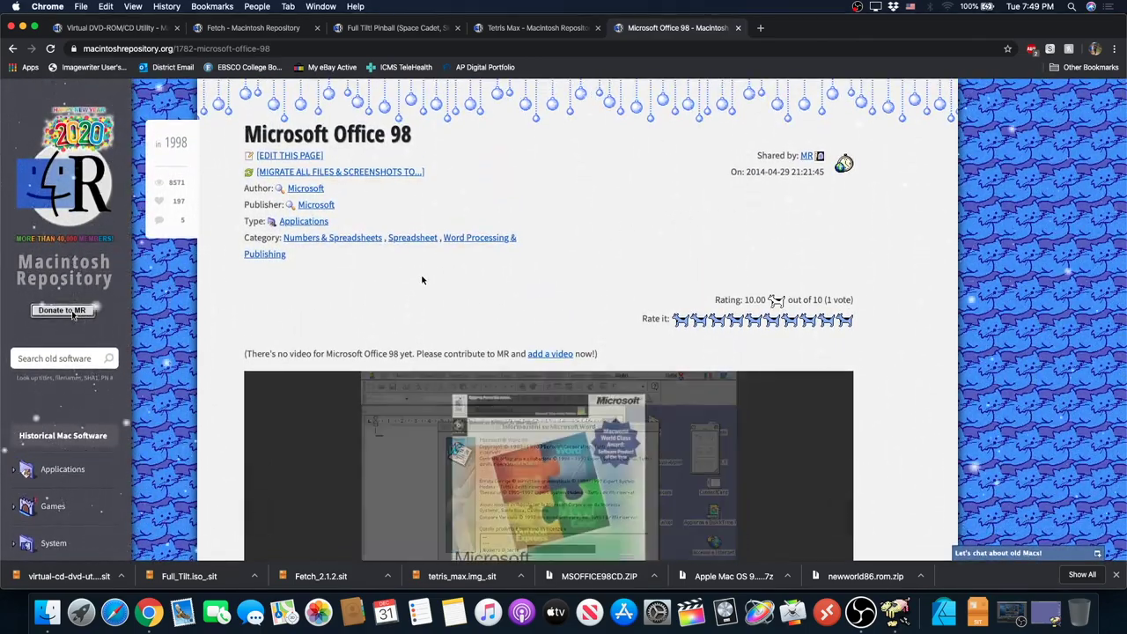
click(114, 33)
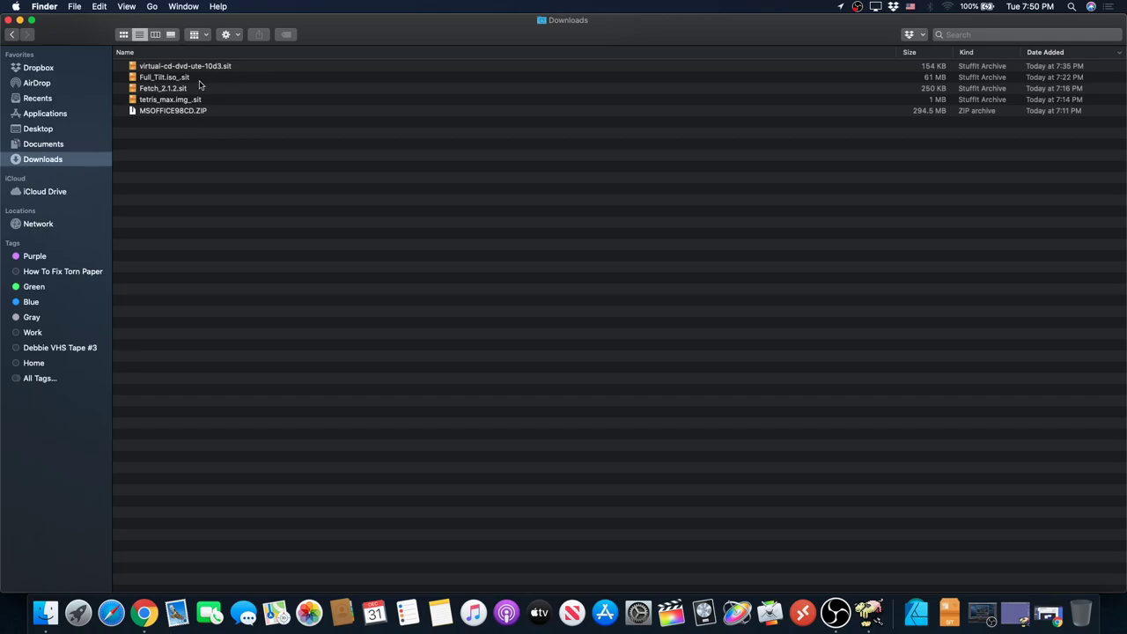
Extract MSOFFICE98CD.ZIP in the Mac's Downloads folder and move the original ZIP archive to the Trash
click(193, 81)
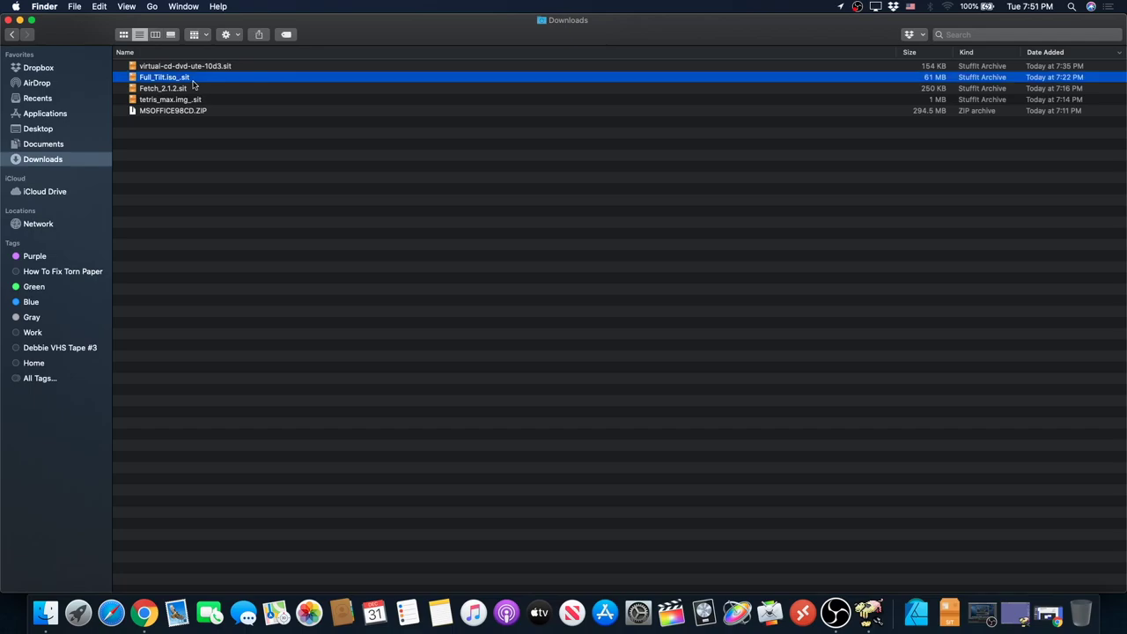
click(388, 226)
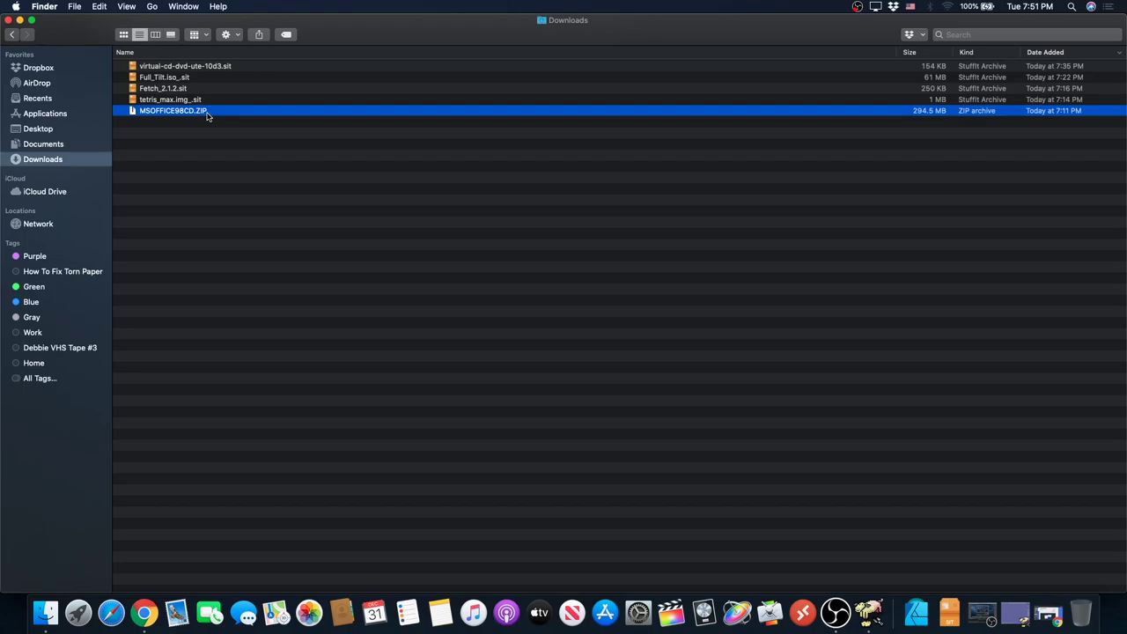
double_click(208, 115)
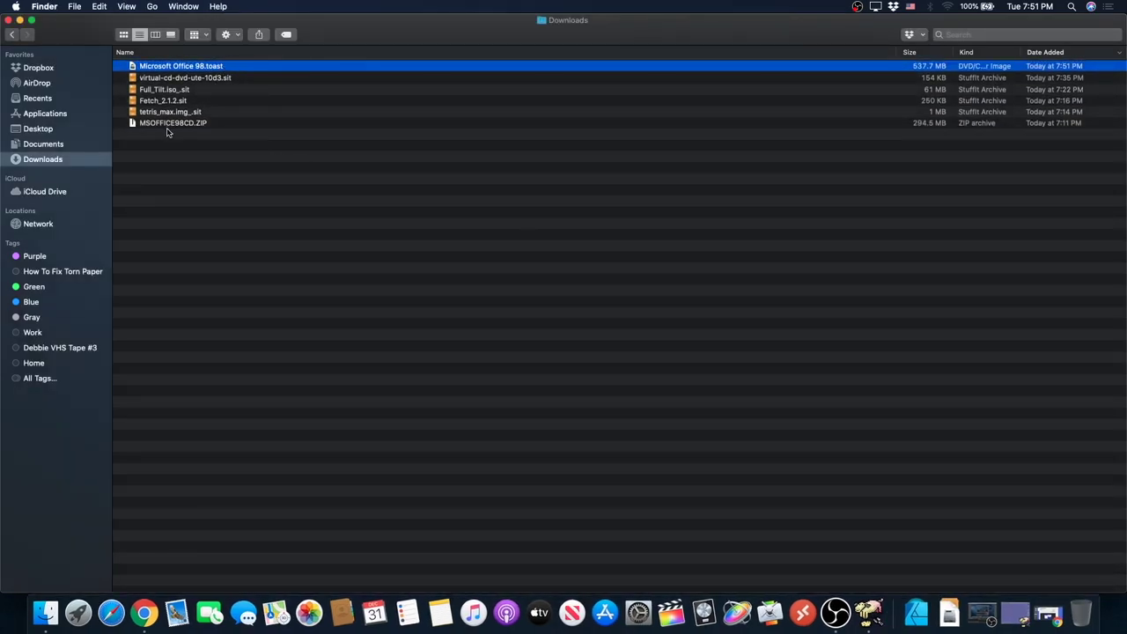
click(167, 126)
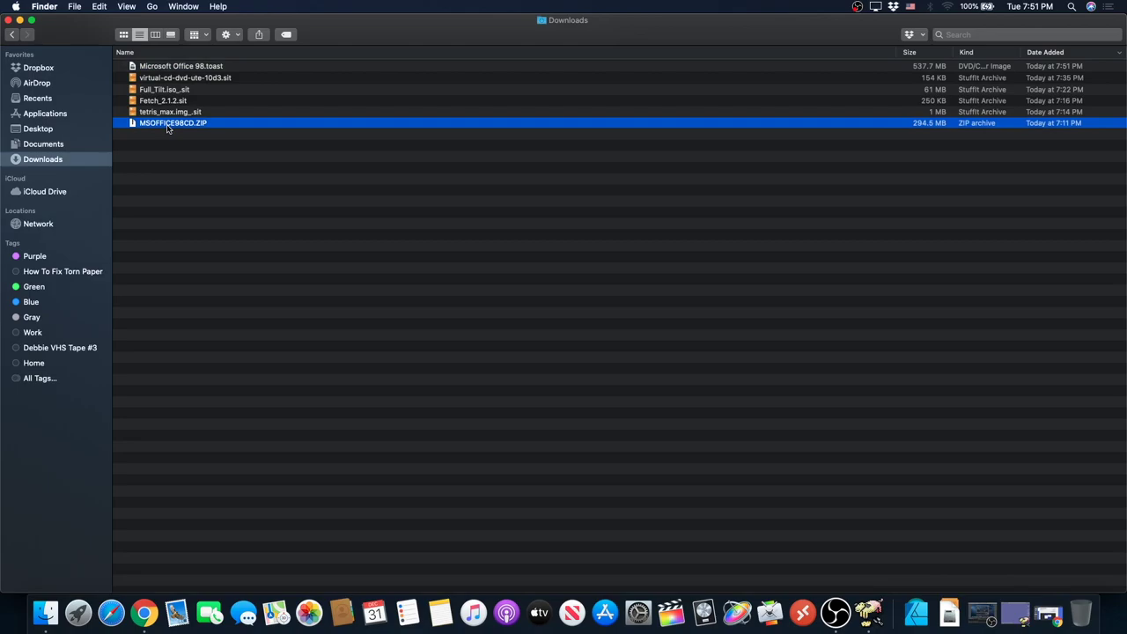
drag(167, 126, 1070, 600)
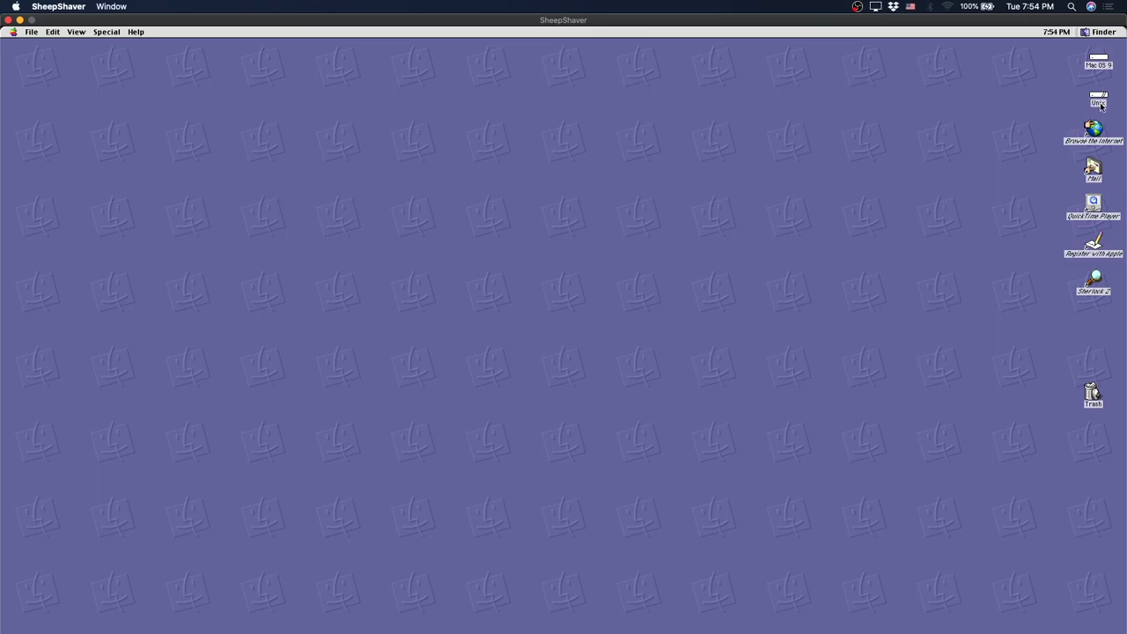
In SheepShaver, open the Downloads folder inside the user's home folder under Users on the shared Unix disk
double_click(1099, 102)
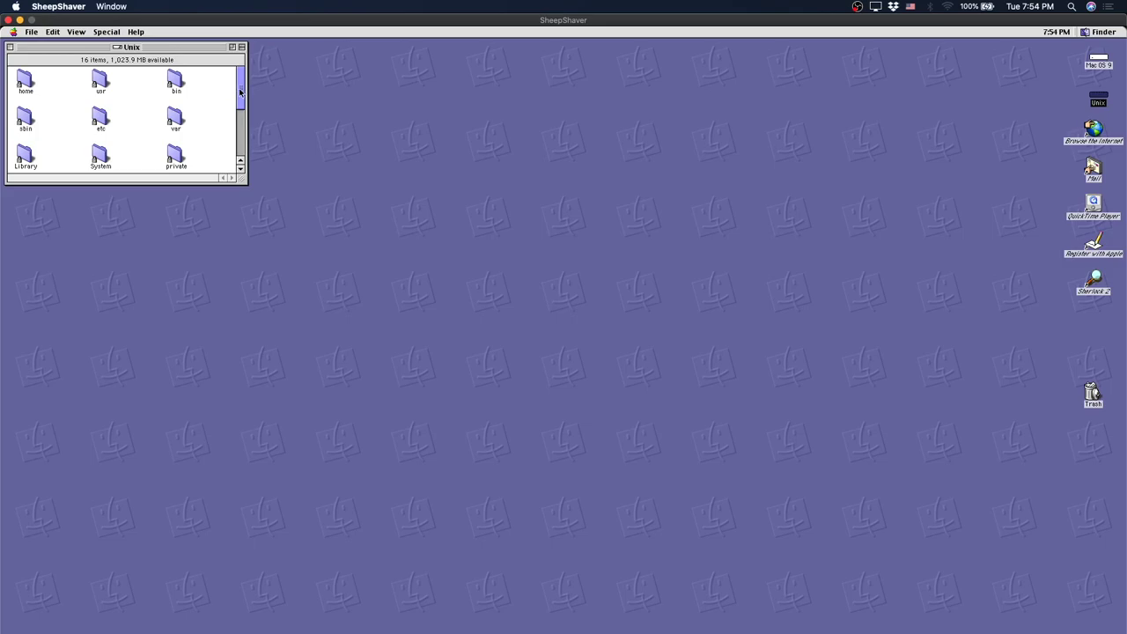
drag(239, 92, 245, 129)
double_click(23, 107)
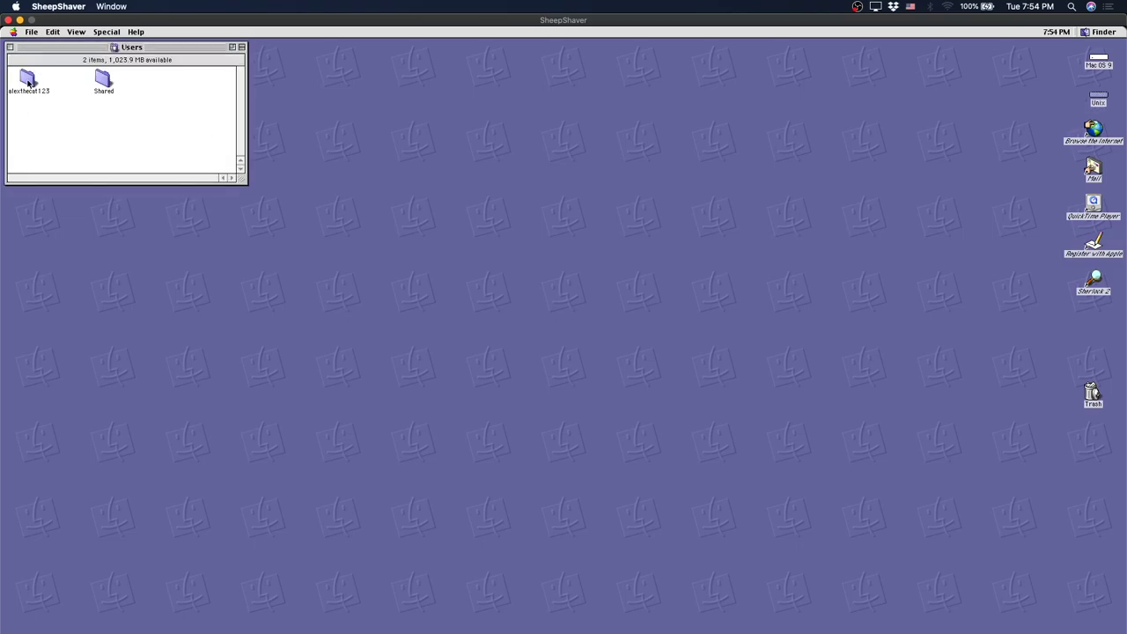
double_click(28, 81)
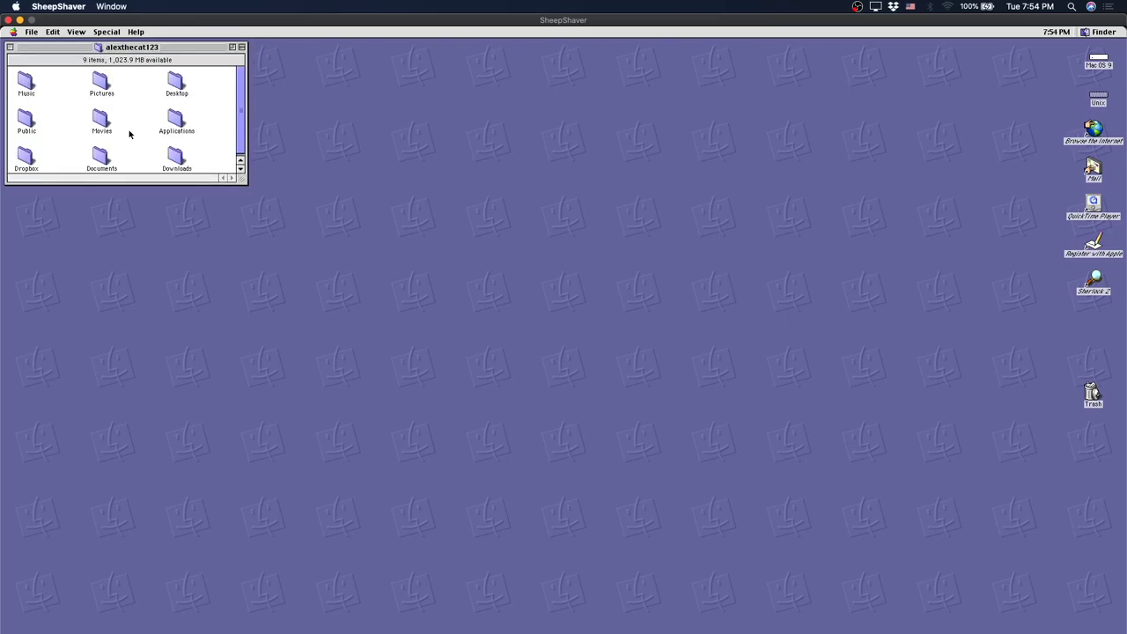
text(dow)
double_click(177, 160)
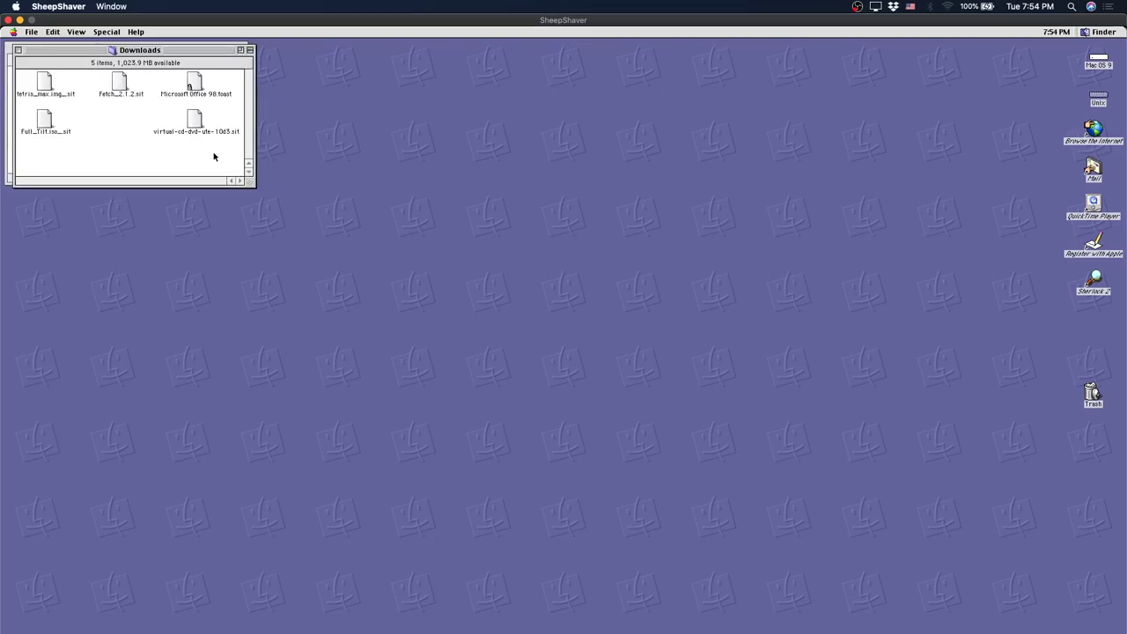
Open the Mac OS 9 disk in an enlarged window beside Downloads and copy all five downloaded files onto it
drag(212, 152, 44, 82)
click(97, 122)
click(1097, 65)
double_click(1097, 67)
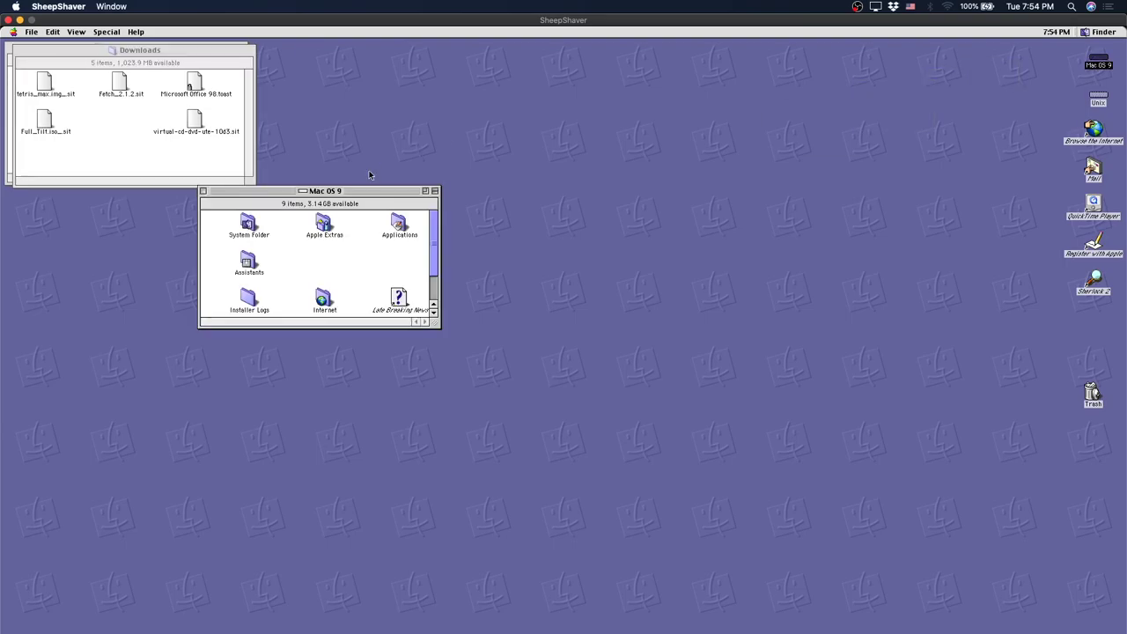
drag(360, 190, 549, 95)
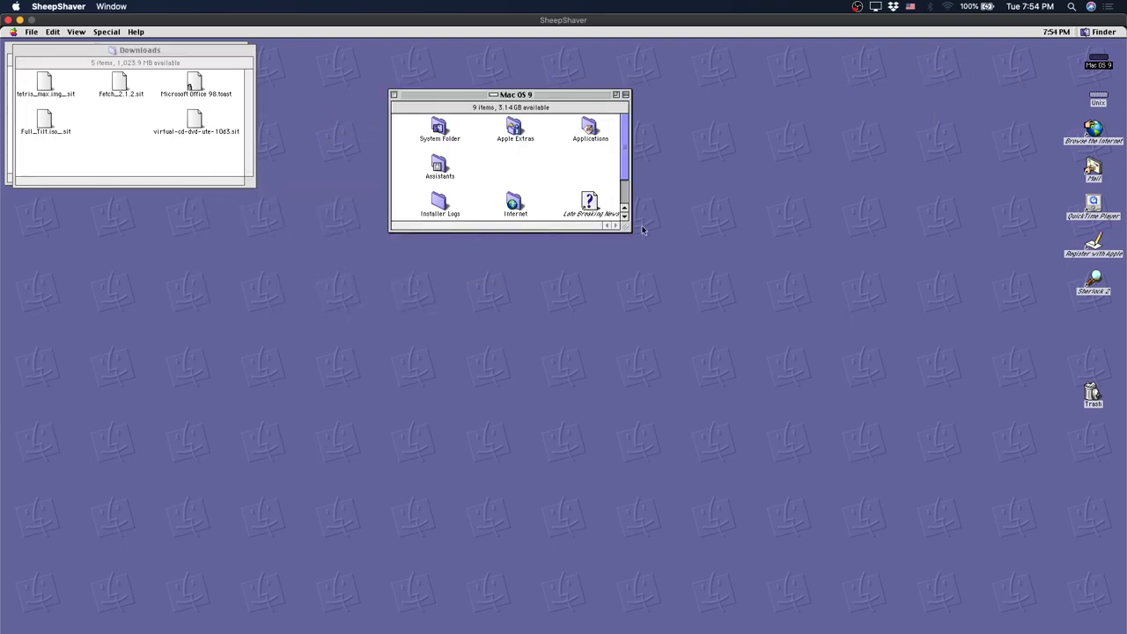
drag(626, 228, 773, 338)
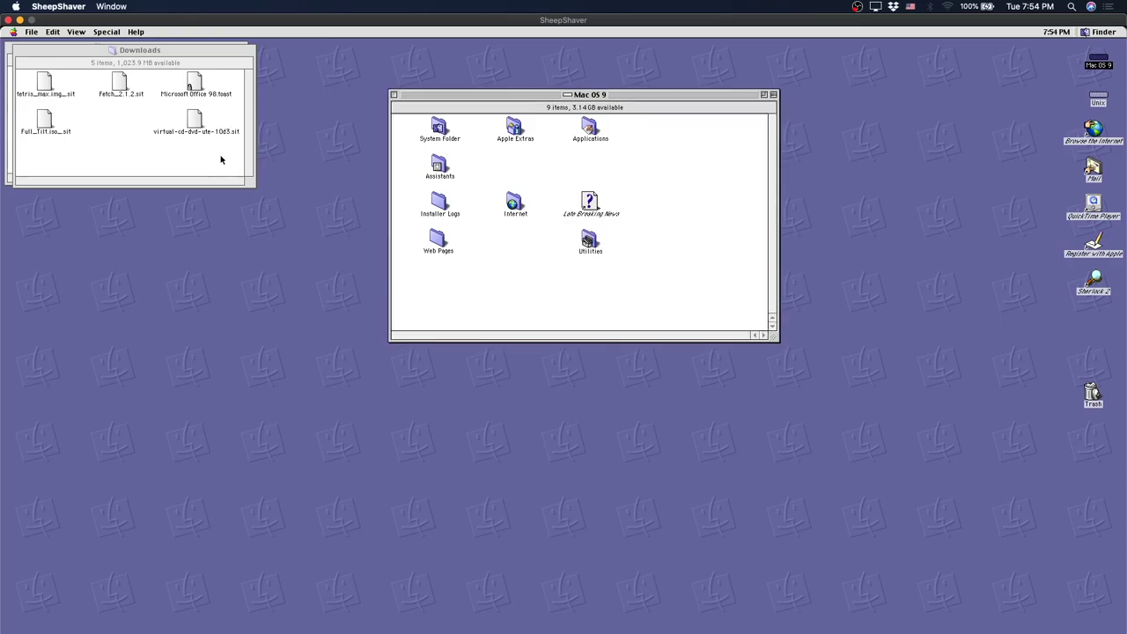
drag(218, 155, 540, 265)
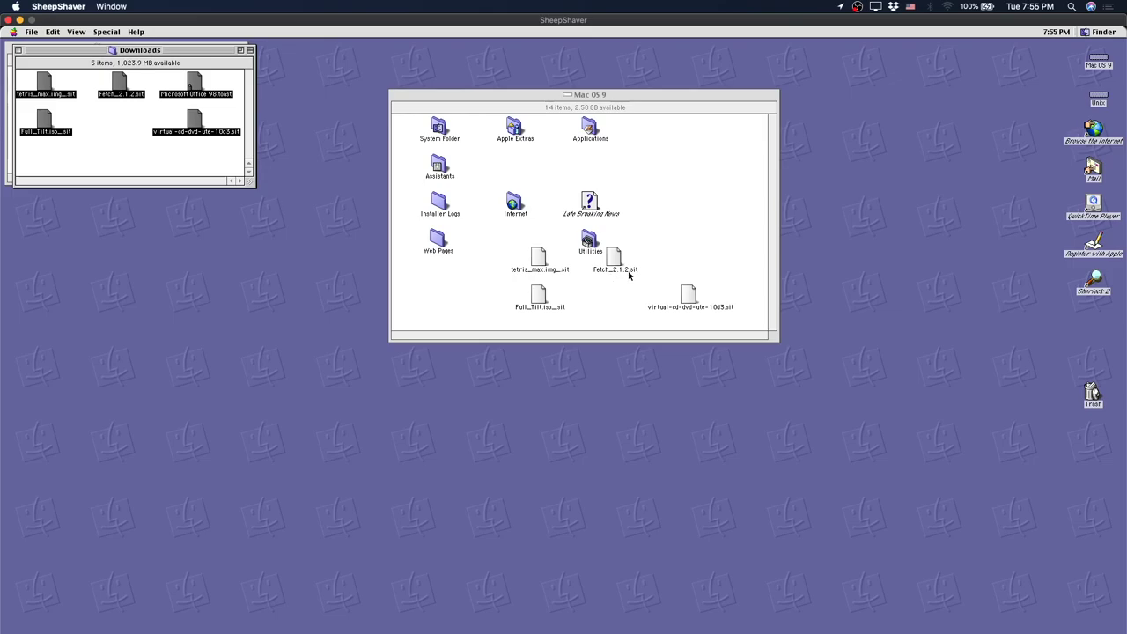
Extract Fetch_2.1.2.sit on the Mac OS 9 disk and move the extracted Fetch 2.1.2 folder to the desktop
click(675, 203)
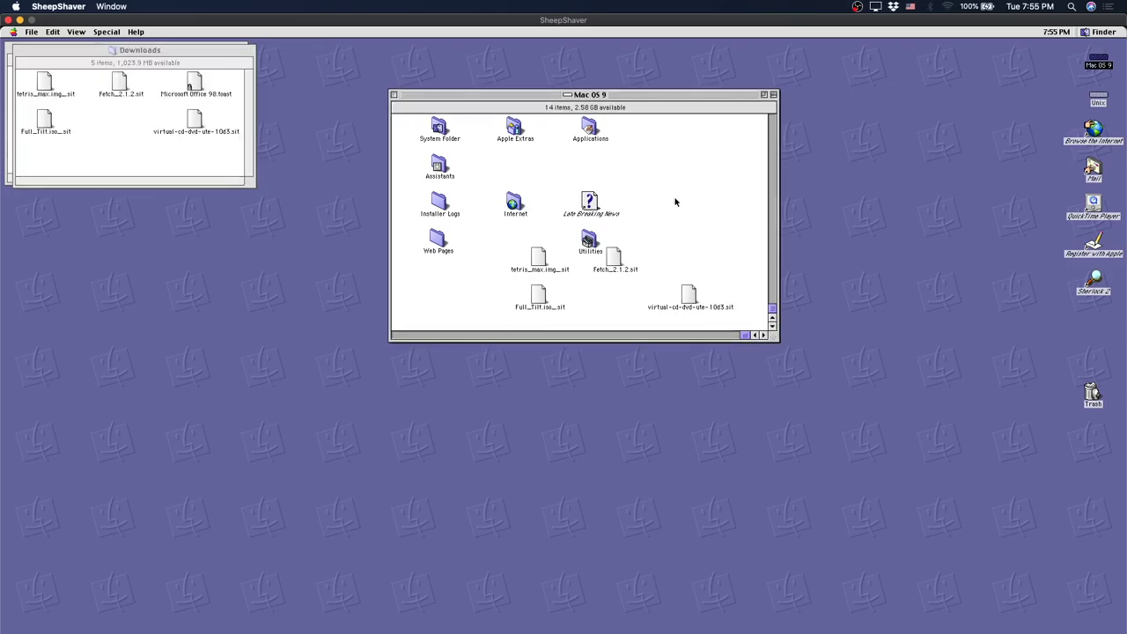
click(774, 312)
drag(745, 337, 398, 335)
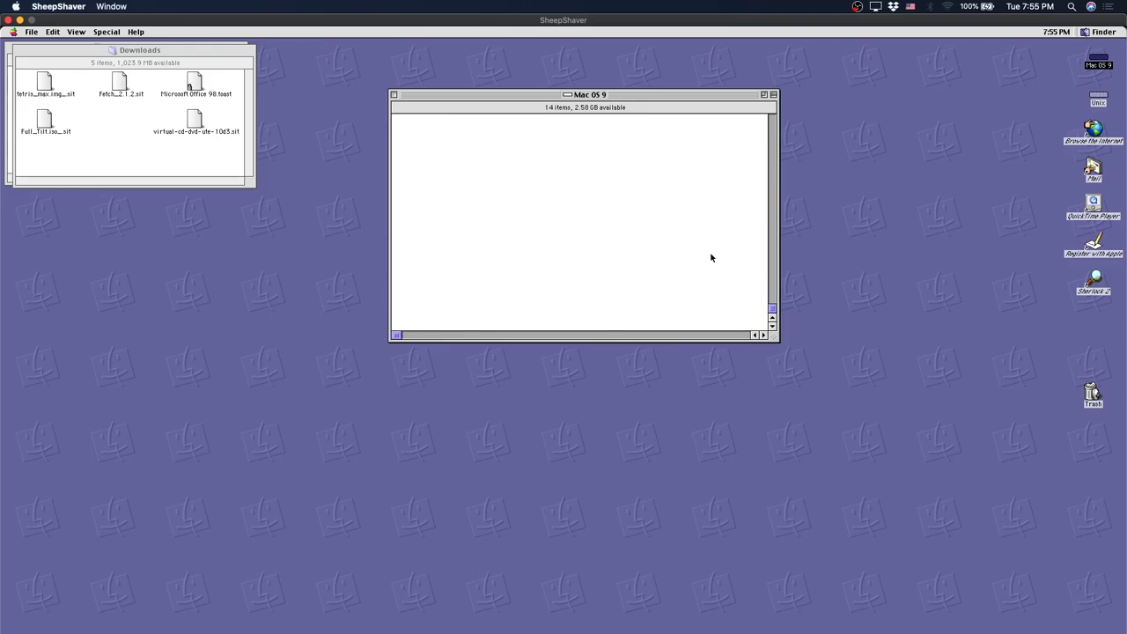
drag(769, 308, 763, 117)
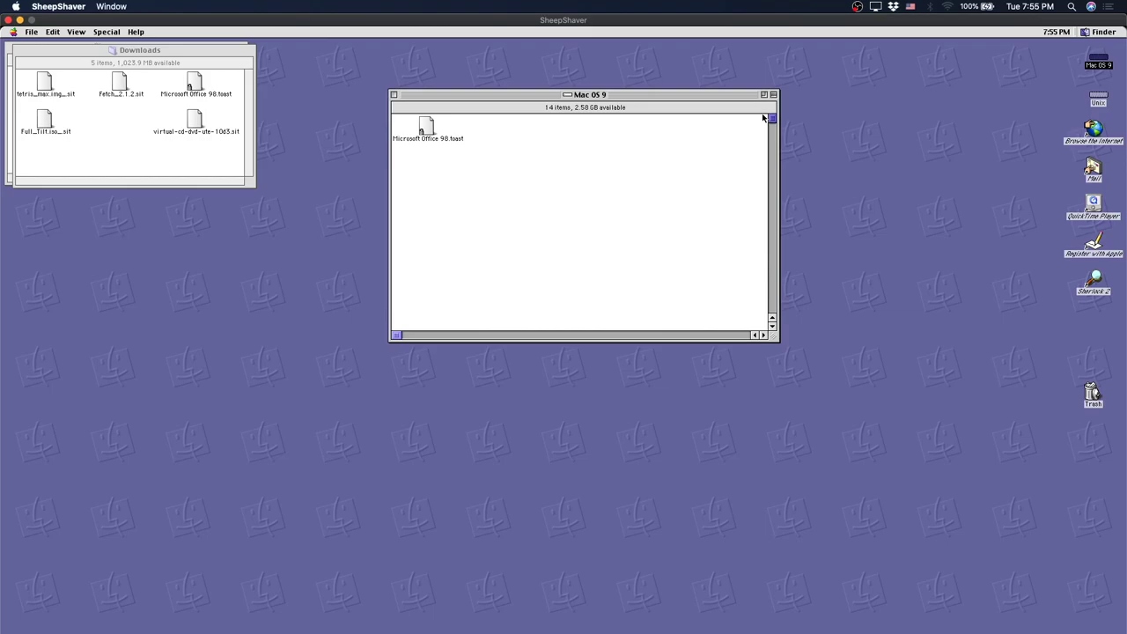
scroll(708, 247, down, 10)
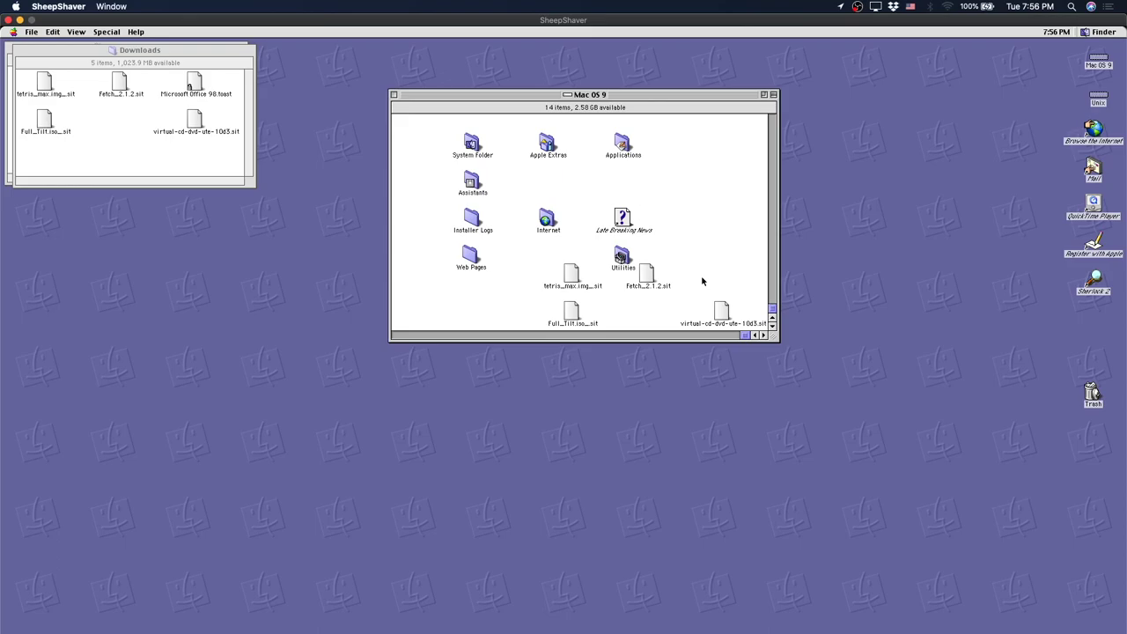
click(647, 275)
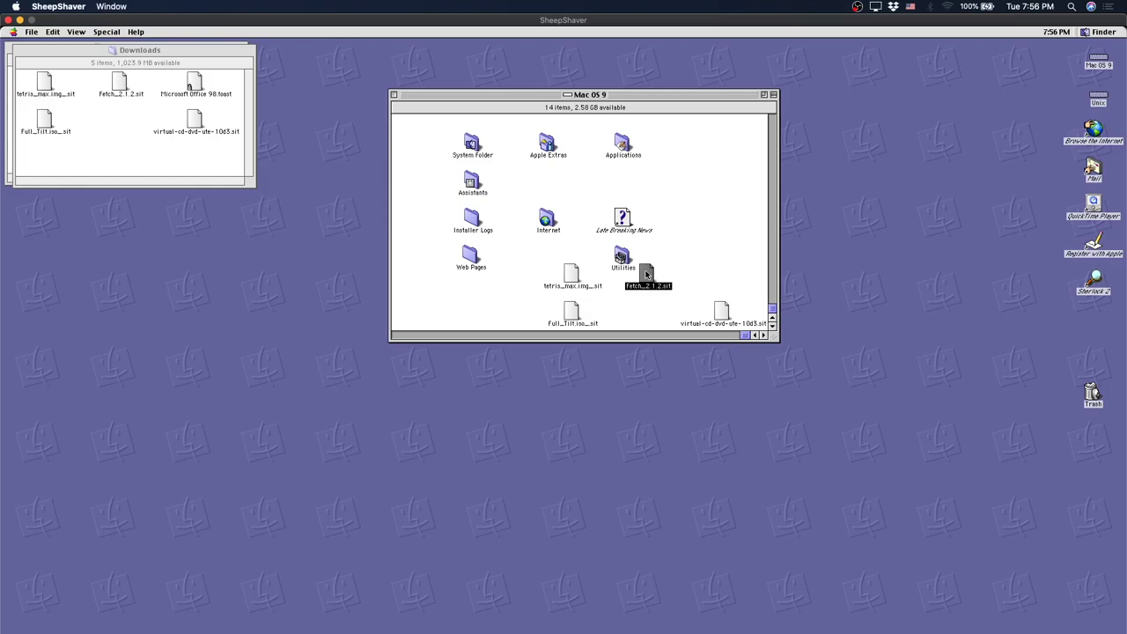
double_click(646, 275)
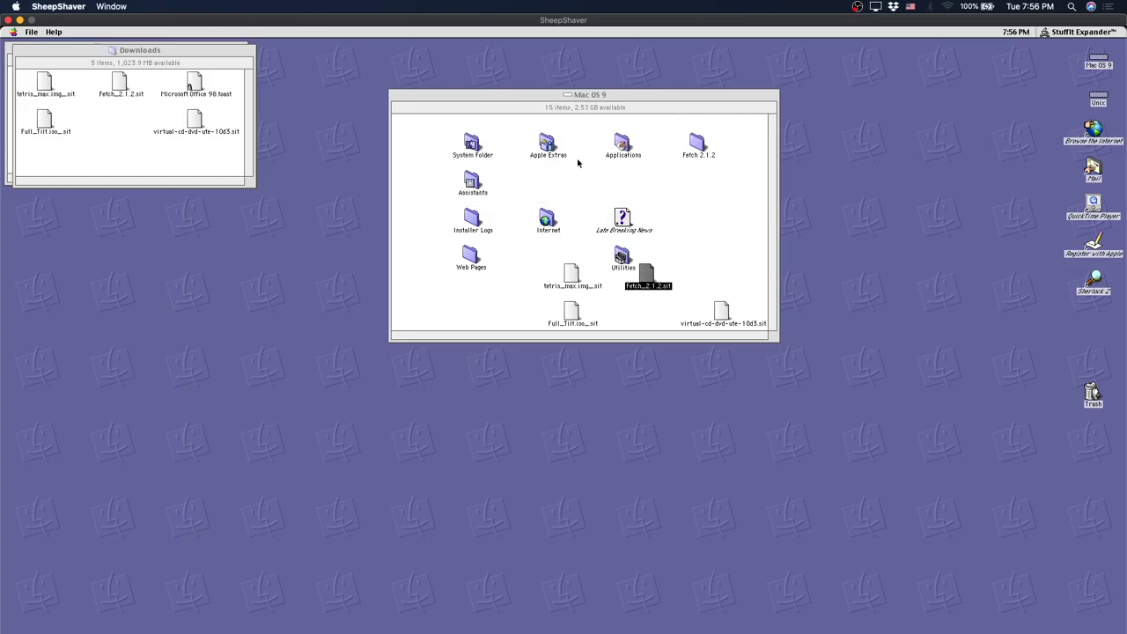
click(670, 282)
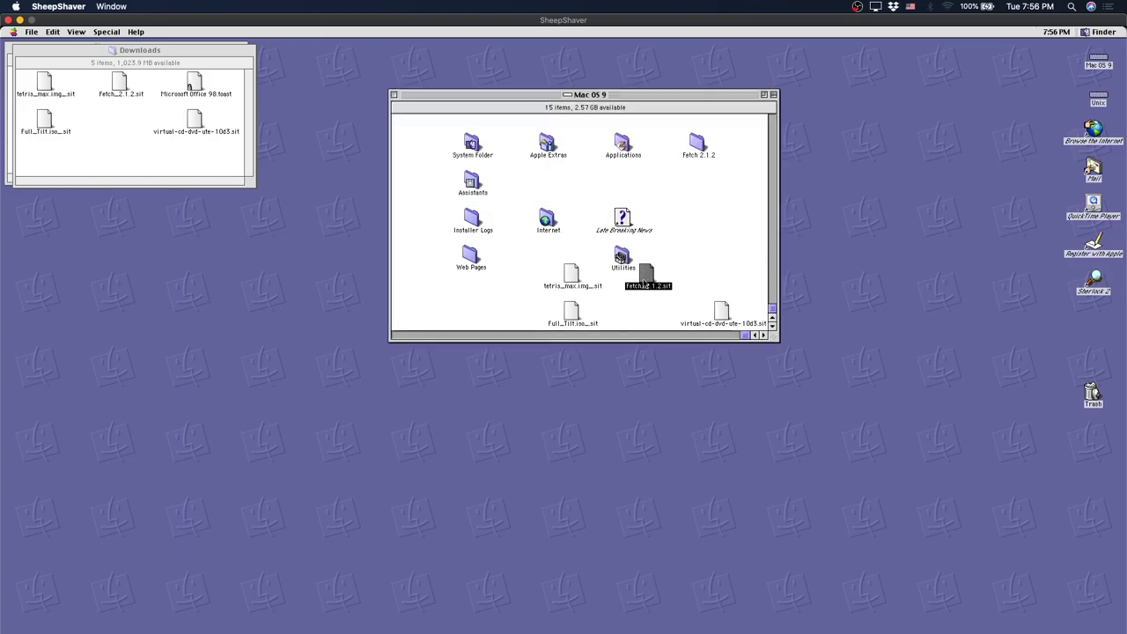
click(697, 143)
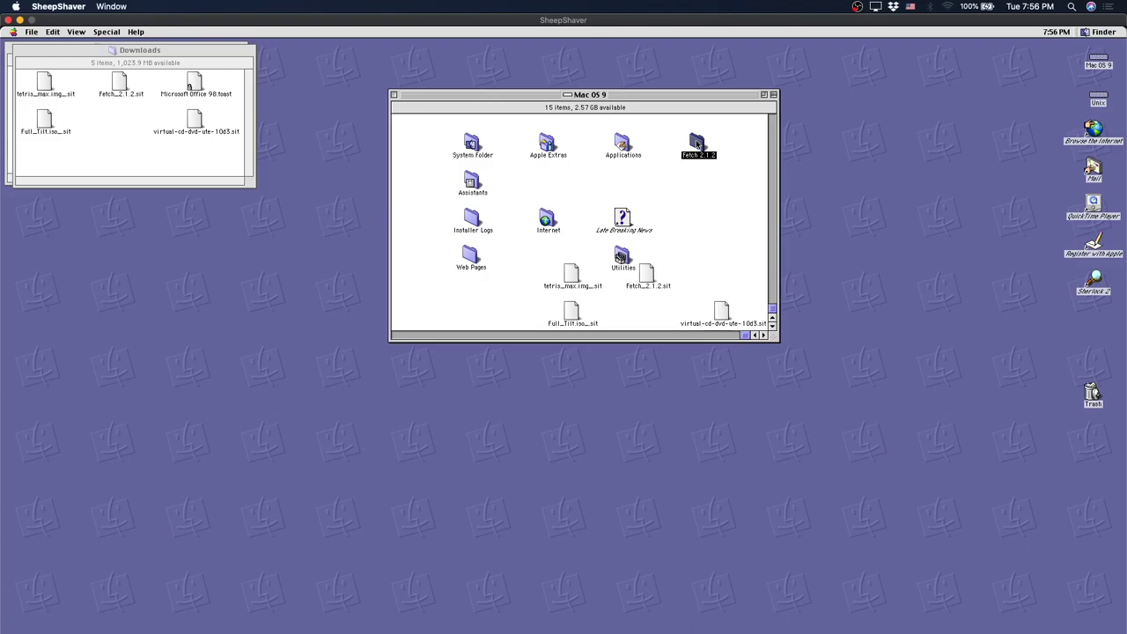
drag(696, 144, 911, 153)
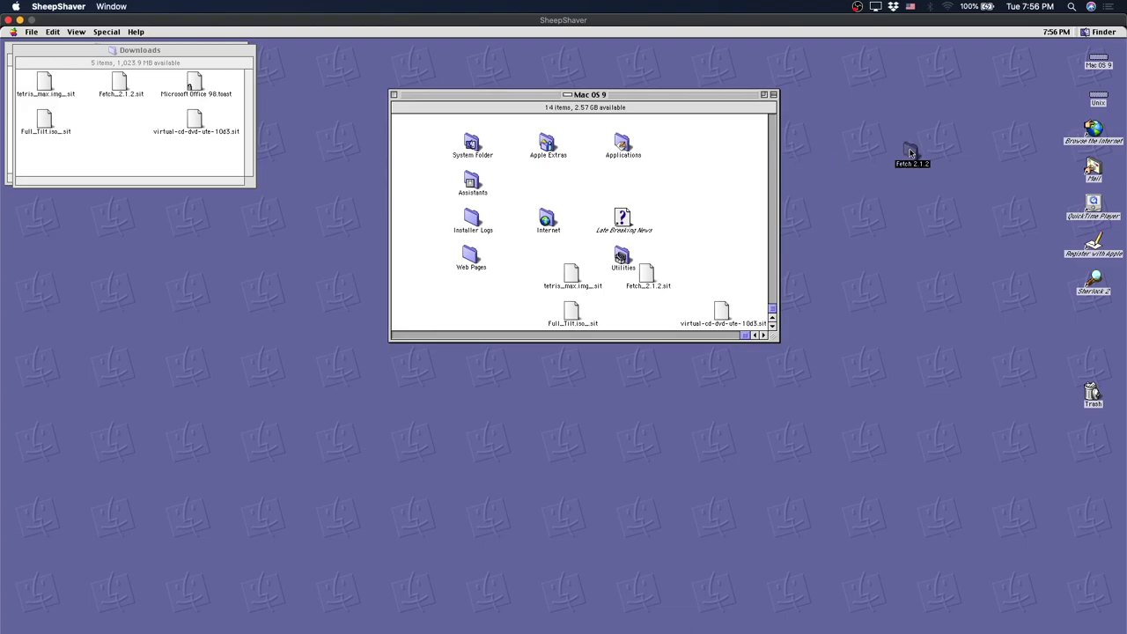
Launch Fetch 2.1.2 from its desktop folder without opening a connection, and quit it and close the folder
double_click(910, 154)
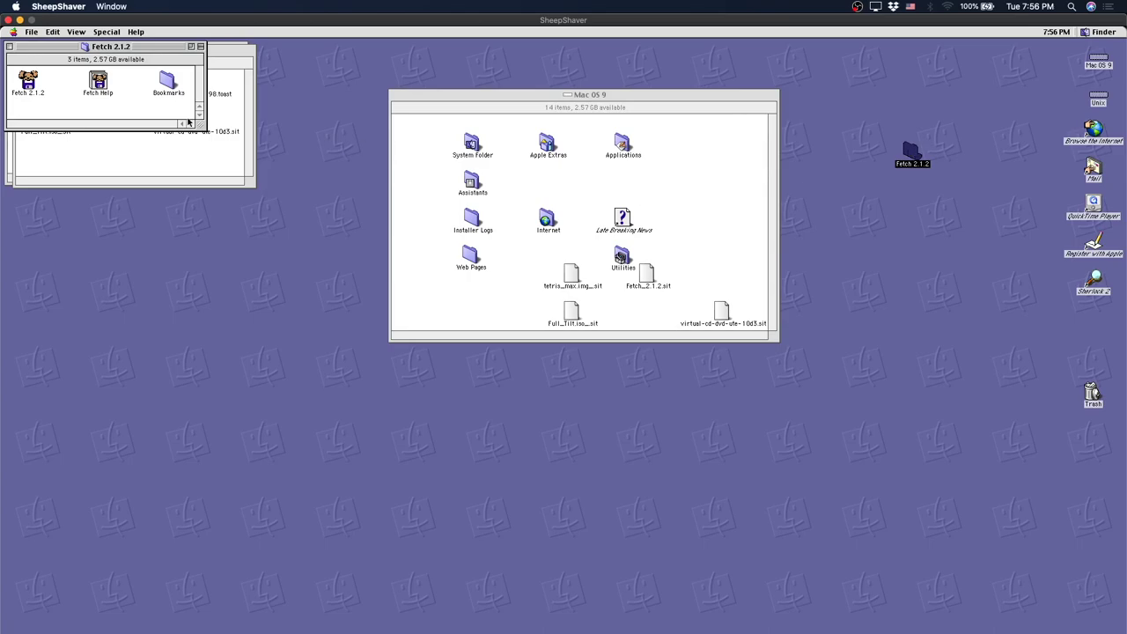
double_click(29, 83)
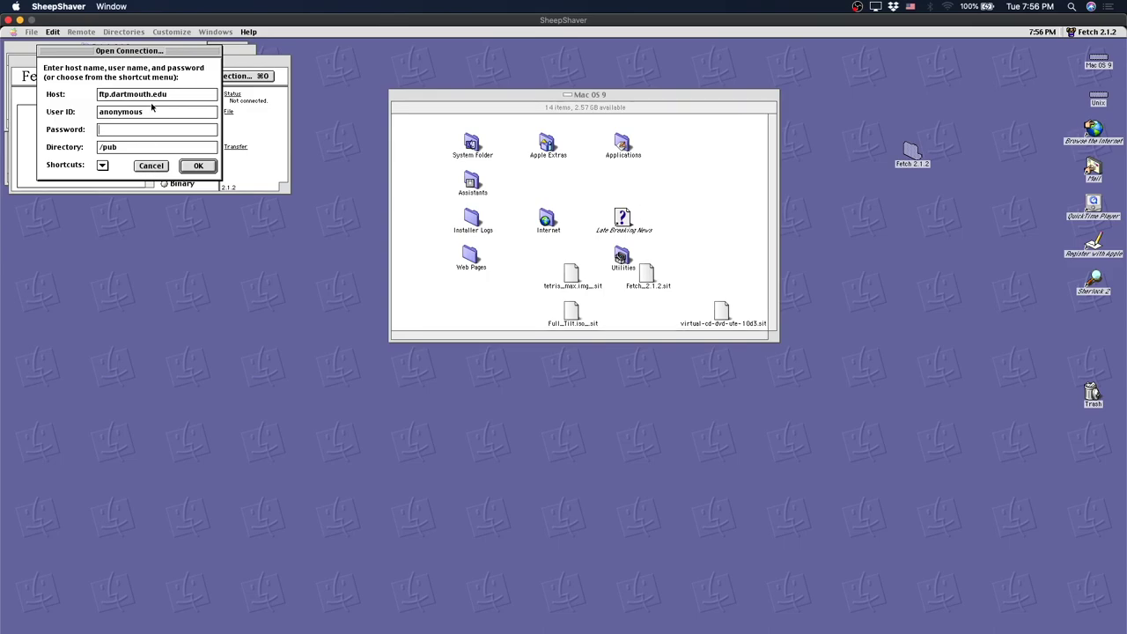
click(150, 166)
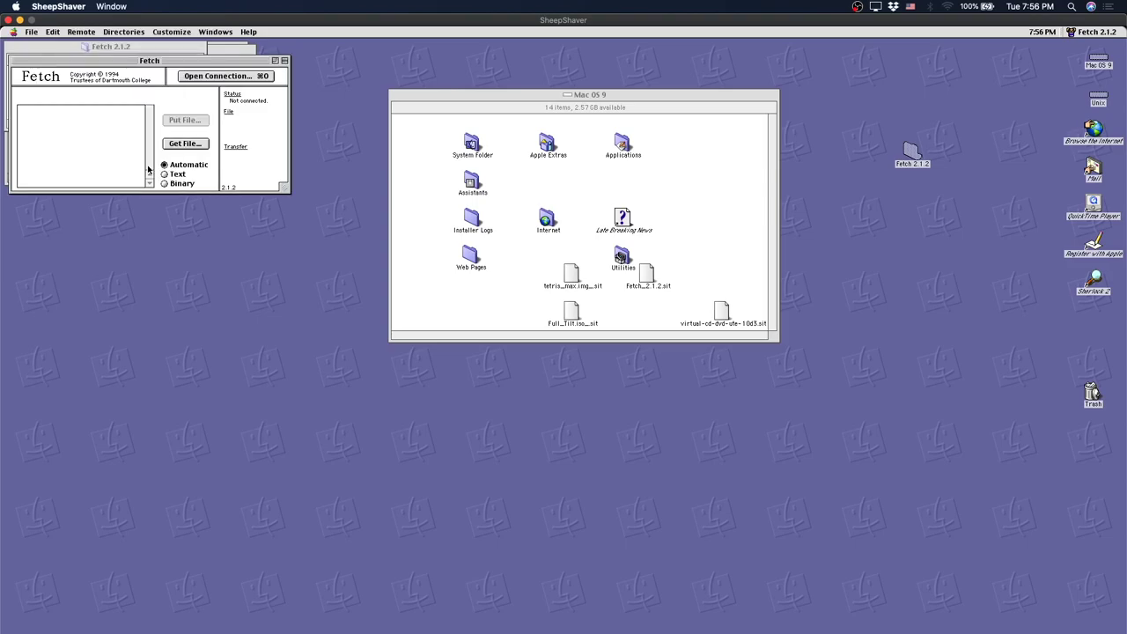
click(31, 34)
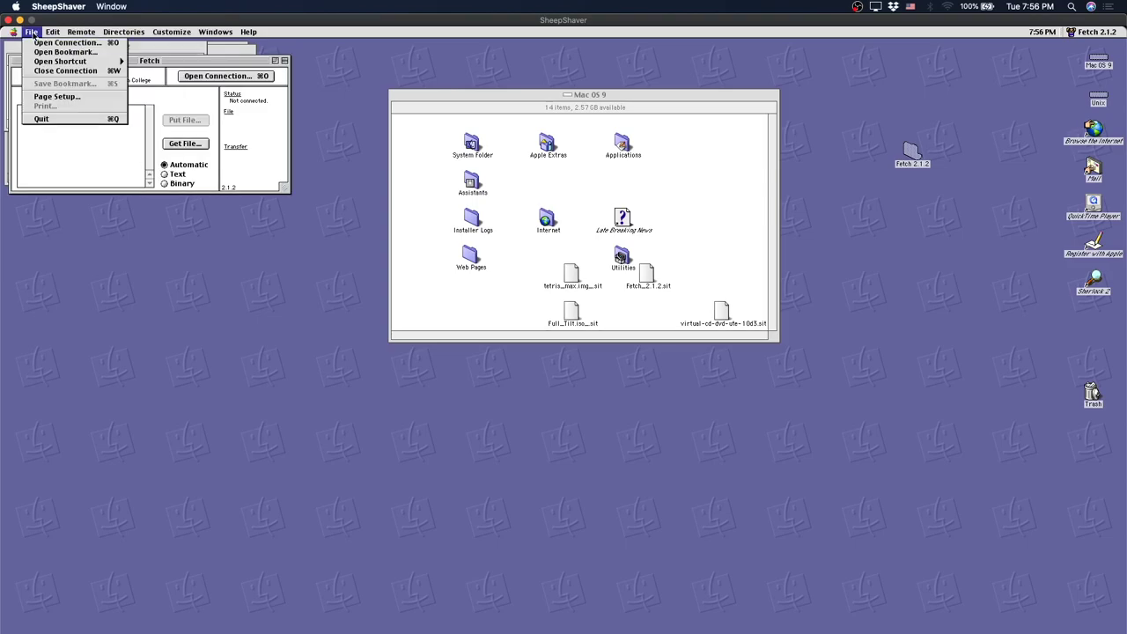
click(62, 120)
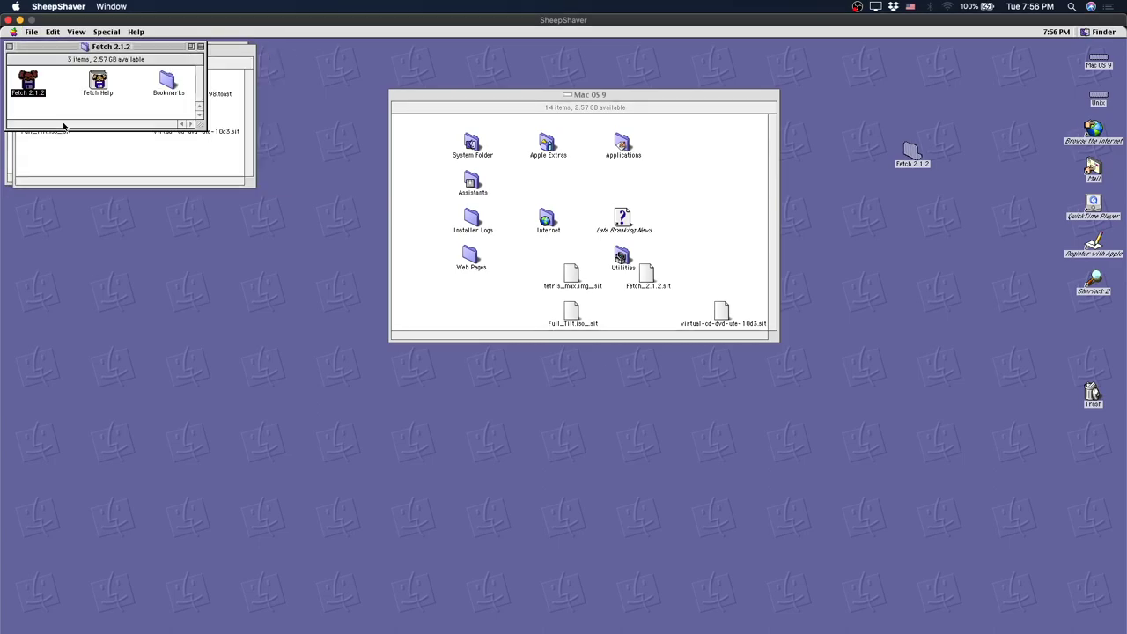
click(9, 45)
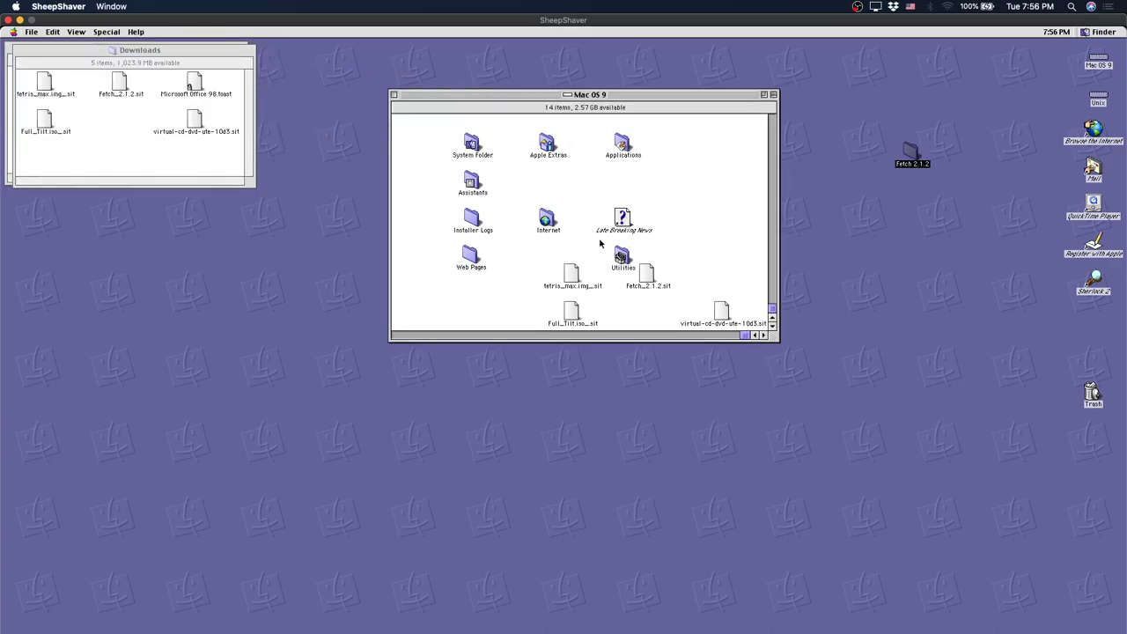
Rearrange Fetch_2.1.2.sit and tetris_max.img_.sit in the Mac OS 9 window into empty space away from the Utilities folder
click(648, 274)
drag(648, 274, 715, 182)
drag(574, 289, 650, 320)
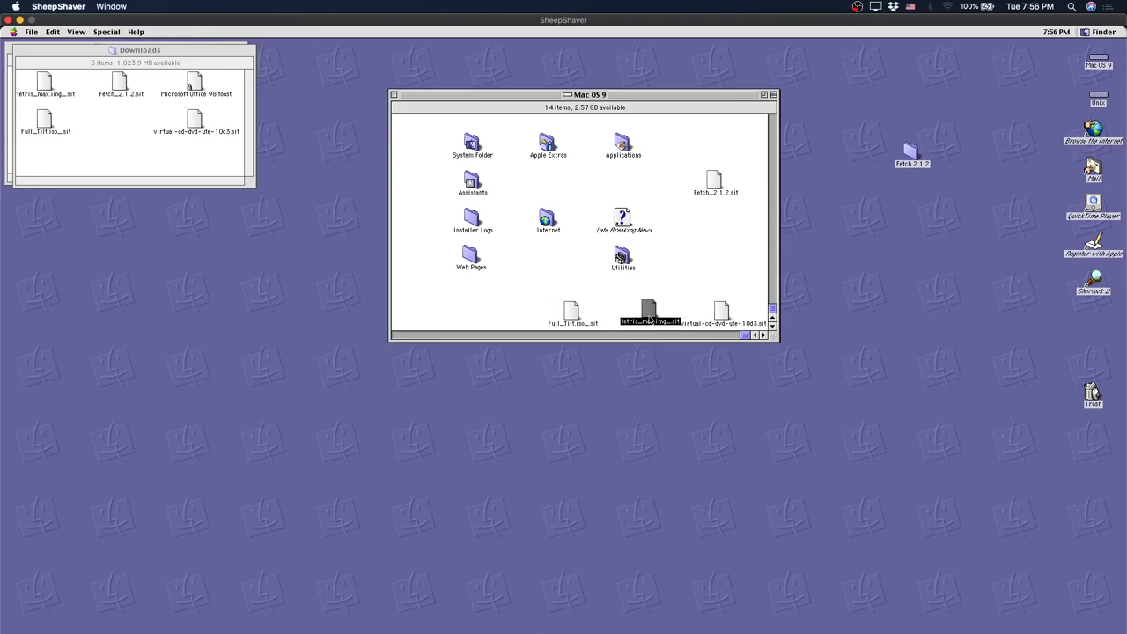
click(720, 306)
click(678, 272)
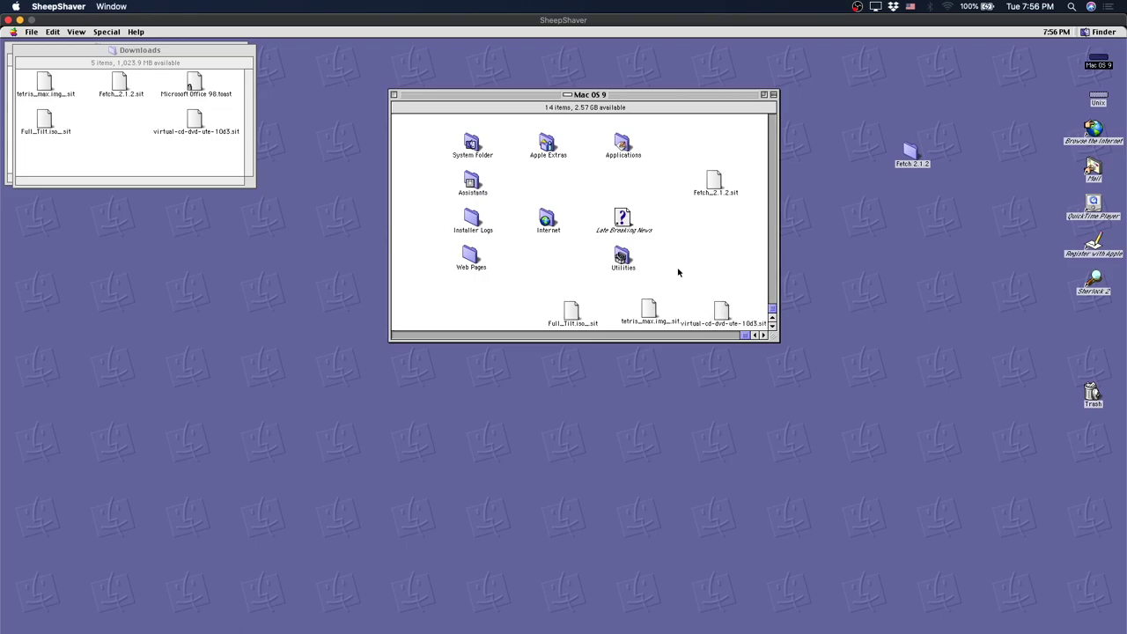
Extract tetris_max.img_.sit, dismiss the error alert, and move the extracted Tetris Max.img below Fetch_2.1.2.sit
double_click(649, 306)
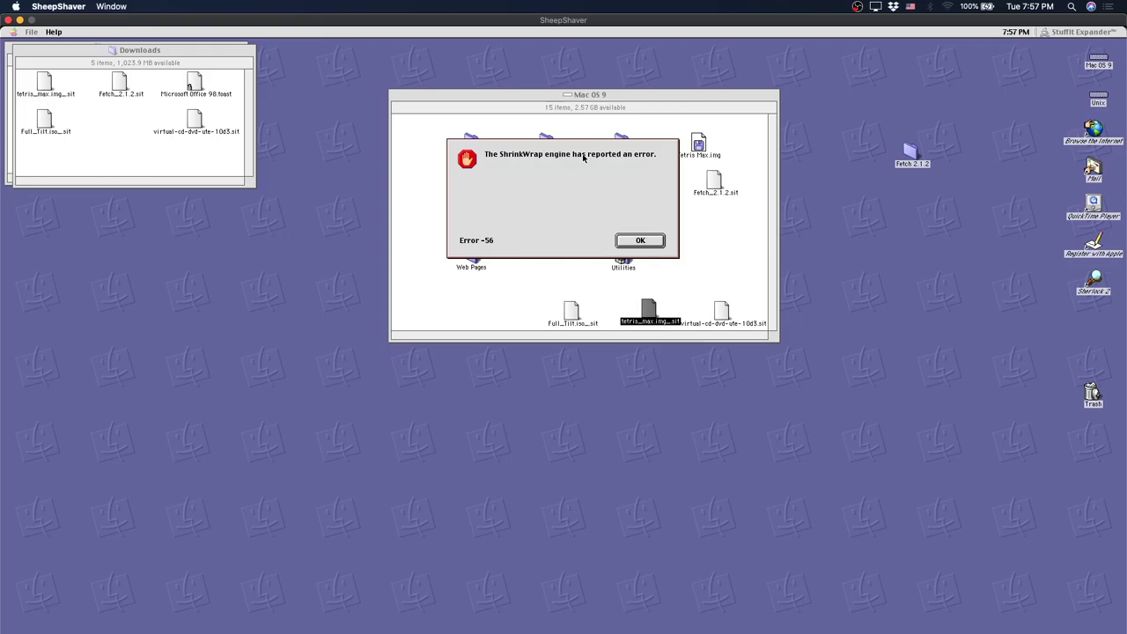
click(641, 243)
click(680, 176)
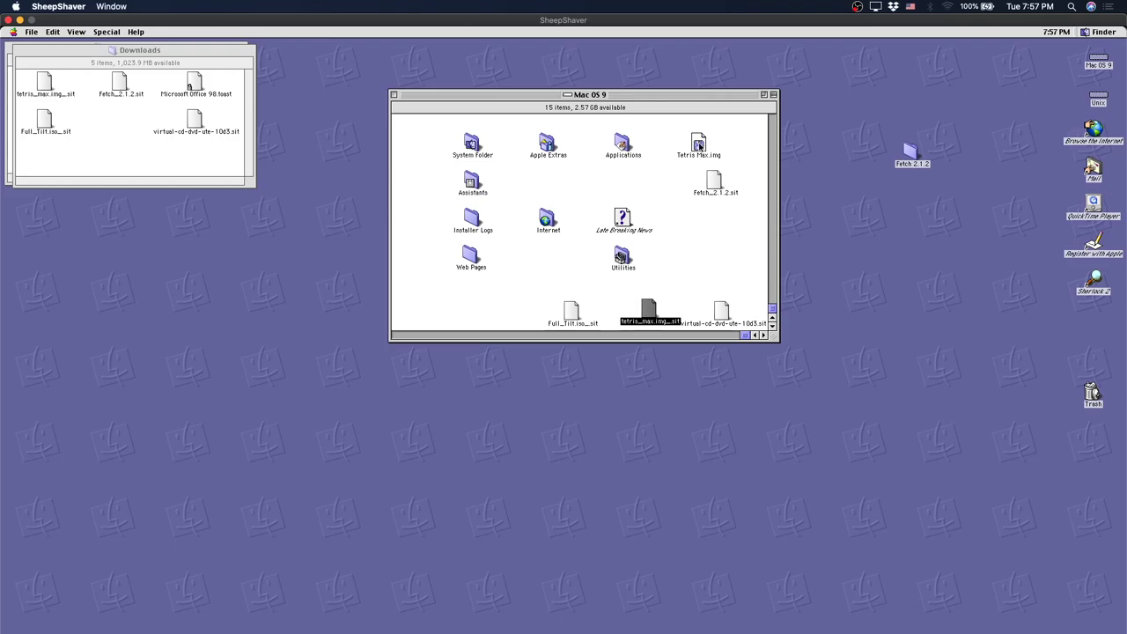
drag(699, 144, 700, 245)
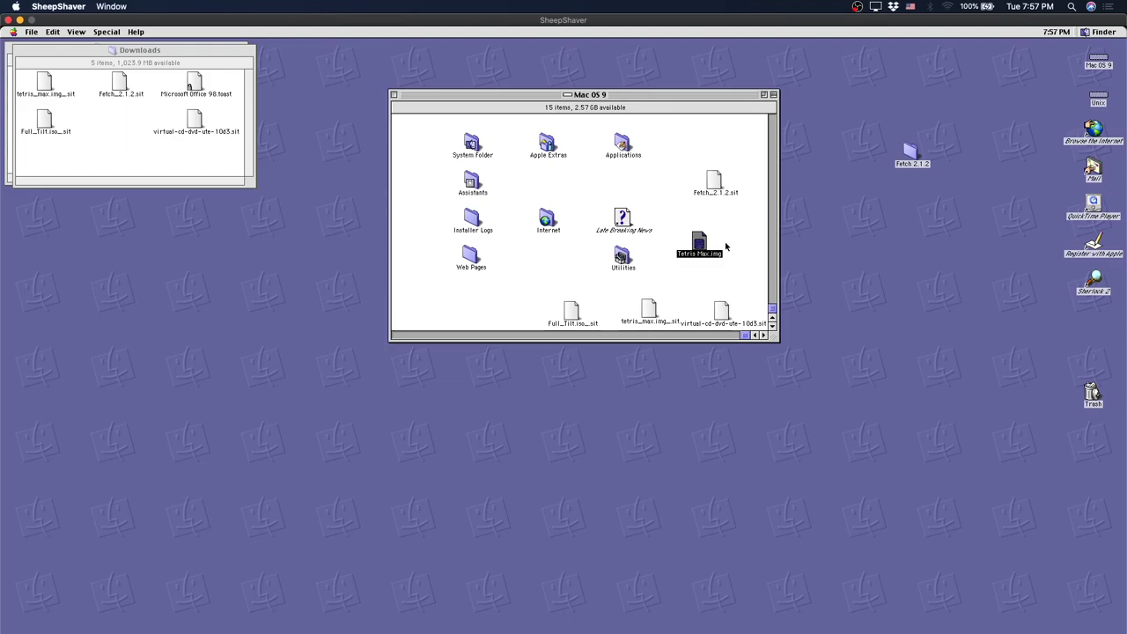
Mount Tetris Max.img, move the Tetris Max ƒ folder from its volume to the desktop, and close the volume's window
double_click(702, 245)
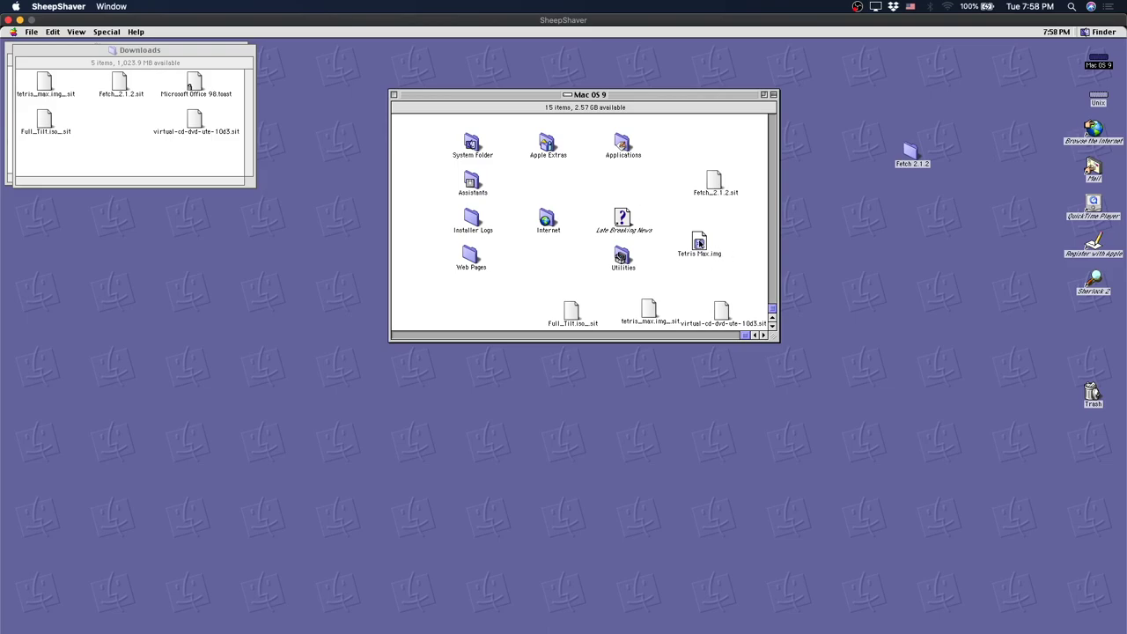
double_click(700, 244)
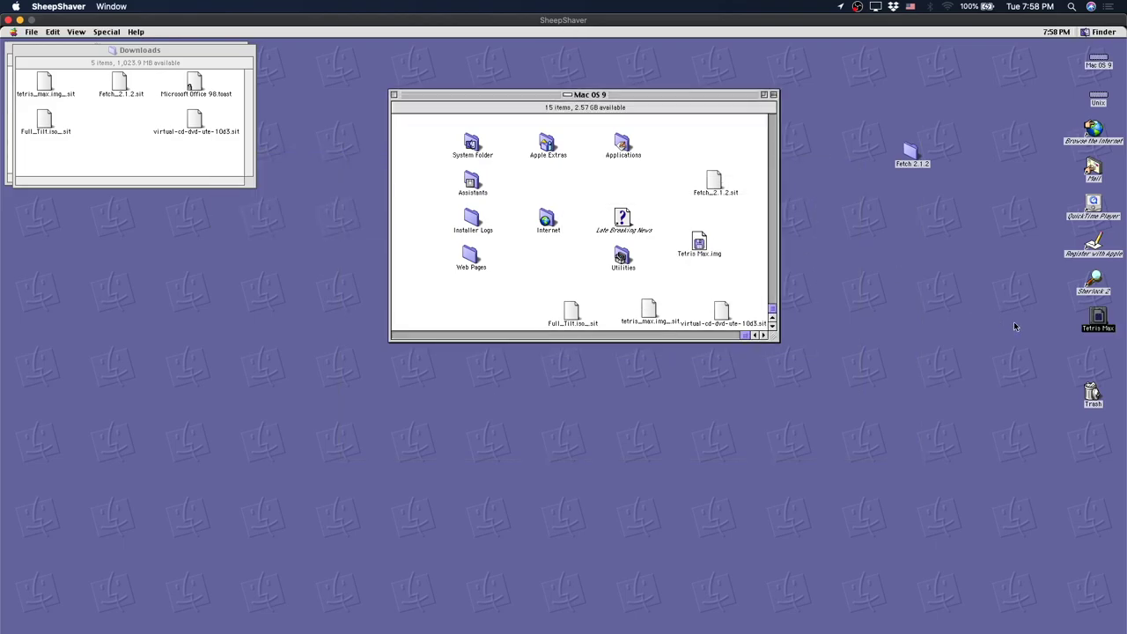
double_click(1098, 318)
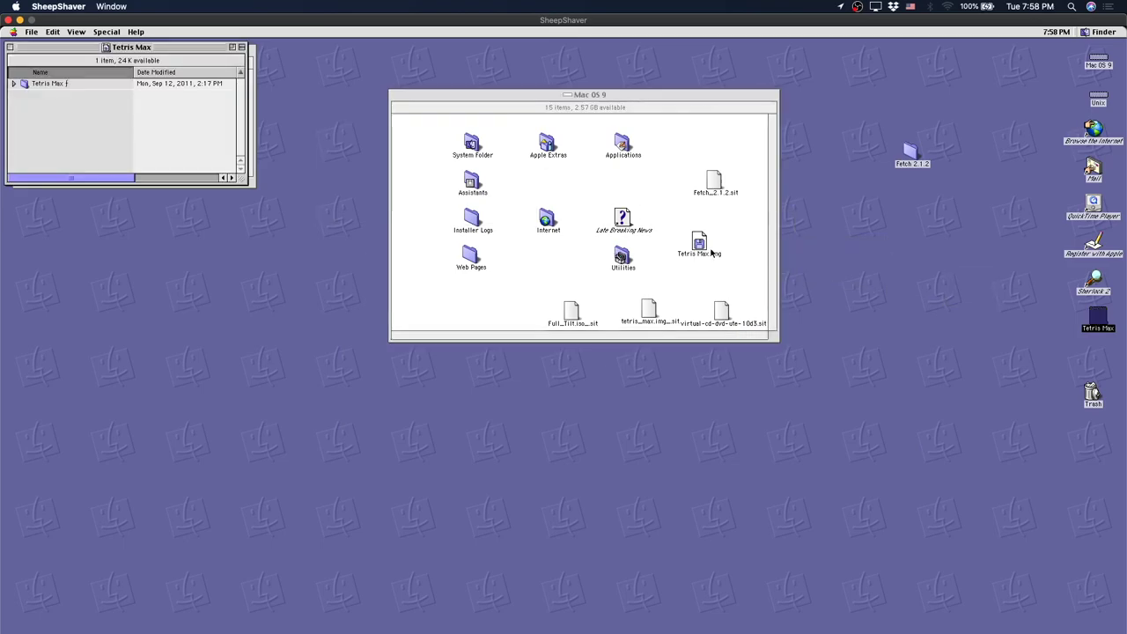
drag(138, 48, 258, 138)
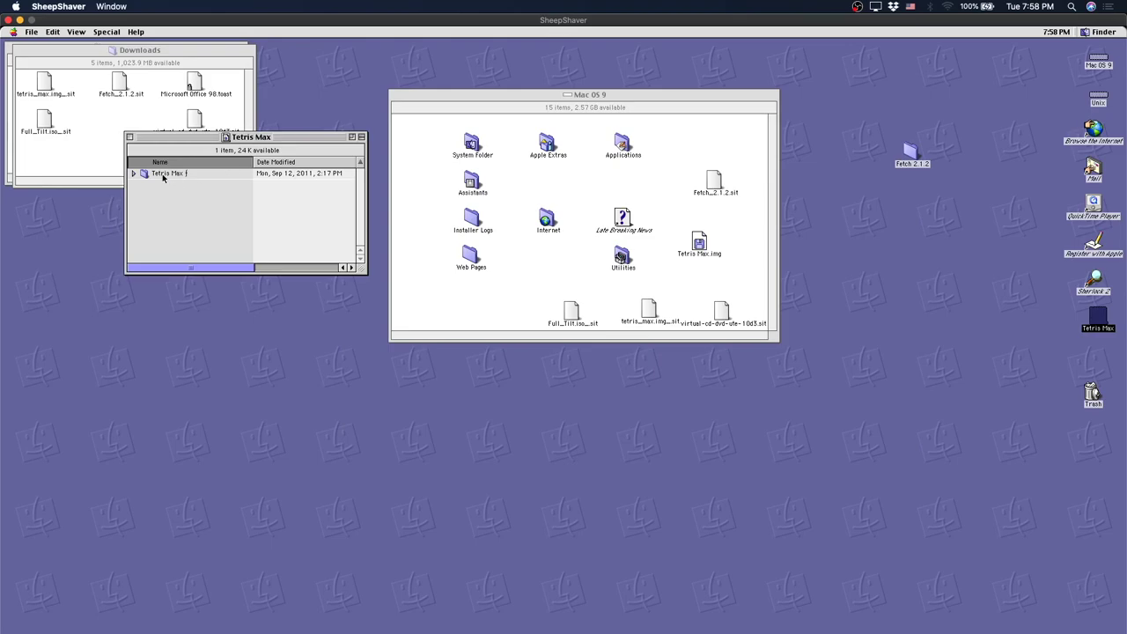
drag(163, 175, 920, 239)
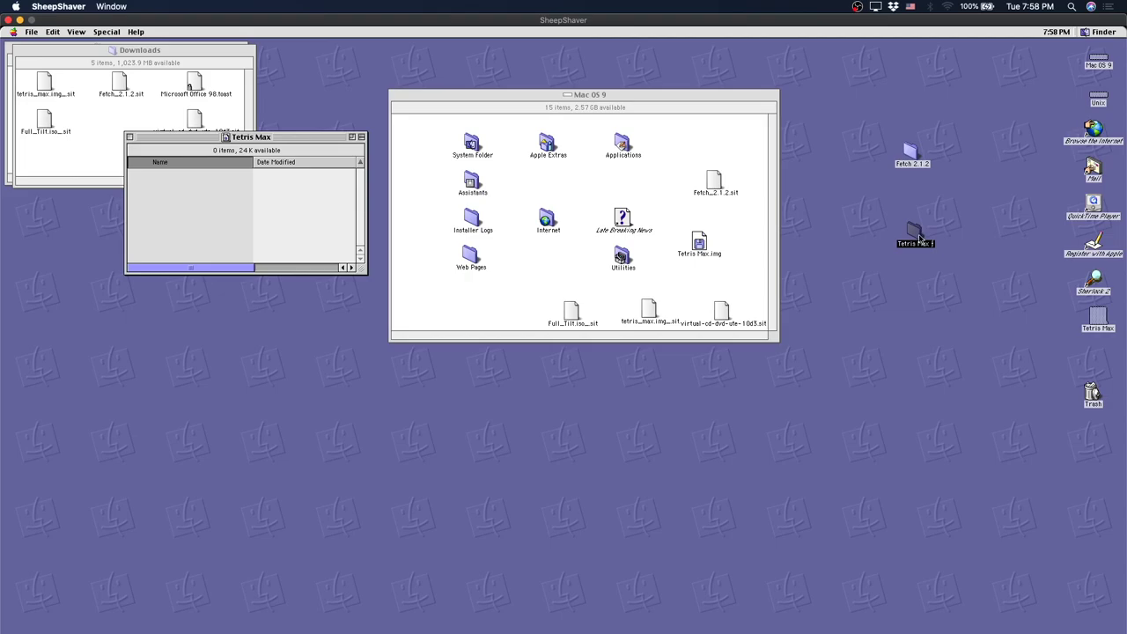
click(916, 233)
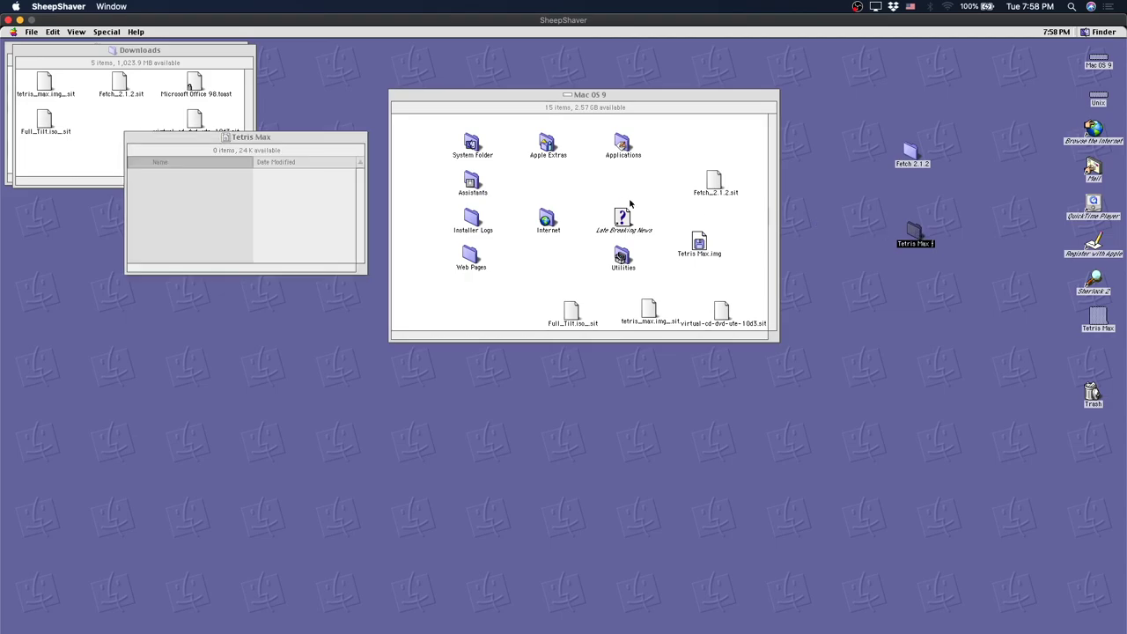
click(235, 138)
key(super+w)
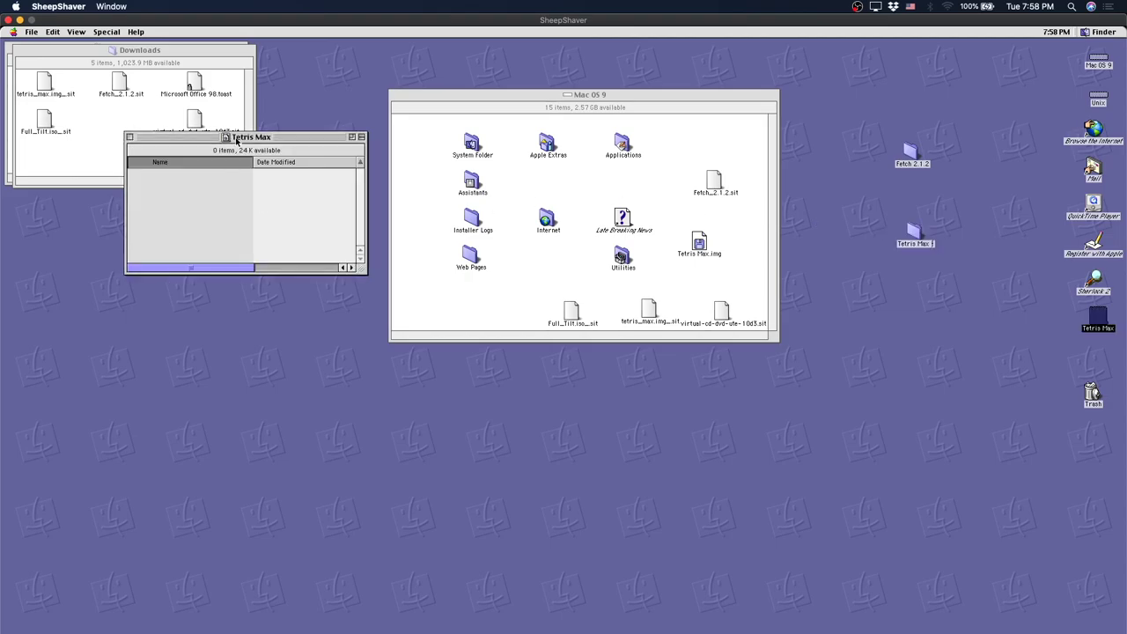
Open the Tetris Max ƒ folder, launch Tetris Max 2.9 and postpone registration at the shareware notice
click(916, 233)
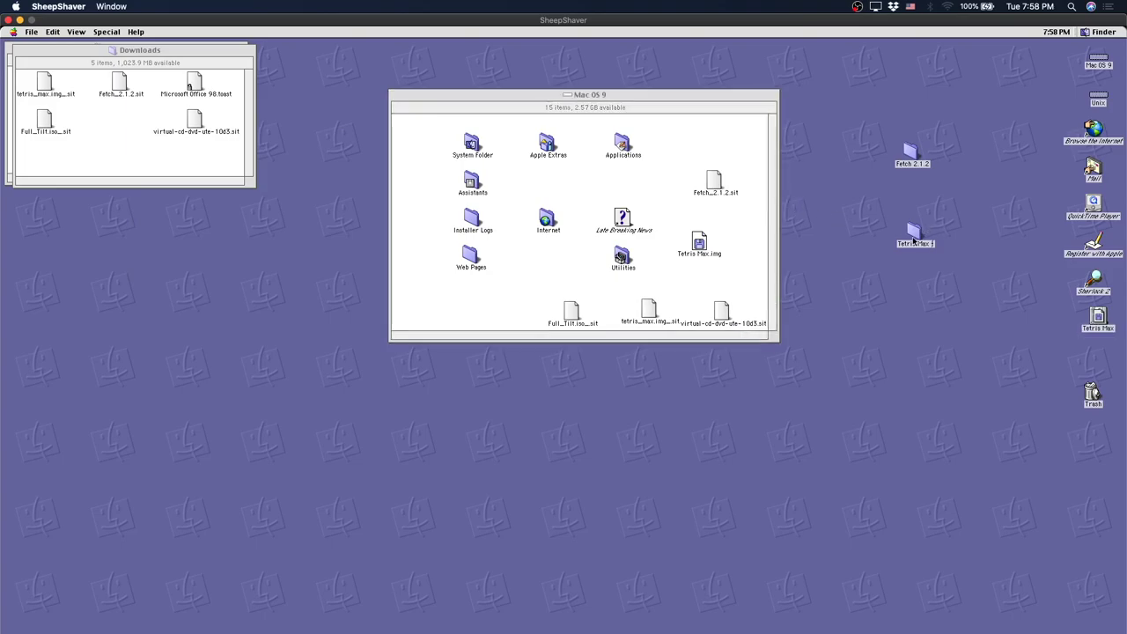
double_click(916, 232)
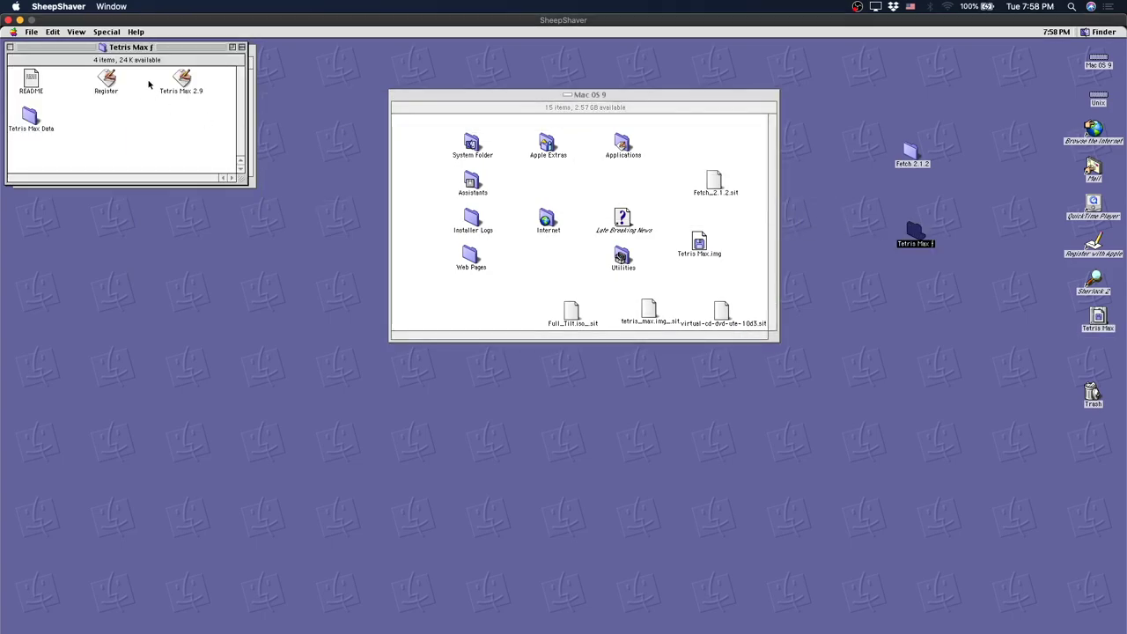
drag(132, 48, 257, 118)
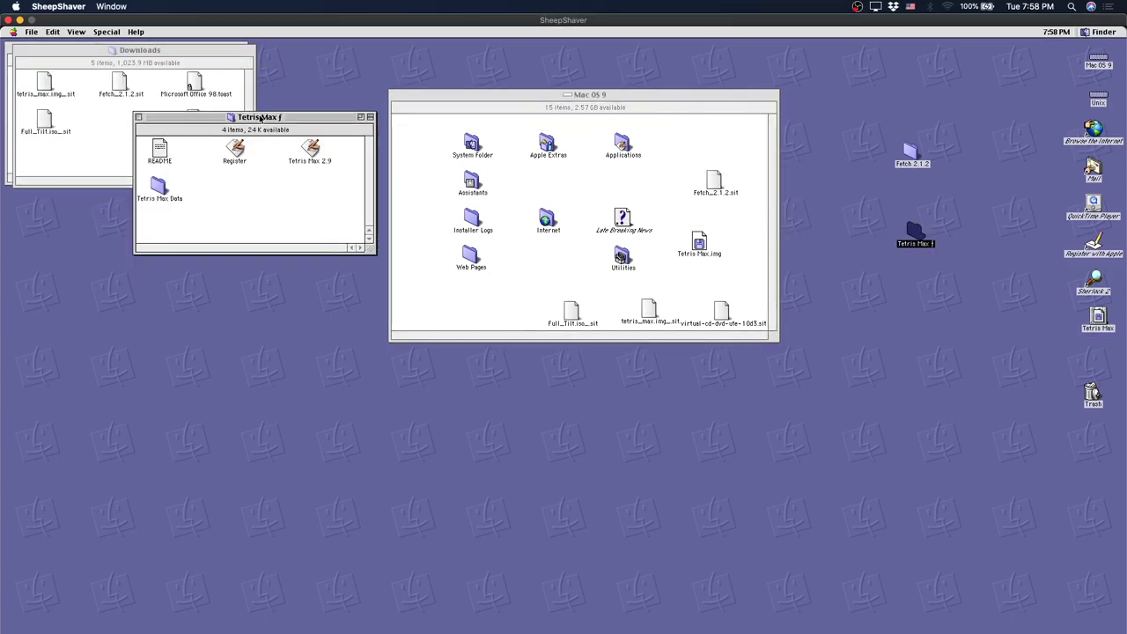
double_click(312, 152)
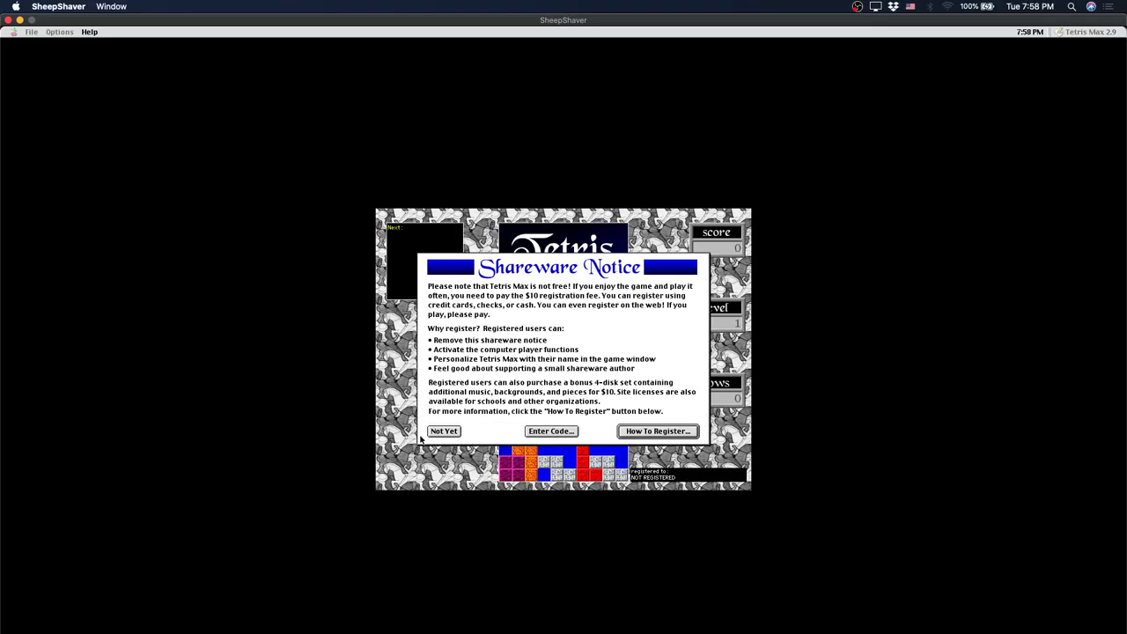
click(444, 431)
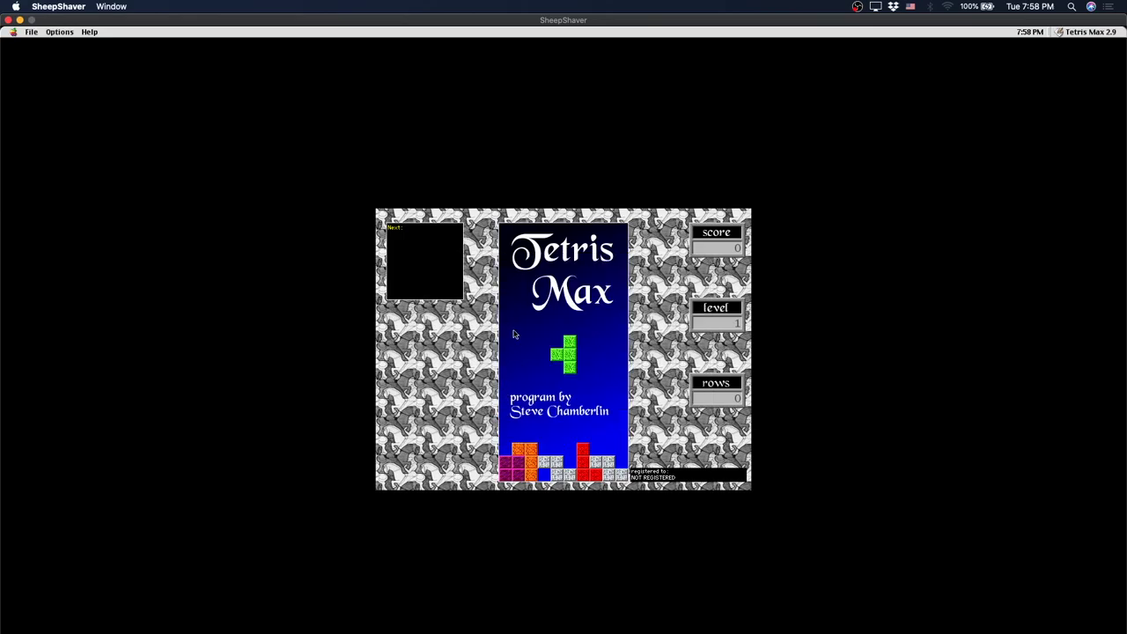
Start a new Tetris Max game and steer and rotate the first falling piece toward the left wall
click(58, 32)
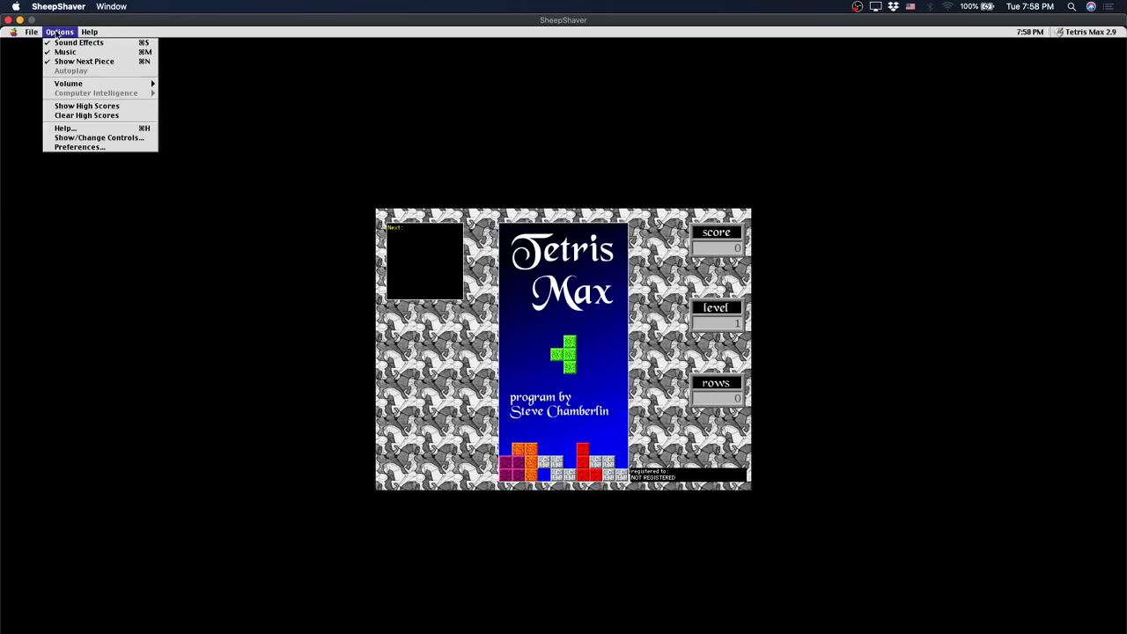
click(43, 42)
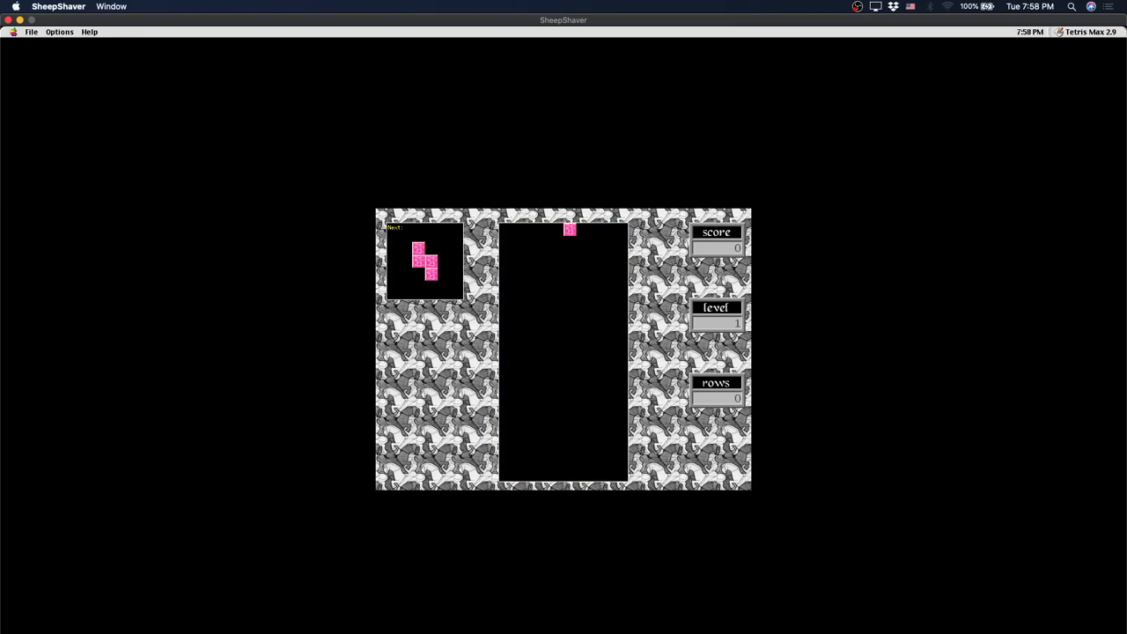
key(Left)
key(Left)
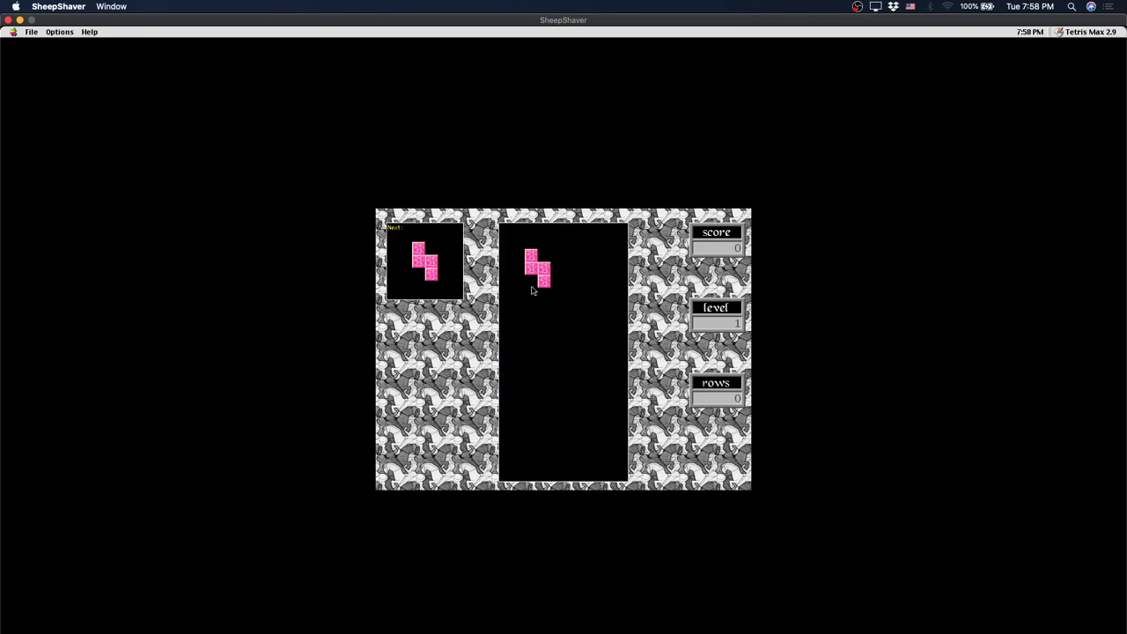
key(Right)
key(Right)
key(Left)
key(Left)
key(Left)
key(Left)
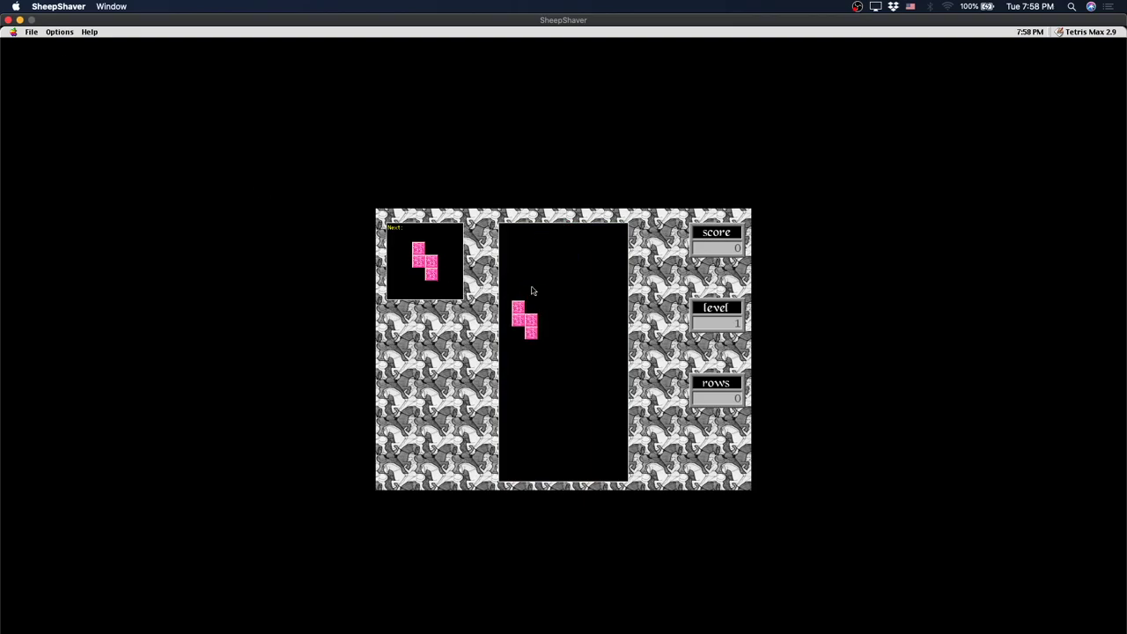
key(Up)
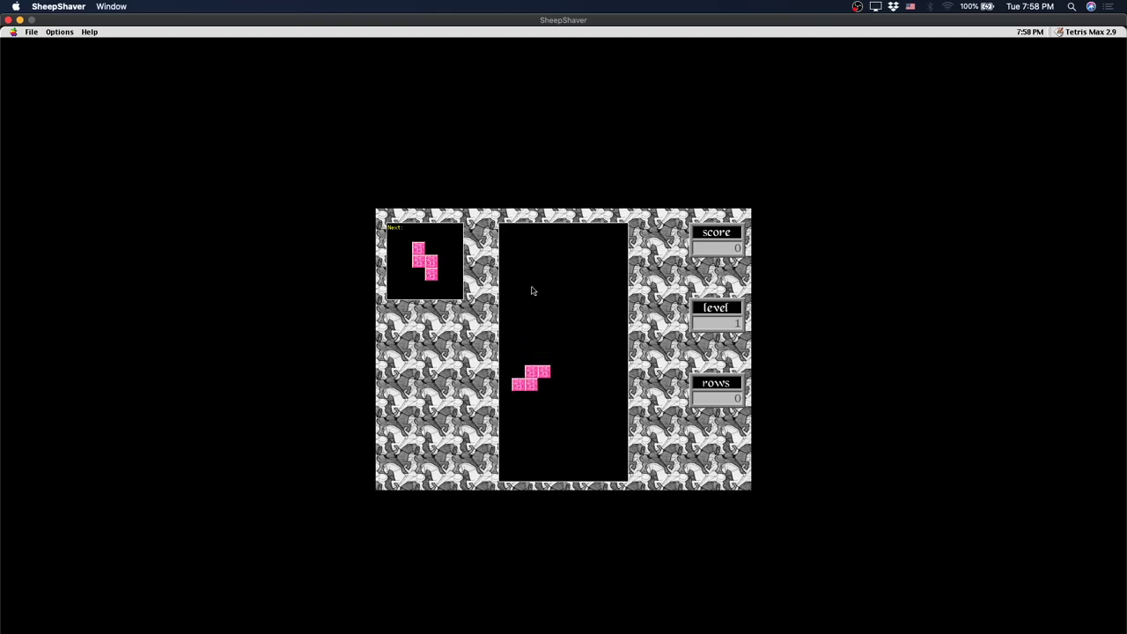
key(Left)
key(Right)
key(Right)
key(Left)
key(Left)
key(Up)
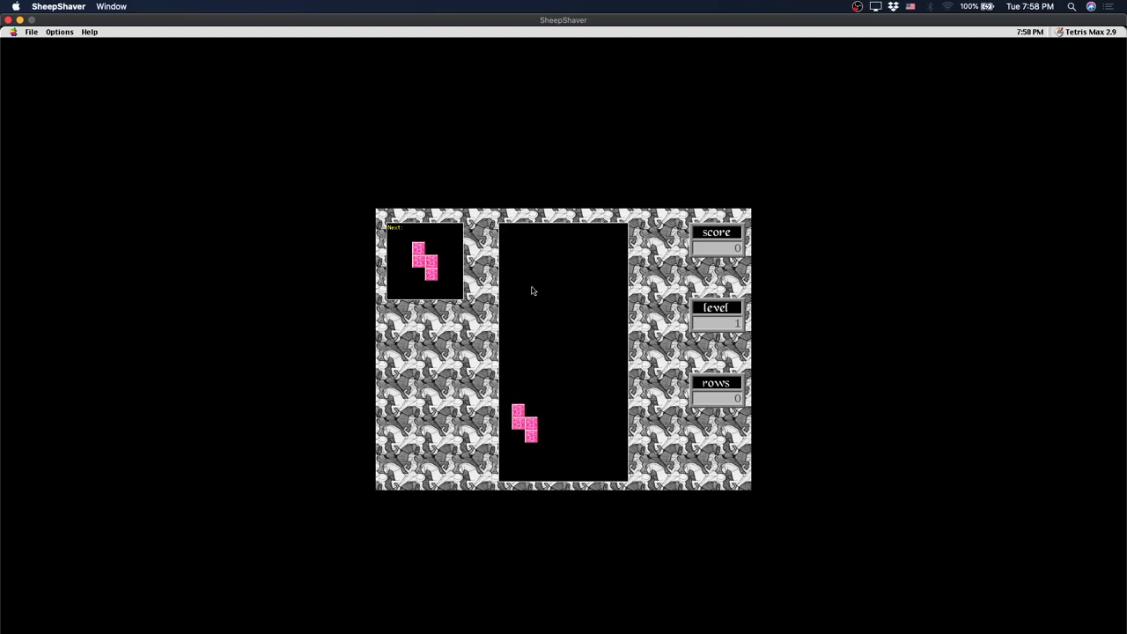
key(Up)
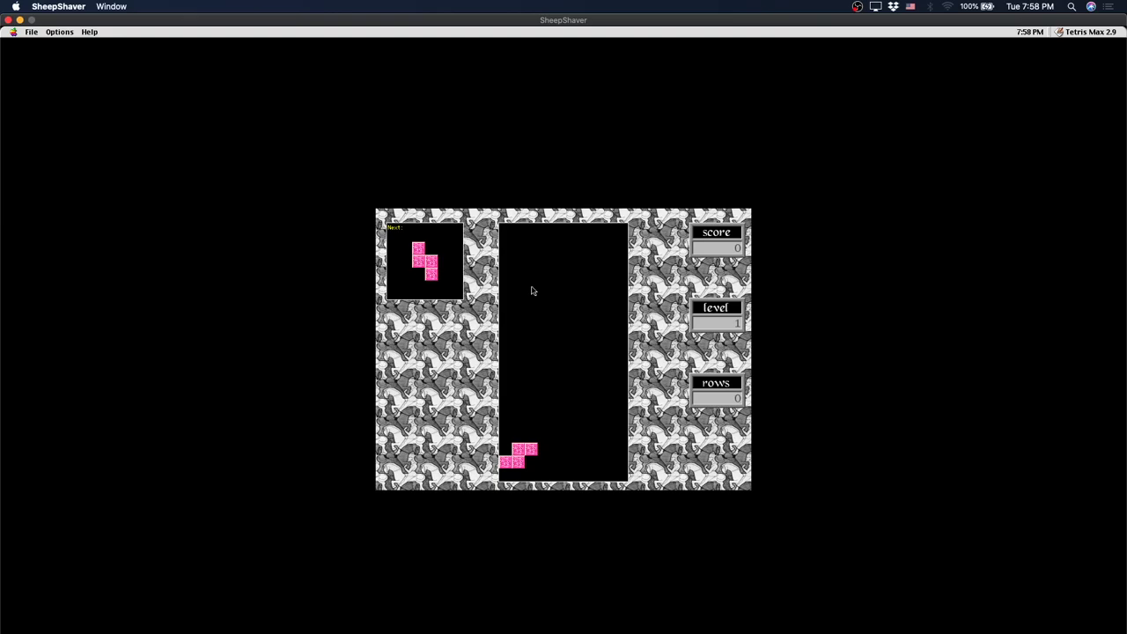
Quit Tetris Max and close the Tetris Max ƒ folder window
key(super+q)
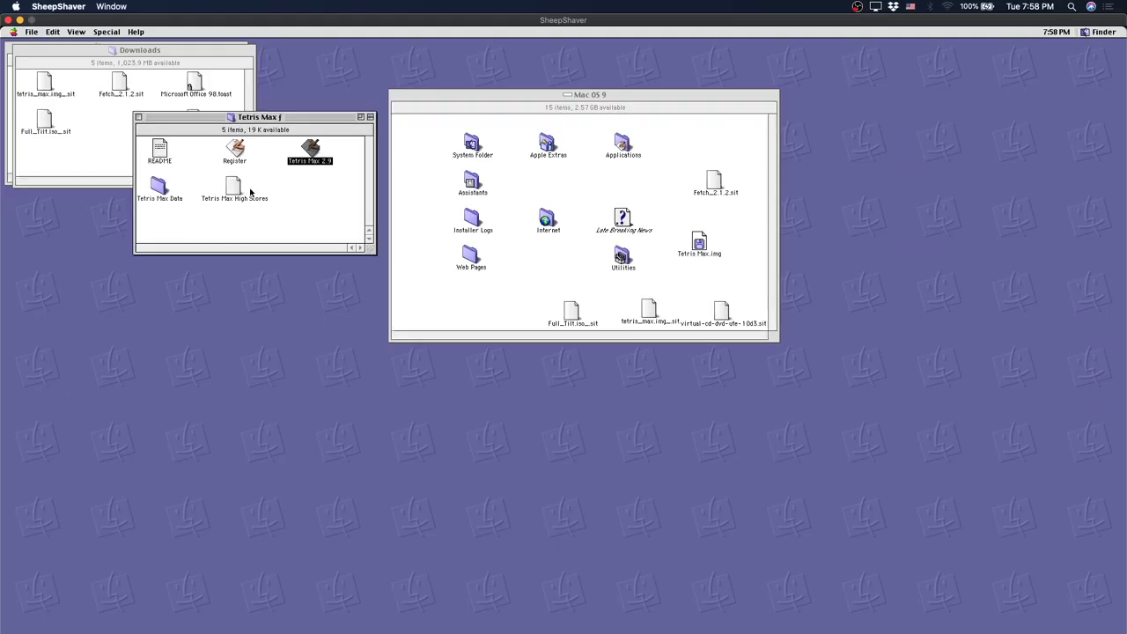
click(139, 116)
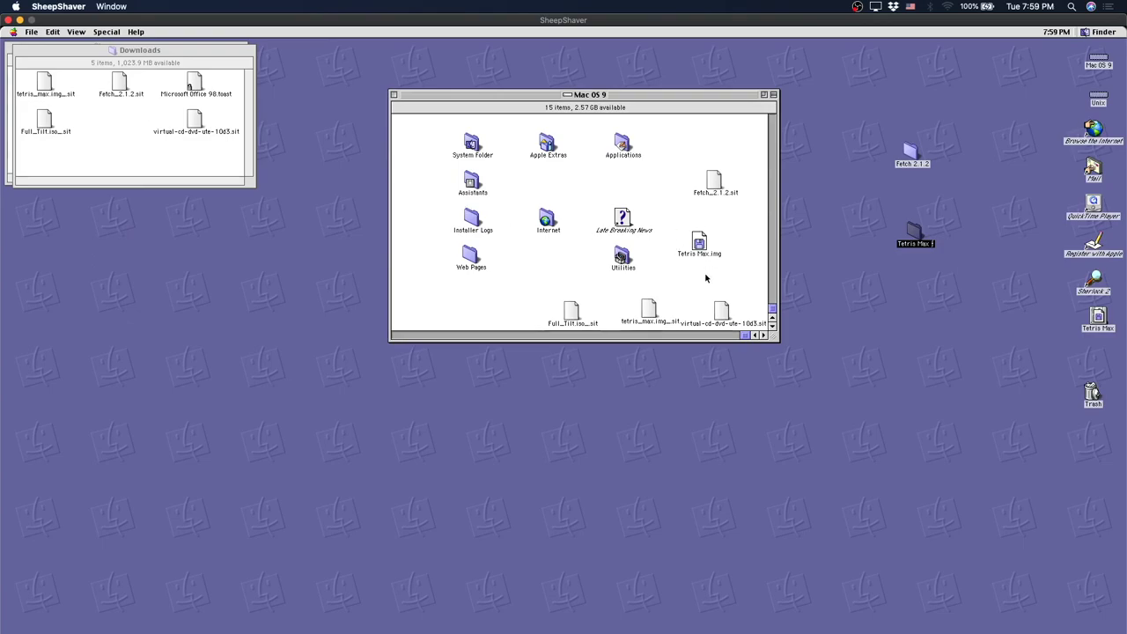
Move tetris_max.img_.sit beside the Applications folder and place Tetris Max.img directly below it in the Mac OS 9 window
drag(649, 312, 684, 146)
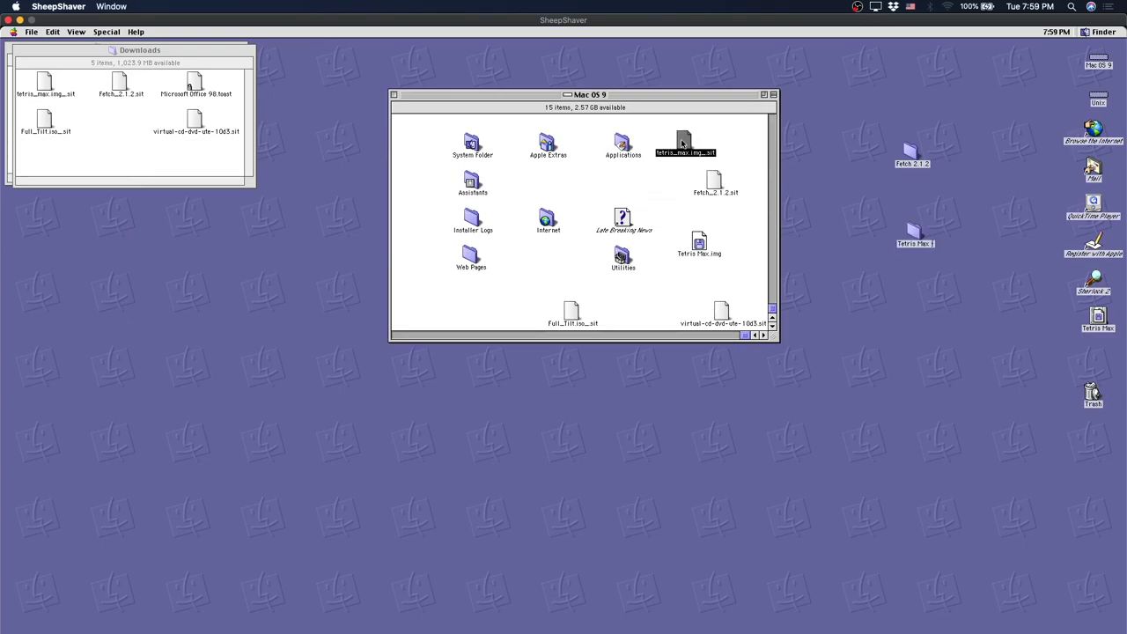
drag(699, 243, 675, 185)
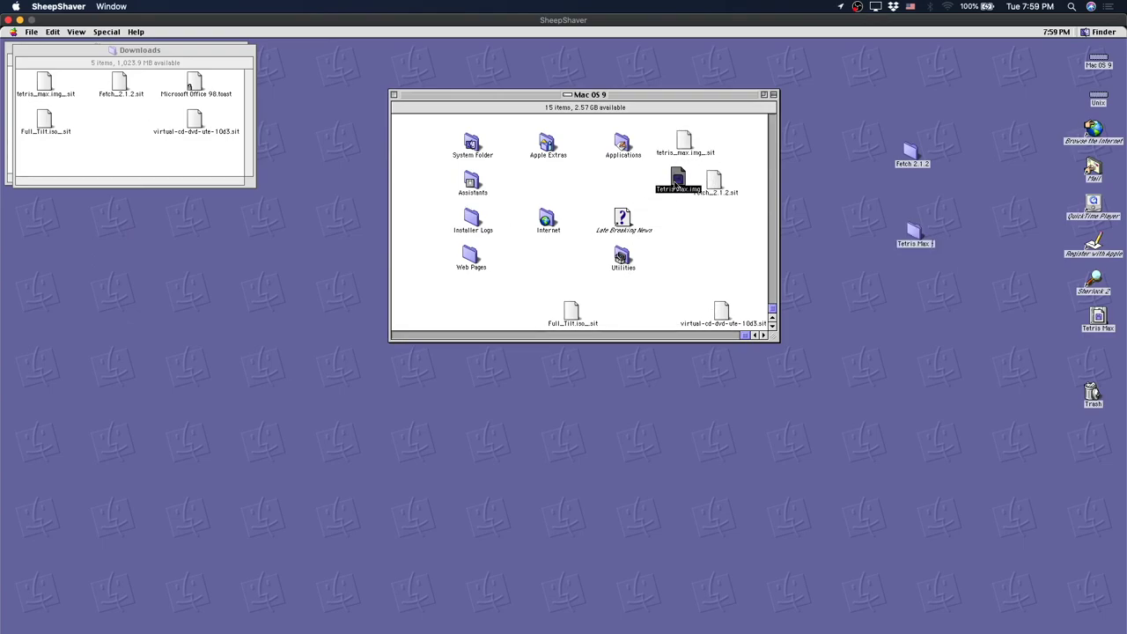
click(685, 266)
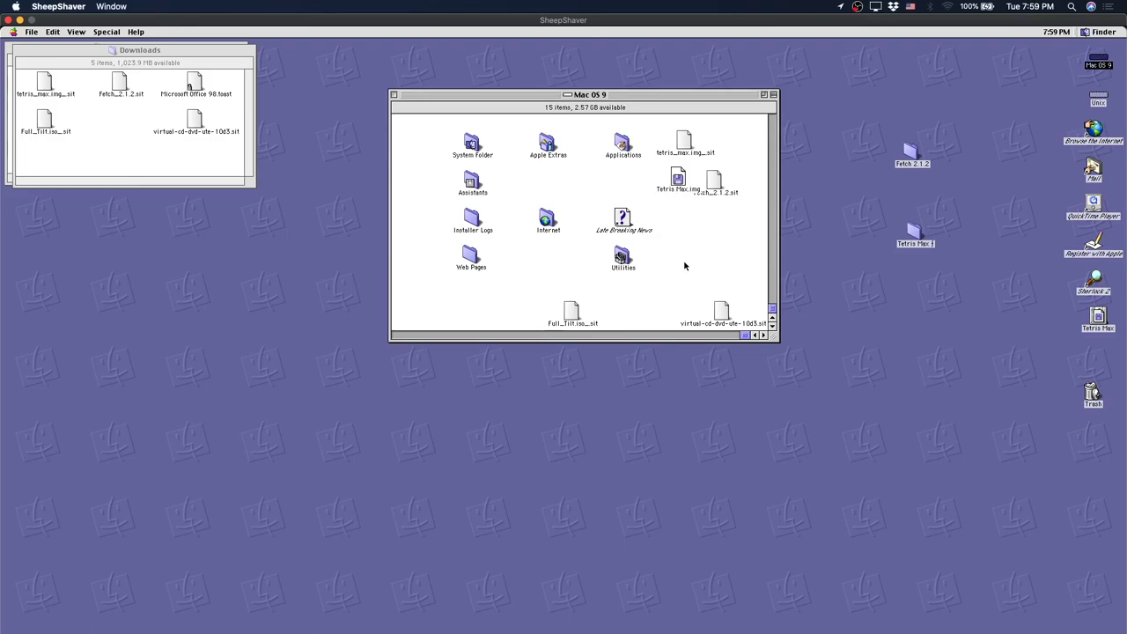
Extract Full_Tilt.iso_.sit and move the extracted Full Tilt!.iso up into empty space in the Mac OS 9 window
click(571, 310)
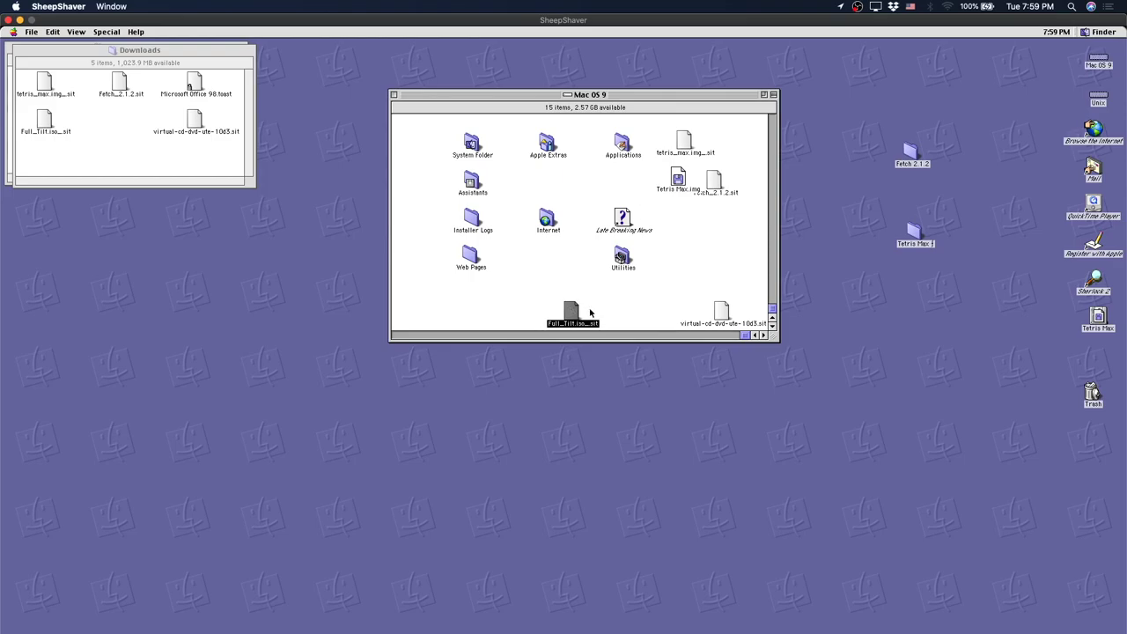
double_click(572, 312)
drag(773, 215, 778, 310)
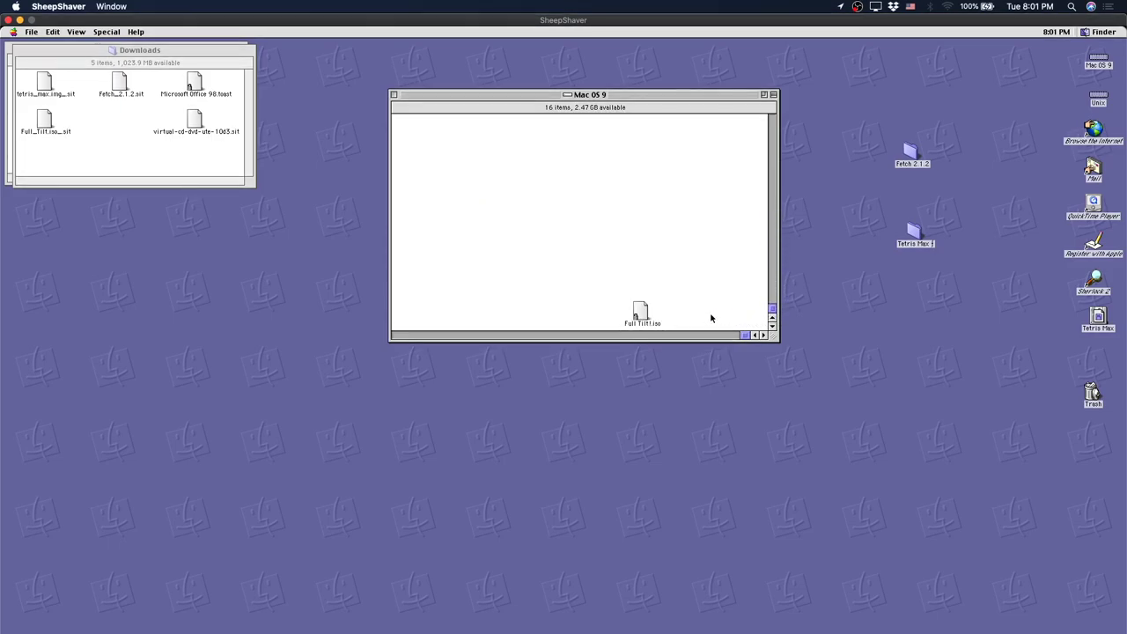
drag(641, 308, 679, 210)
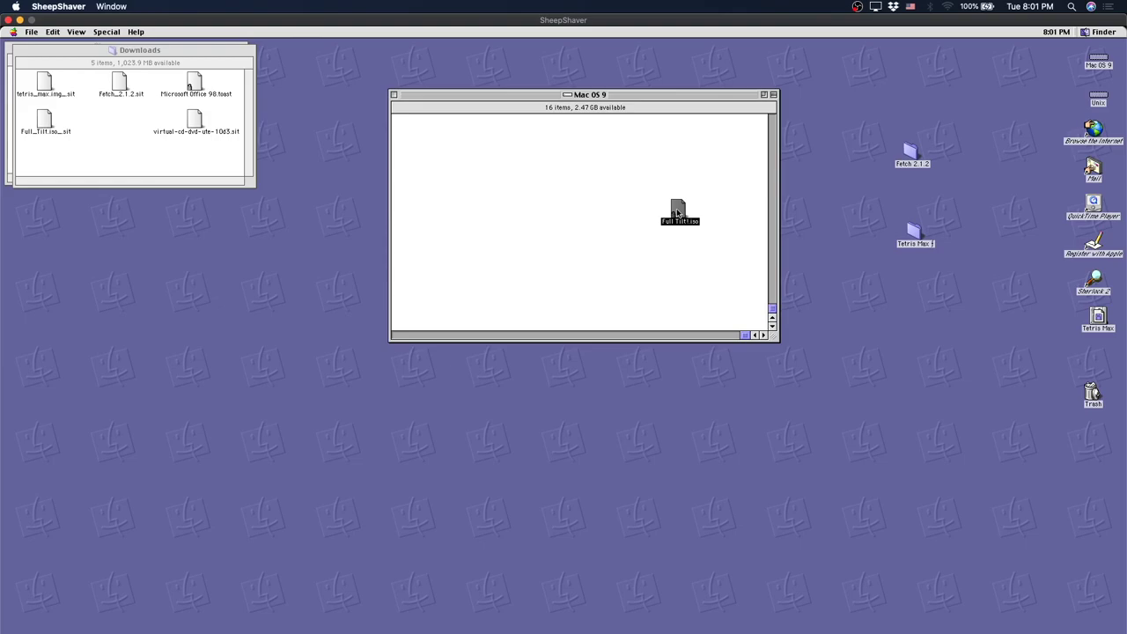
Try to open the locked Full Tilt!.iso directly from the Mac OS 9 window, and dismiss the alert
double_click(677, 212)
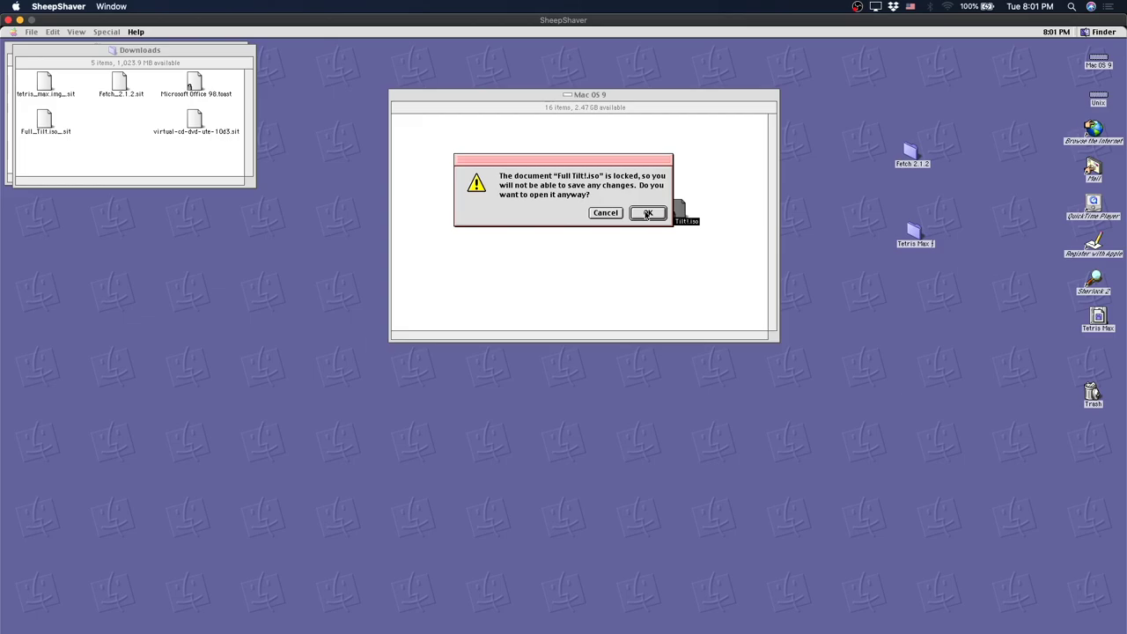
click(648, 214)
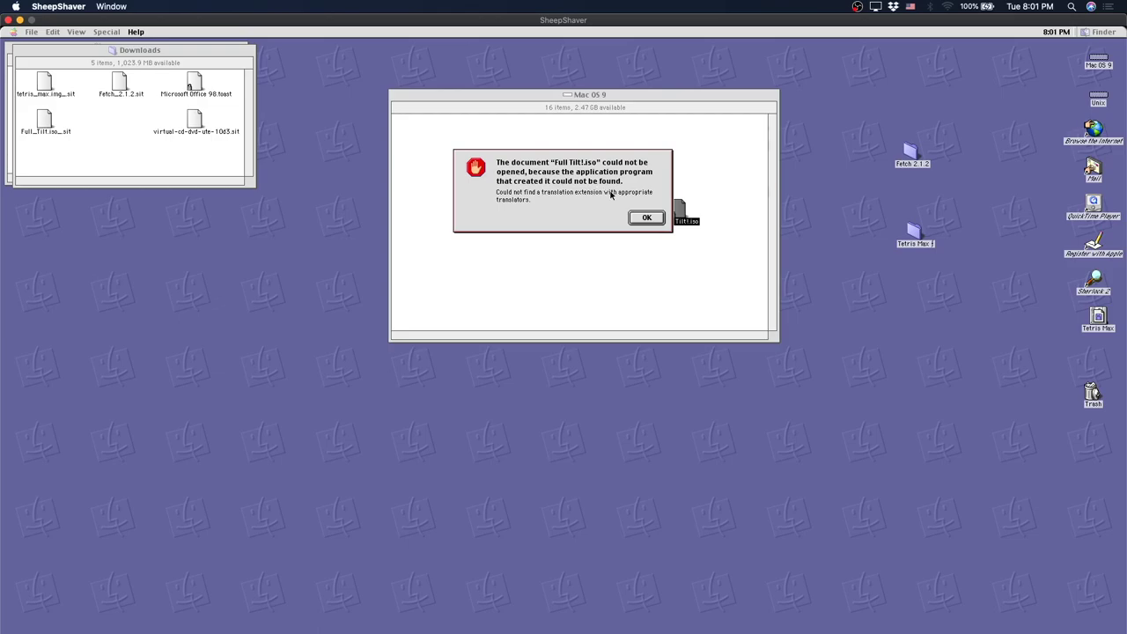
click(646, 219)
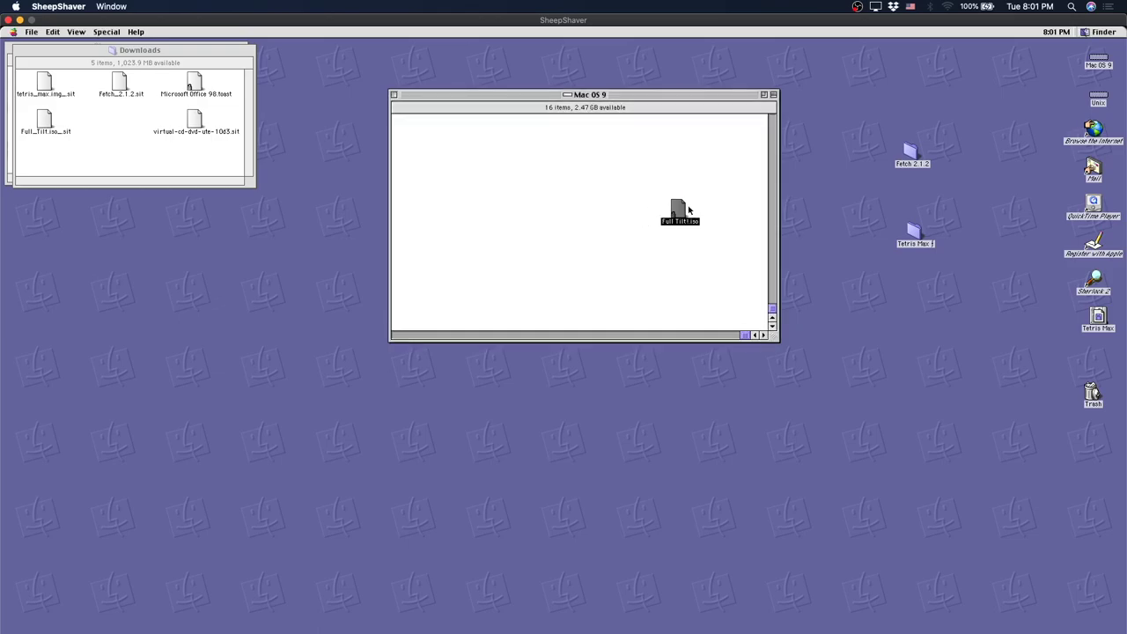
Open the Utilities folder on the Mac OS 9 disk and launch Disk Copy
drag(771, 309, 768, 214)
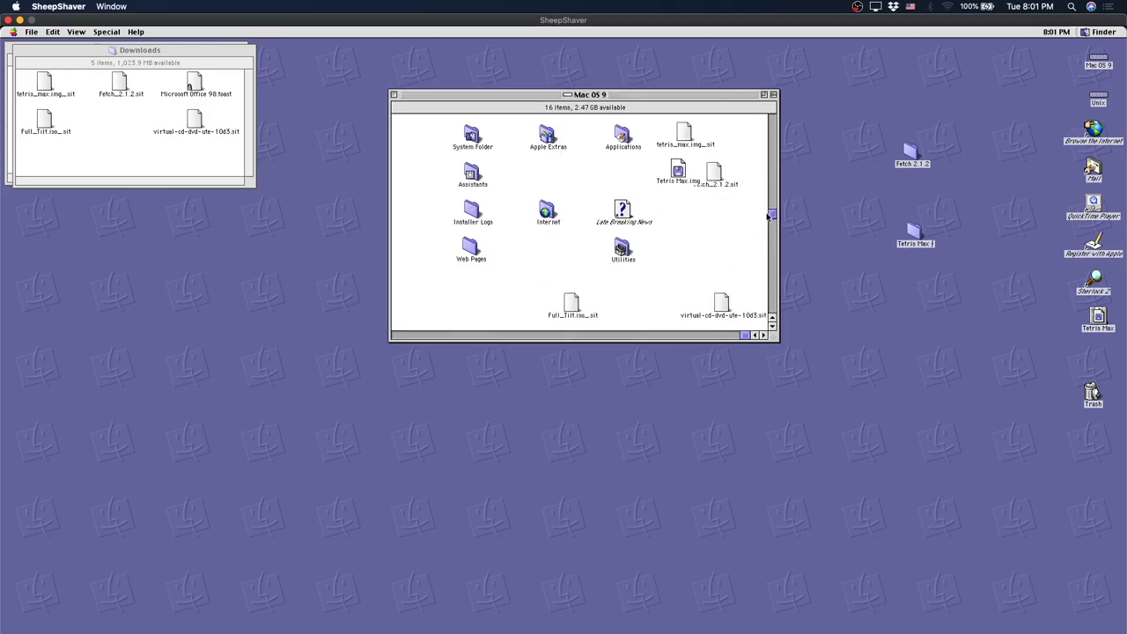
double_click(622, 250)
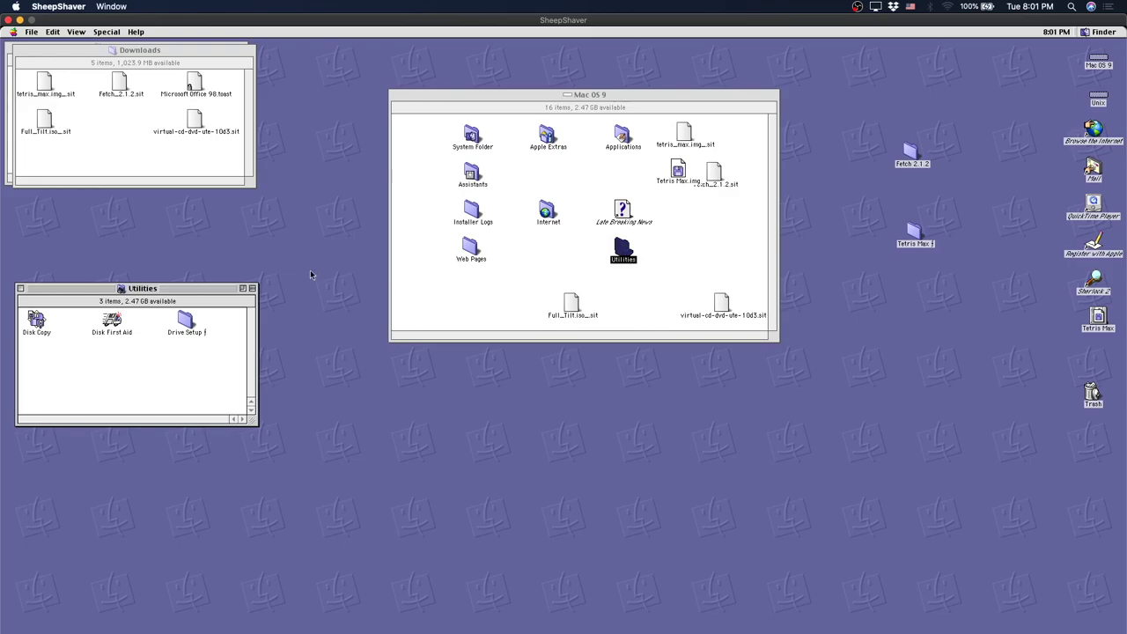
double_click(35, 322)
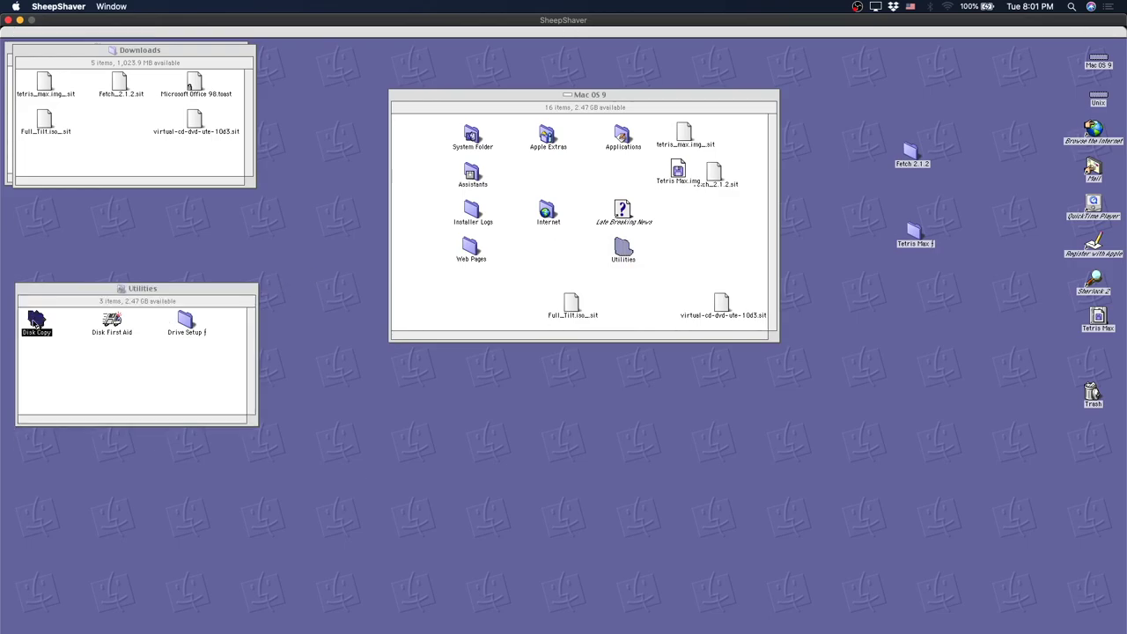
Mount Full Tilt!.iso from the Mac OS 9 disk with Disk Copy
click(700, 225)
drag(770, 216, 772, 312)
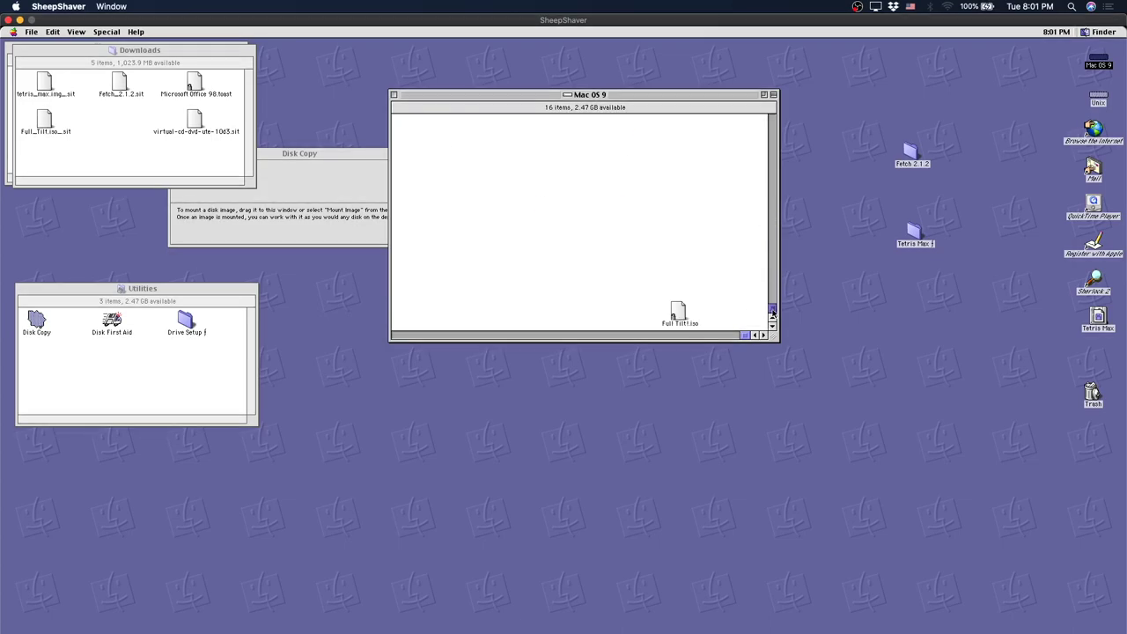
click(679, 313)
drag(681, 317, 302, 195)
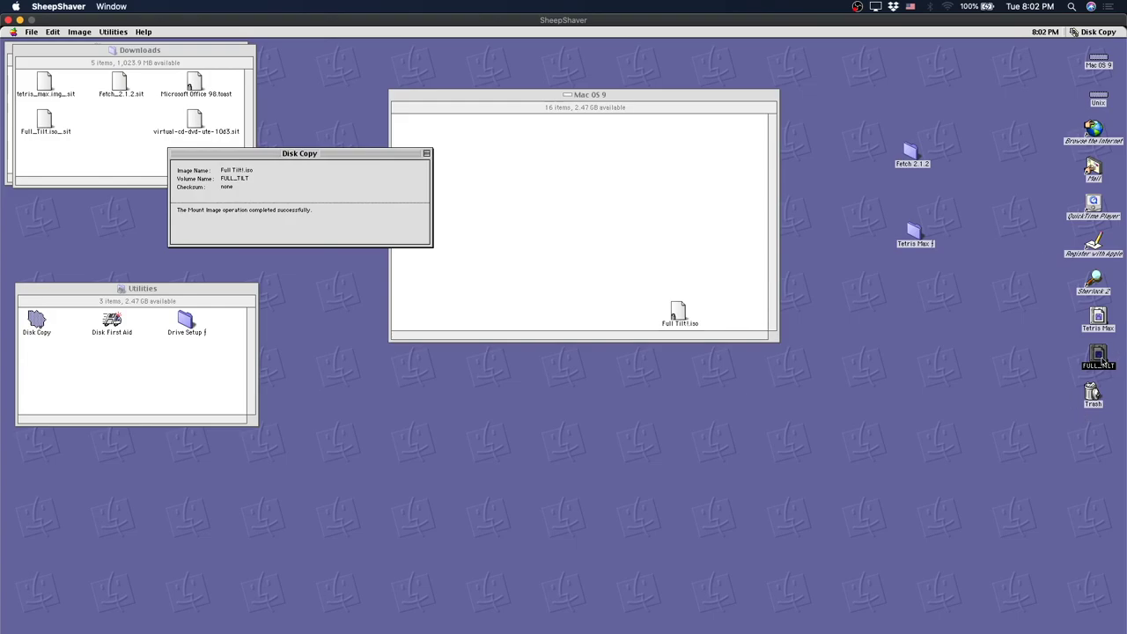
Open the mounted FULL_TILT volume, inspect its files and folders for a Mac version, and close its window
double_click(1100, 359)
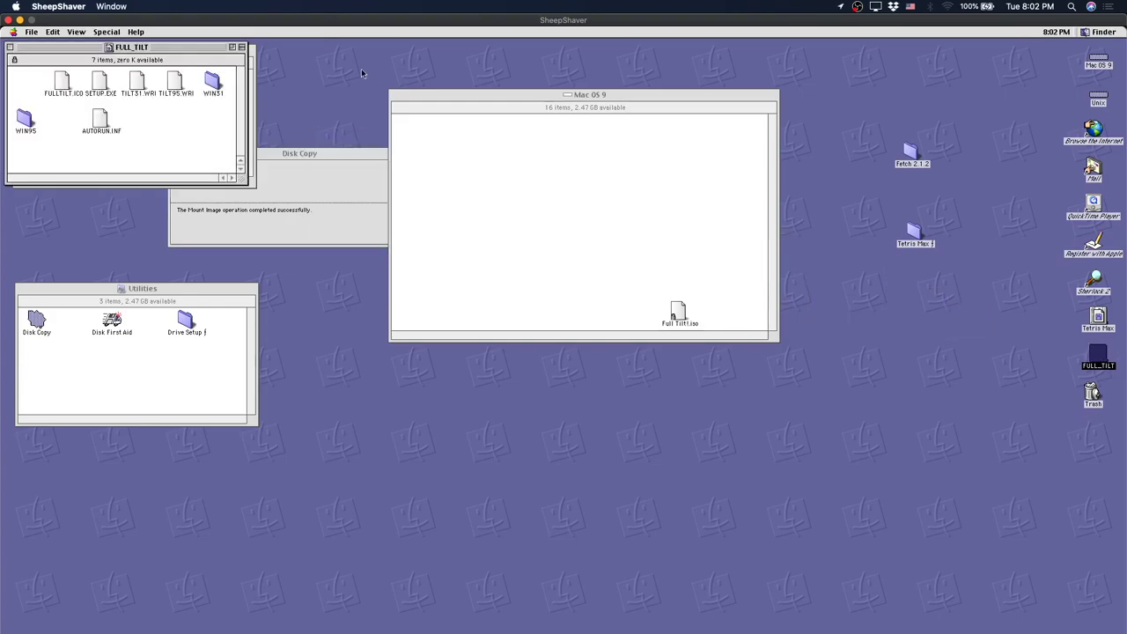
drag(156, 50, 258, 78)
click(316, 107)
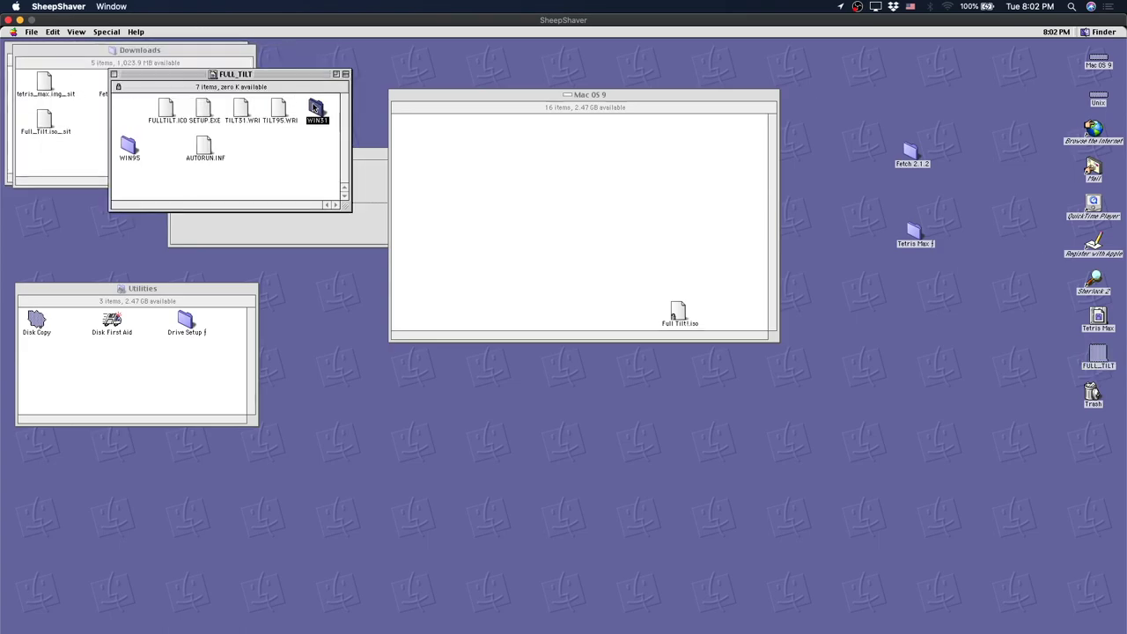
key(super+Up)
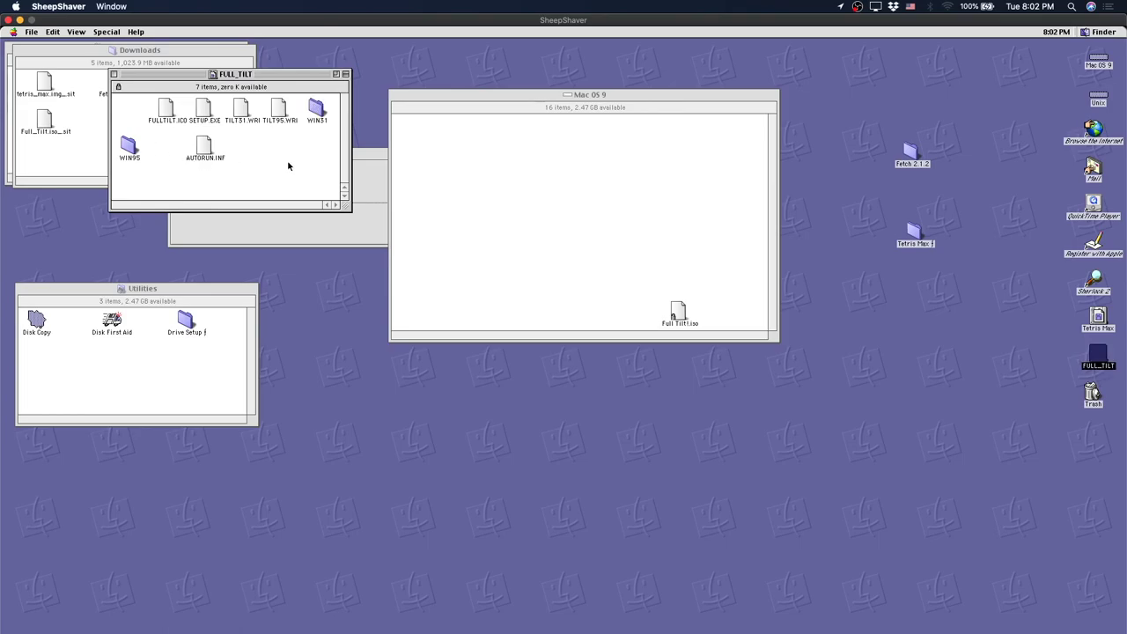
key(Down)
key(Up)
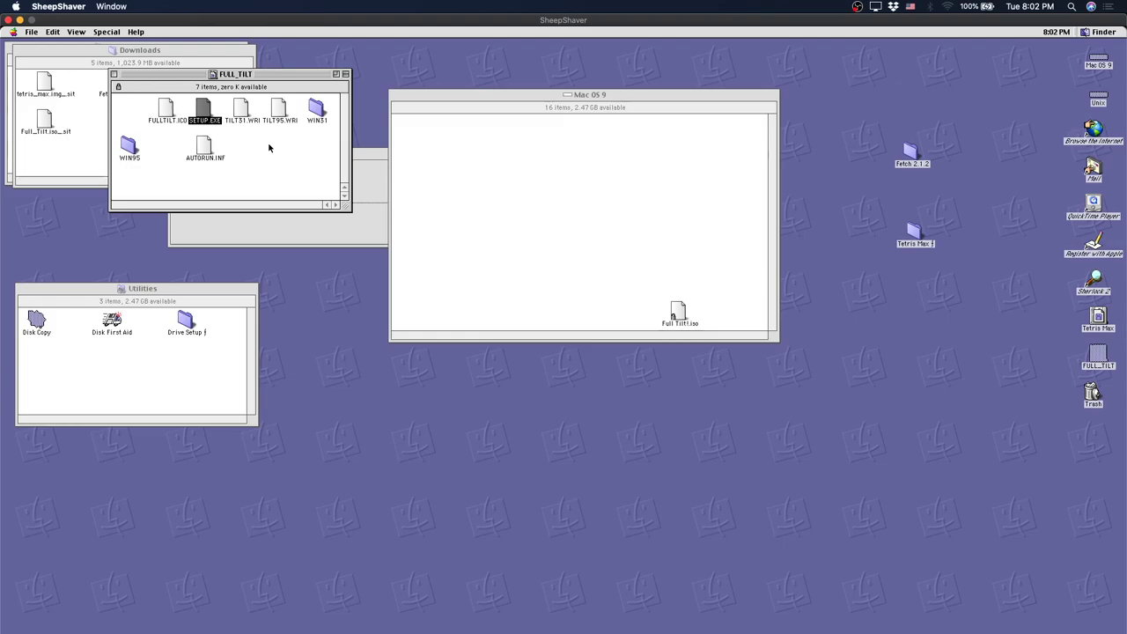
click(114, 75)
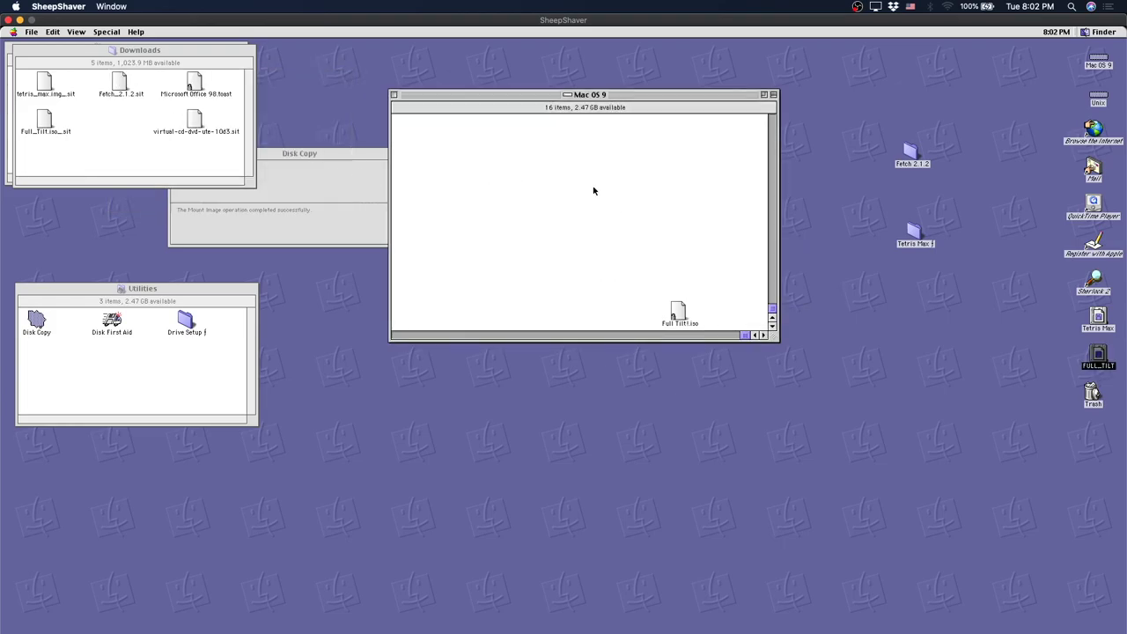
Try to mount Microsoft Office 98.toast with Disk Copy, dismiss the alert and return to the Mac OS 9 window
click(704, 265)
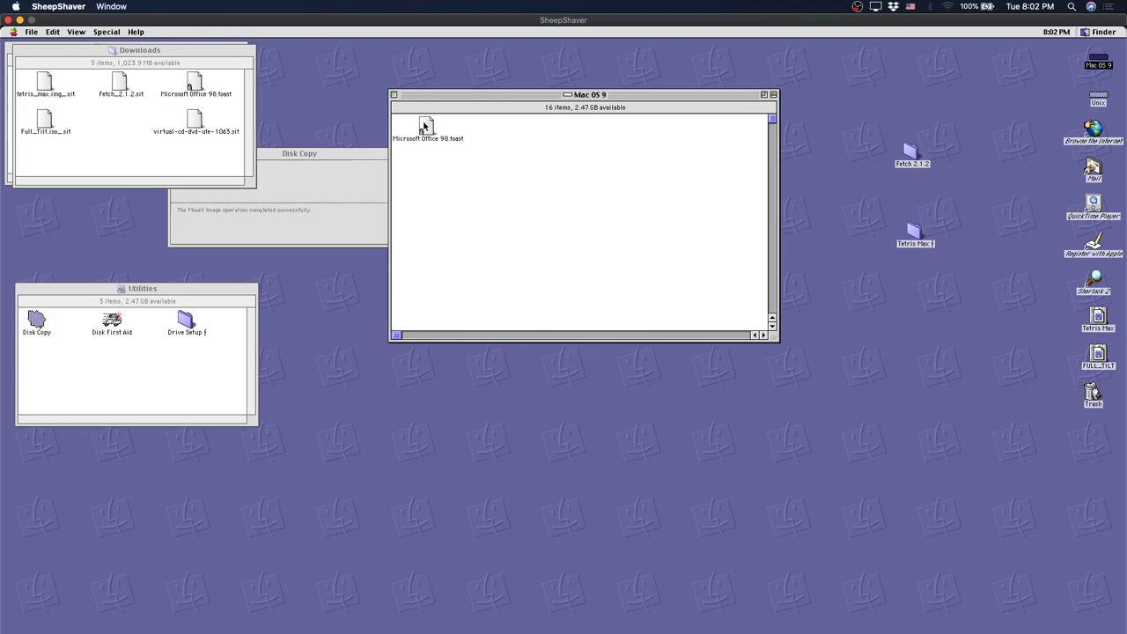
drag(427, 128, 476, 169)
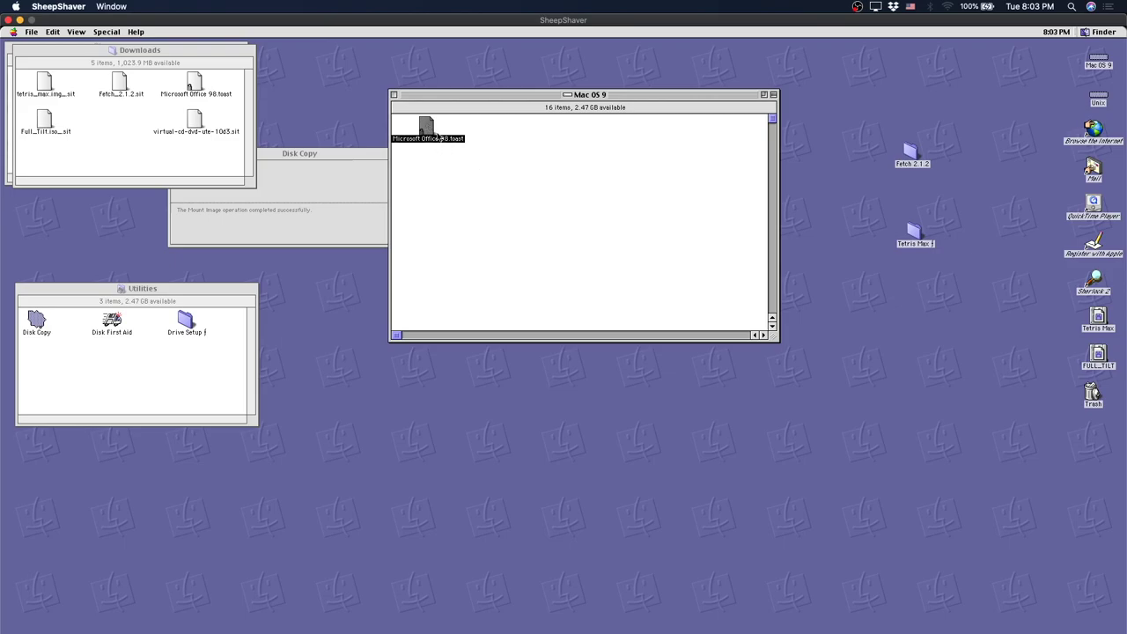
drag(427, 131, 335, 194)
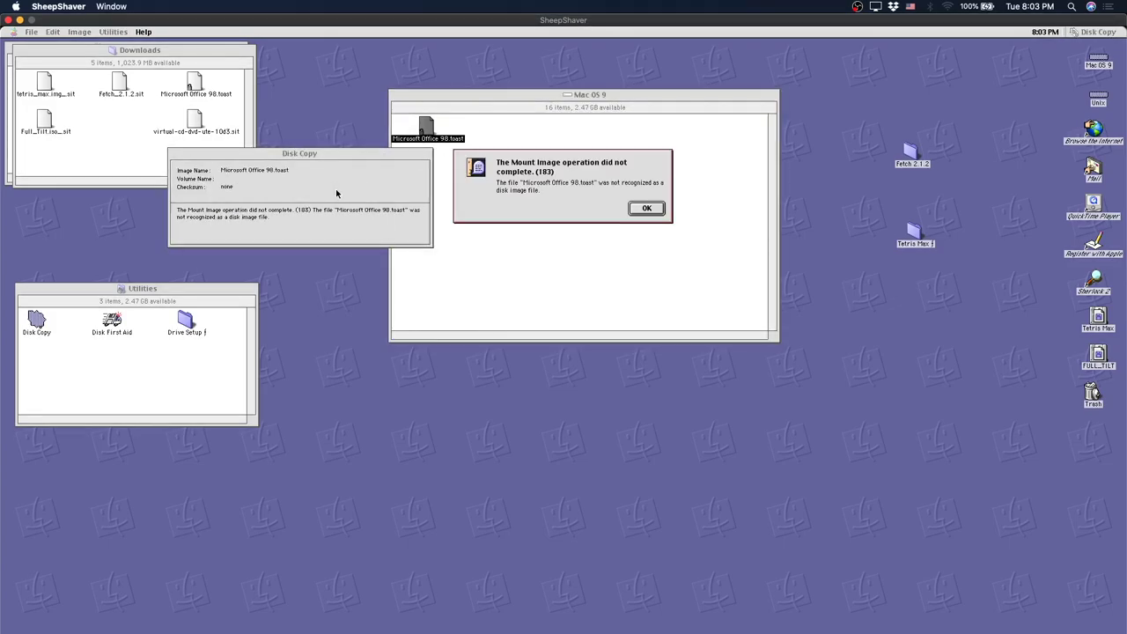
click(645, 209)
click(630, 203)
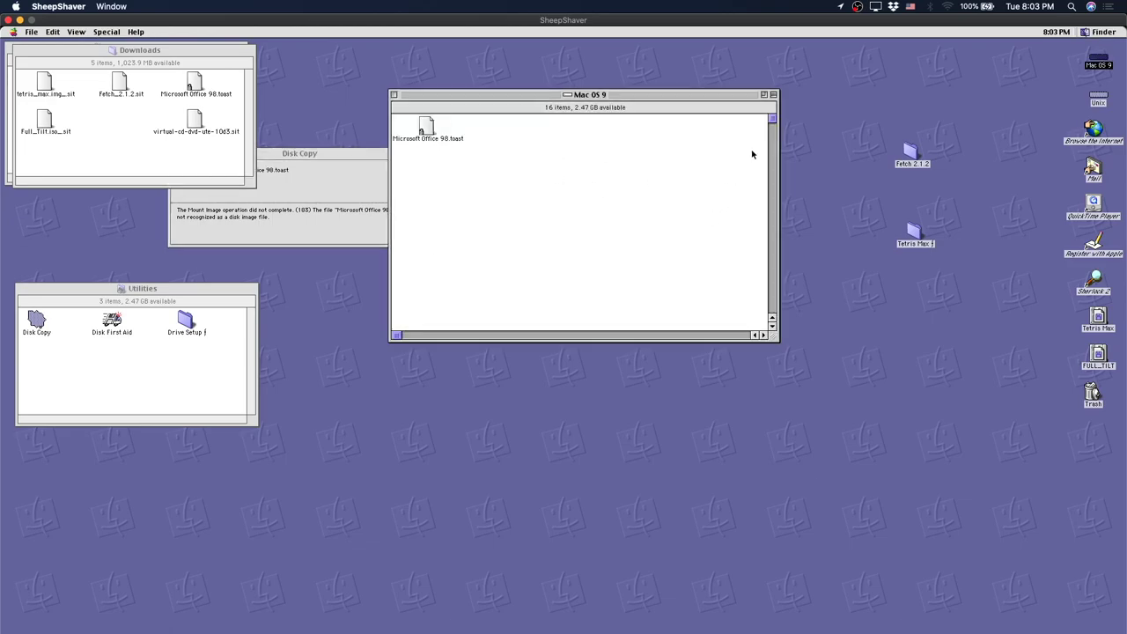
Move virtual-cd-dvd-ute-10d3.sit closer to Full_Tilt.iso_.sit in the Mac OS 9 window and extract it
drag(773, 123, 775, 216)
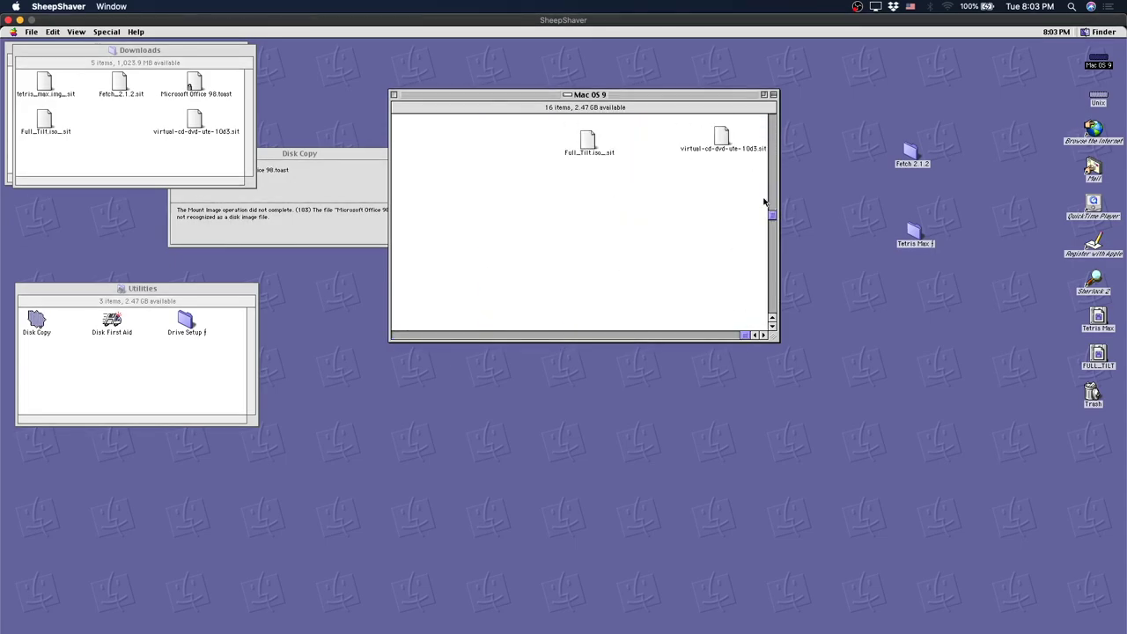
drag(722, 138, 673, 173)
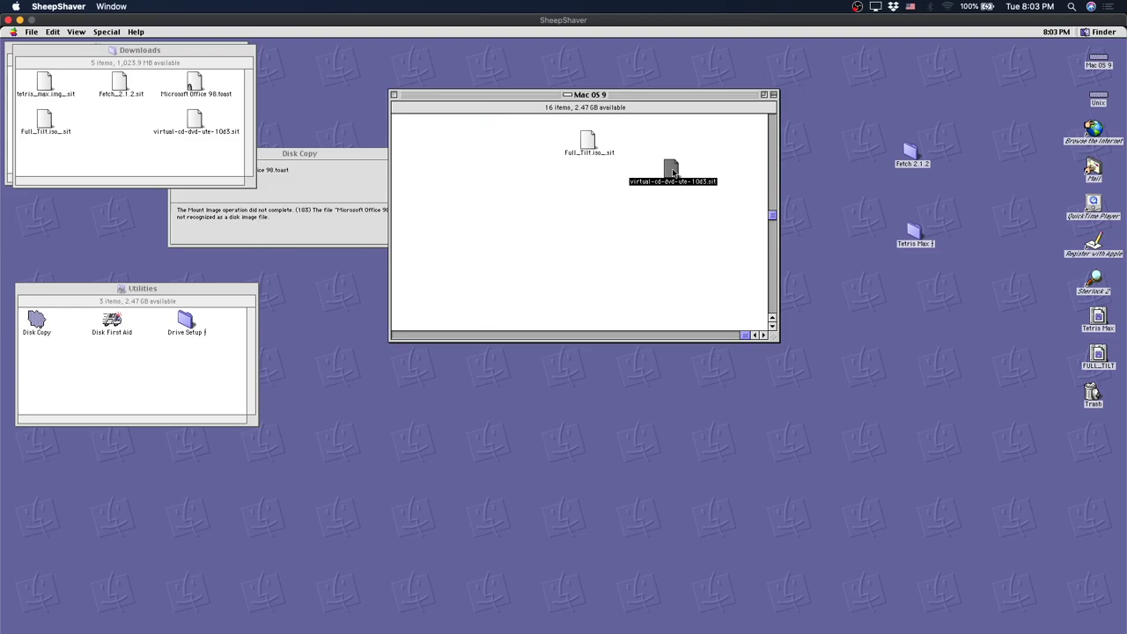
double_click(673, 173)
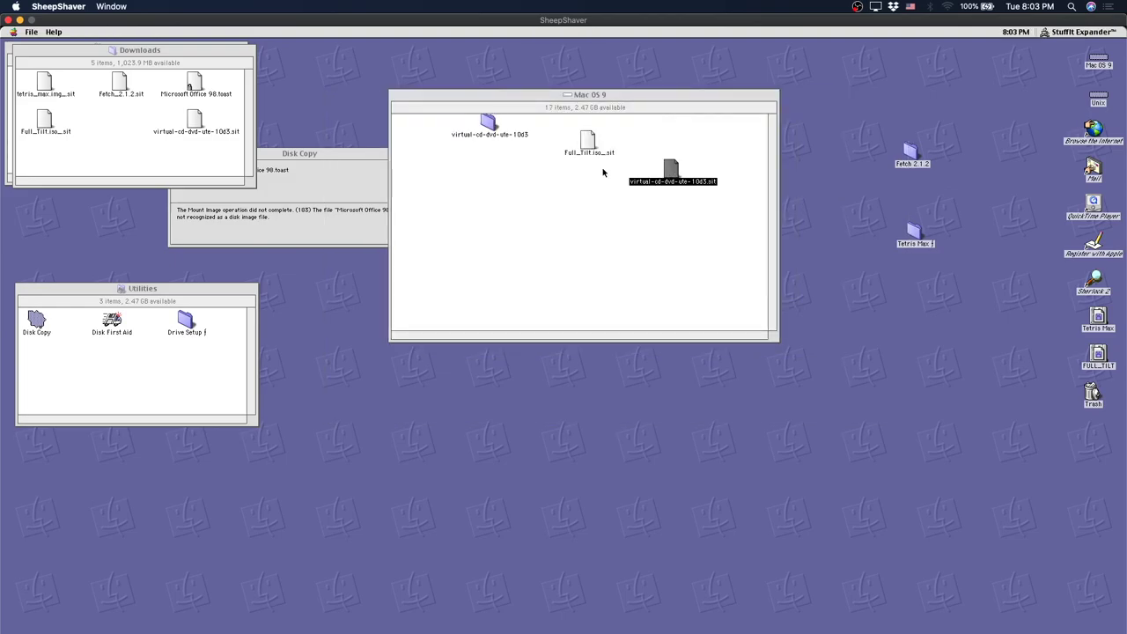
Open the extracted virtual-cd-dvd-ute-10d3 folder and mount Virtual-CD-DVD-Utility-10d3.img from it
click(487, 121)
drag(487, 120, 500, 158)
double_click(500, 159)
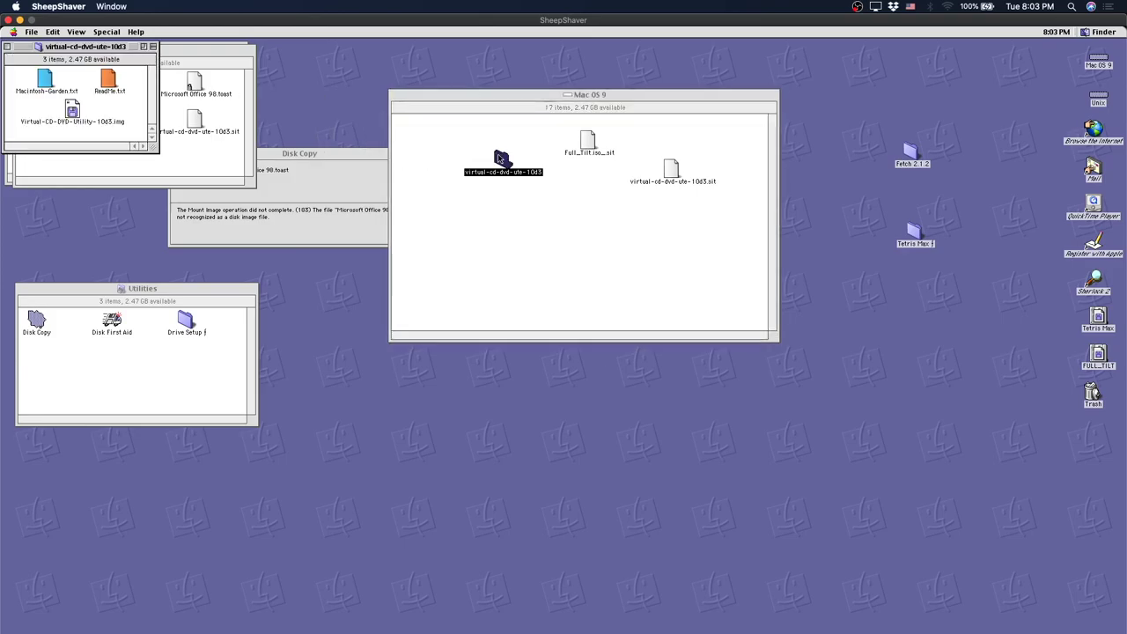
click(73, 111)
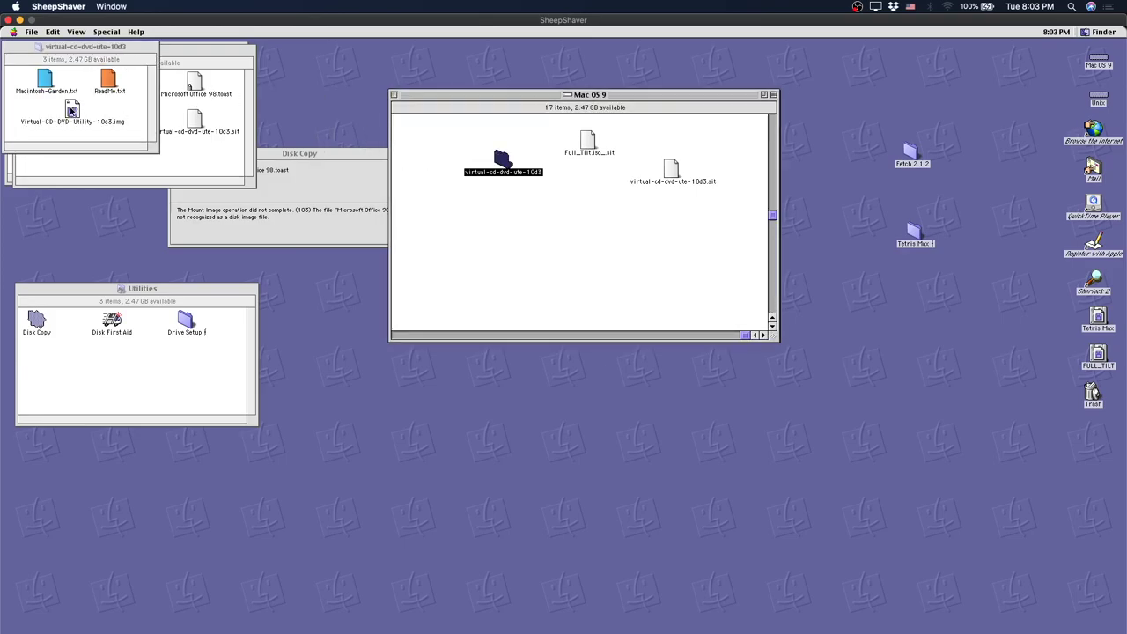
double_click(72, 112)
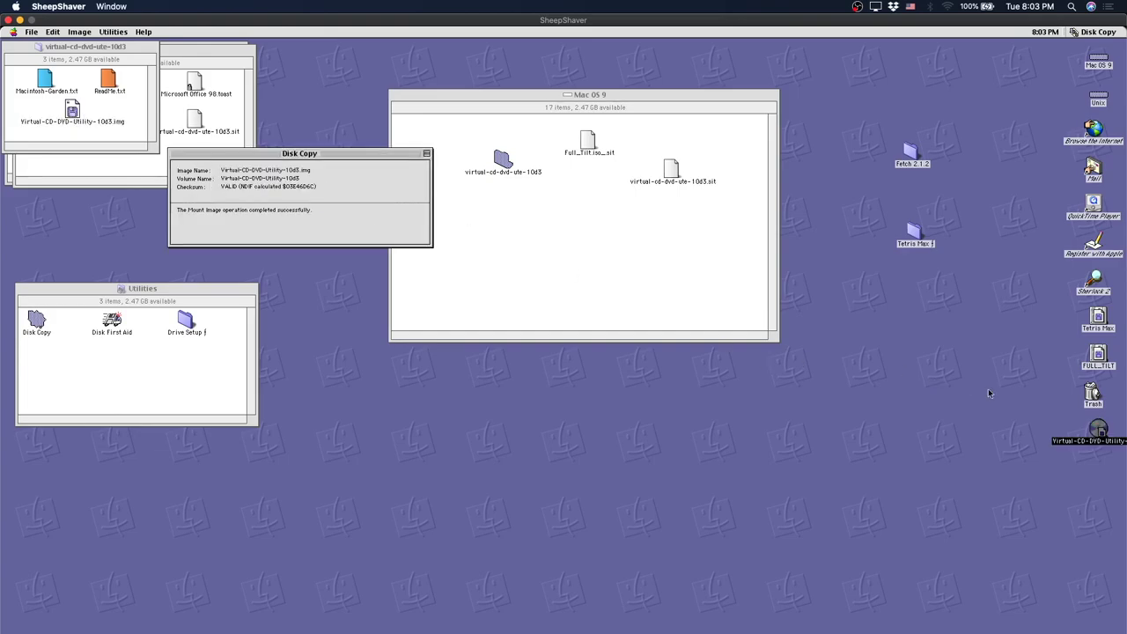
Open the mounted Virtual-CD-DVD-Utility-10d3 volume and launch Virtual CD/DVD-ROM Utility from its folder
click(1097, 431)
double_click(1096, 431)
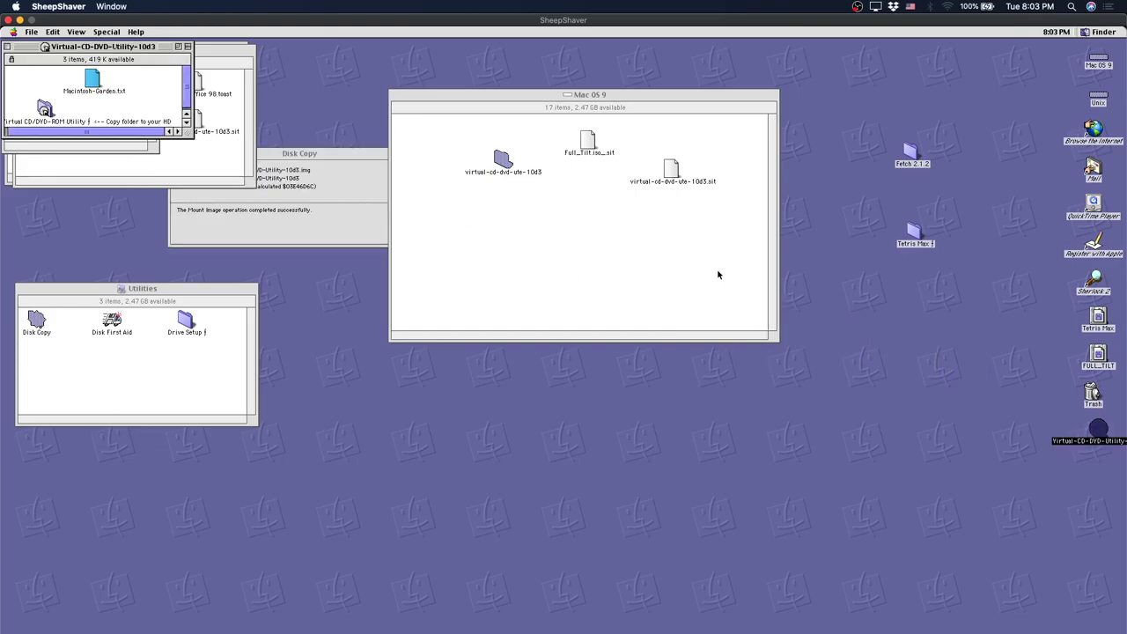
click(45, 113)
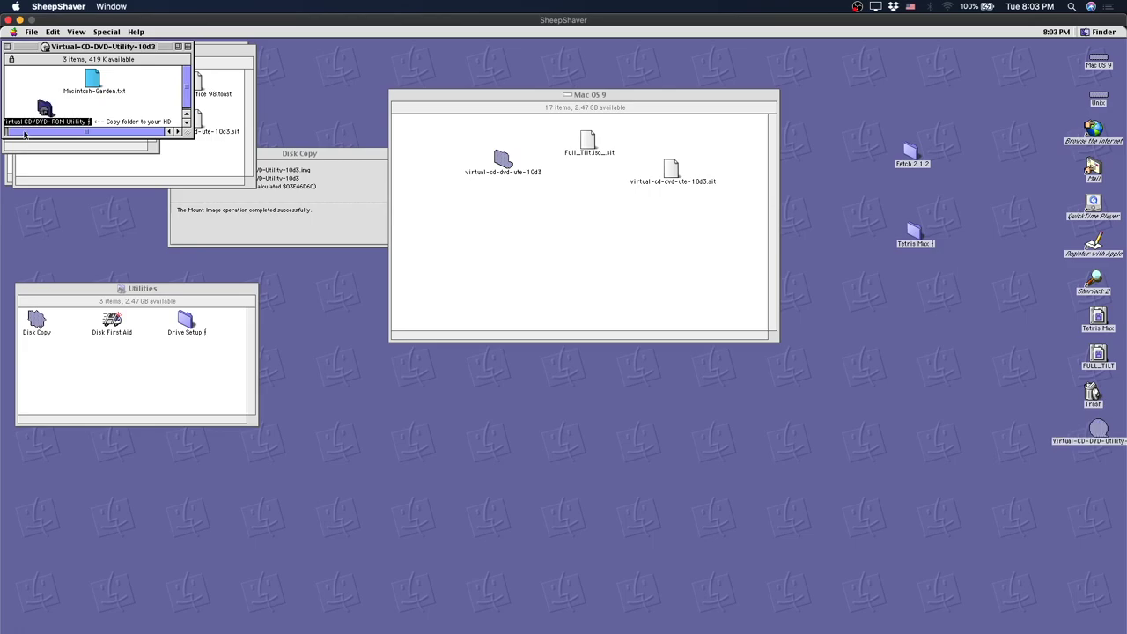
click(16, 132)
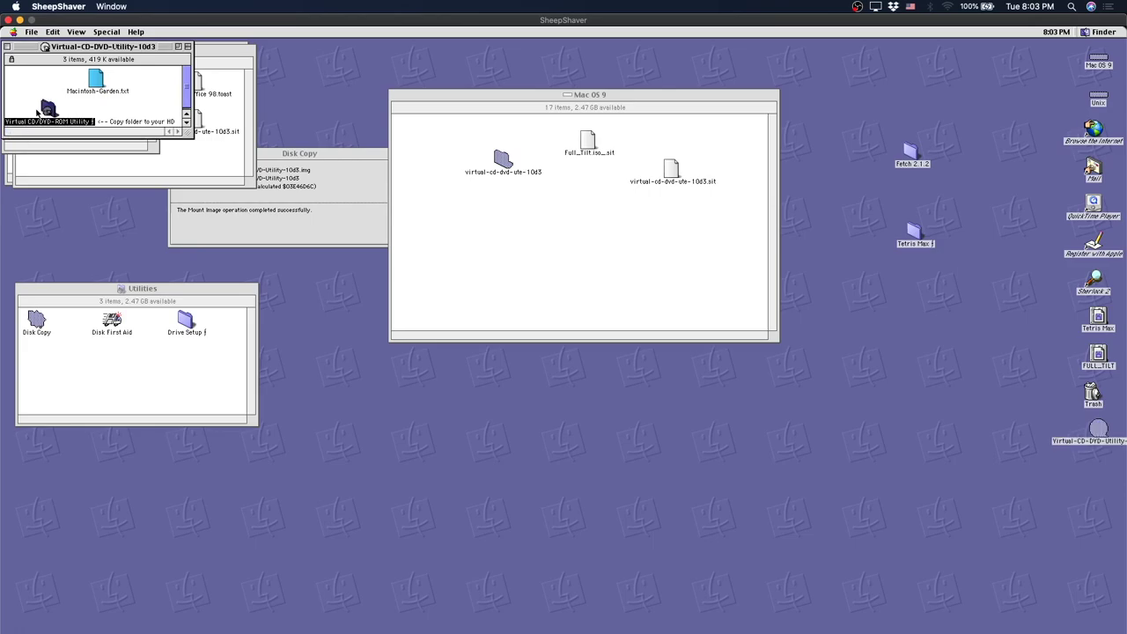
double_click(48, 108)
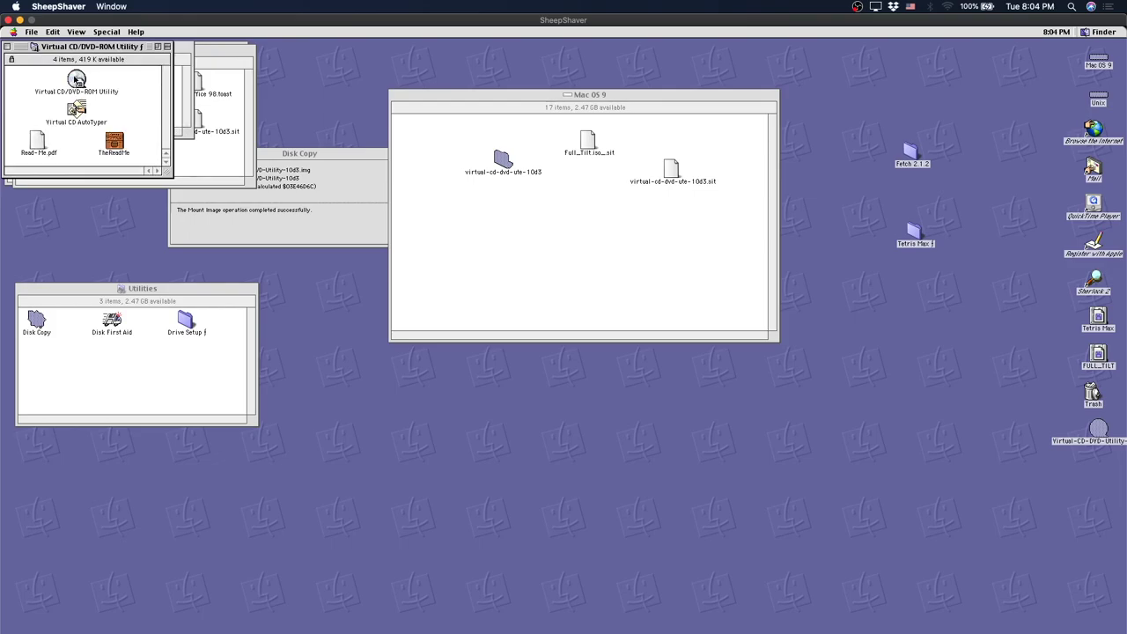
double_click(76, 81)
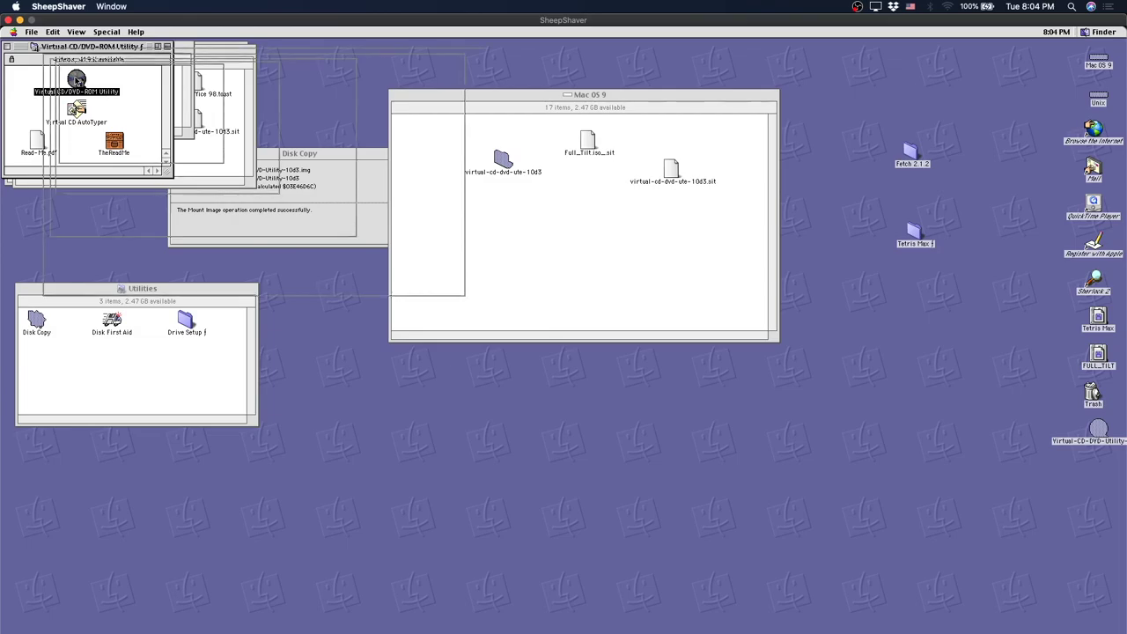
drag(89, 66, 455, 208)
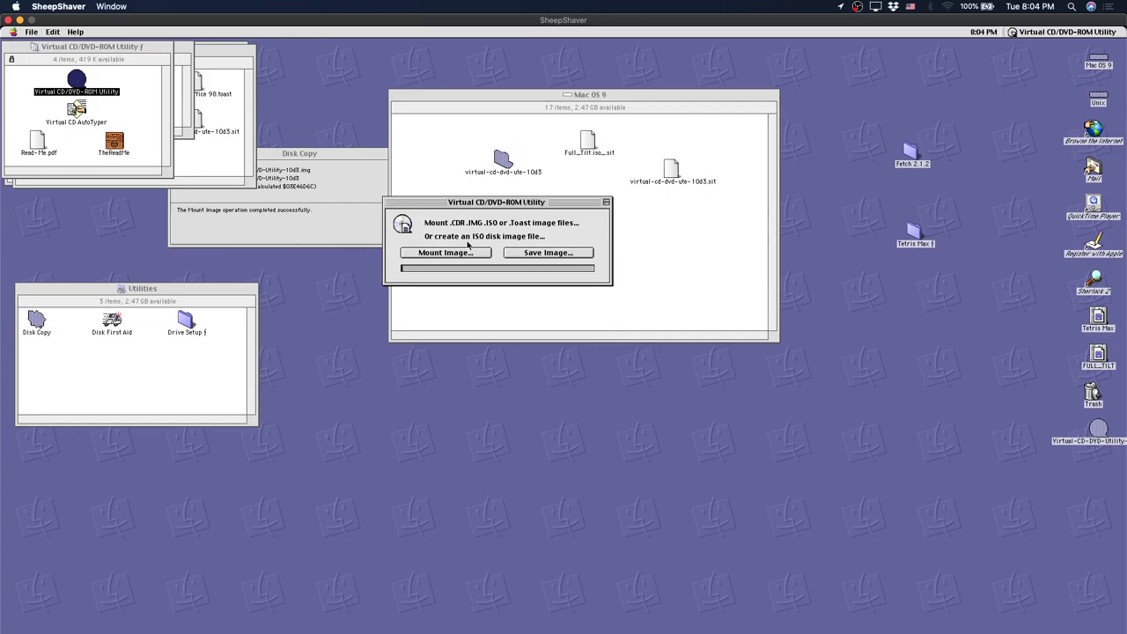
Mount Microsoft Office 98.toast from the Mac OS 9 disk with Virtual CD/DVD-ROM Utility, accepting it as a locked image
click(449, 253)
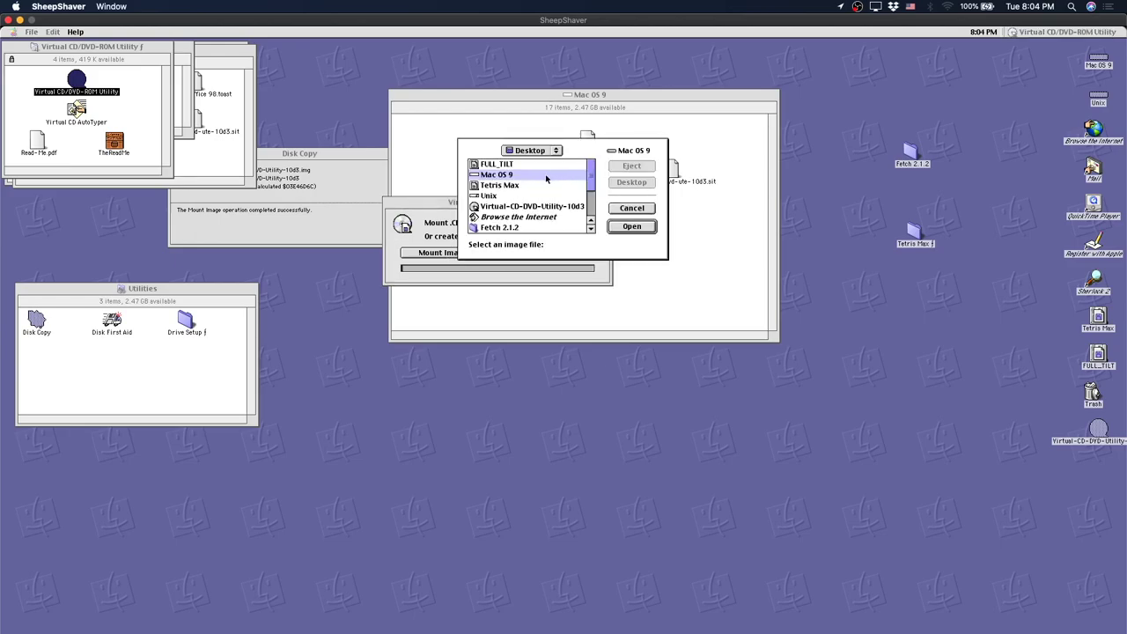
double_click(501, 176)
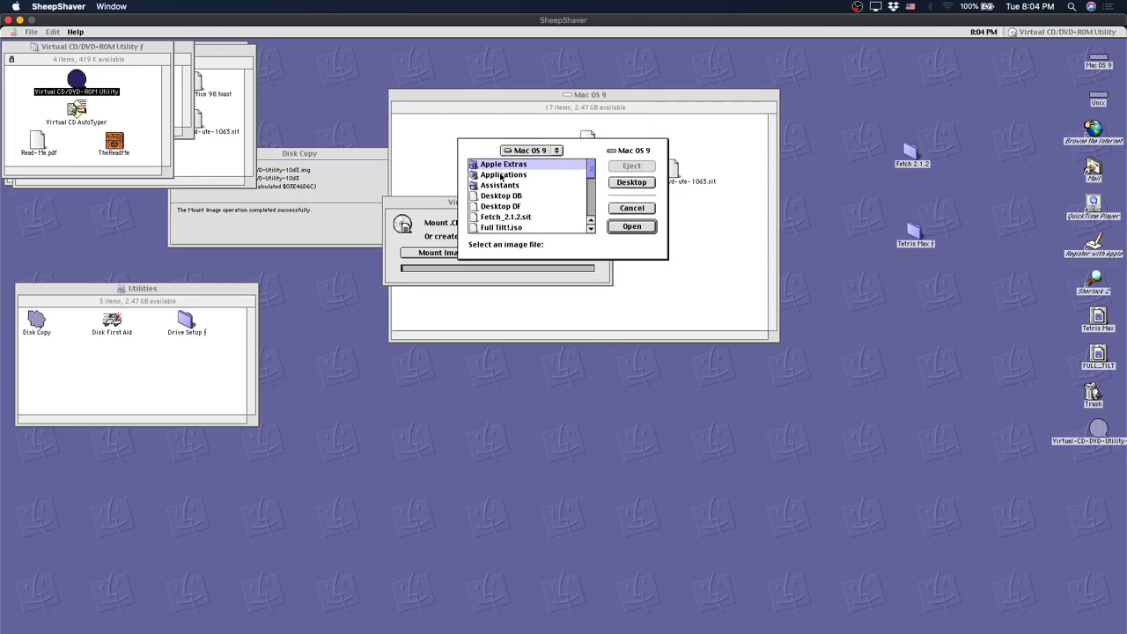
click(592, 175)
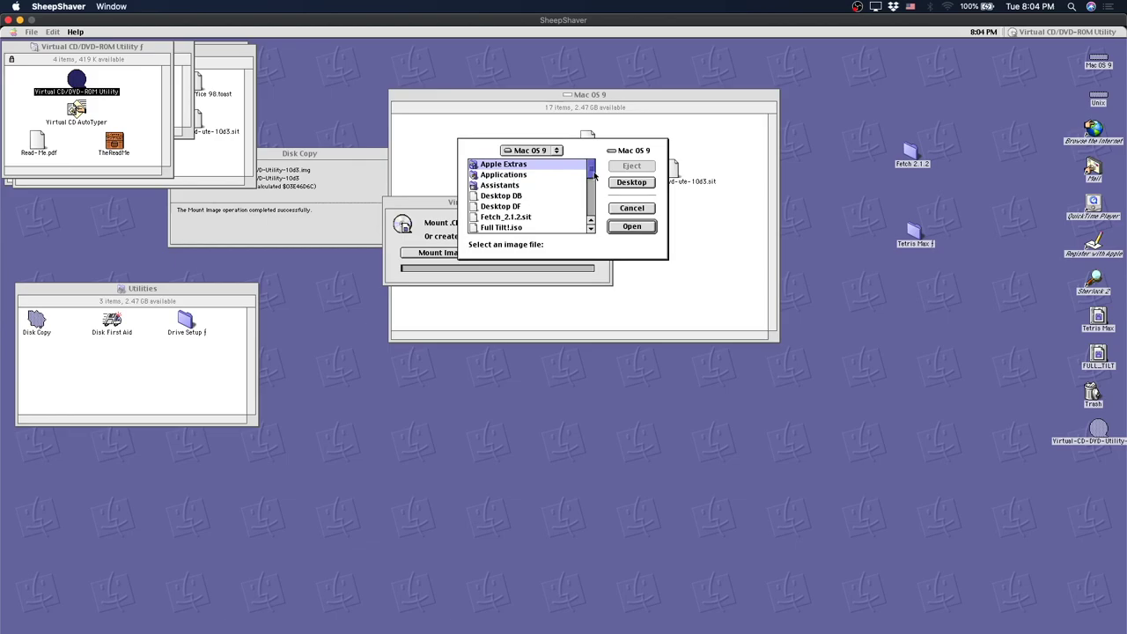
drag(594, 175, 593, 203)
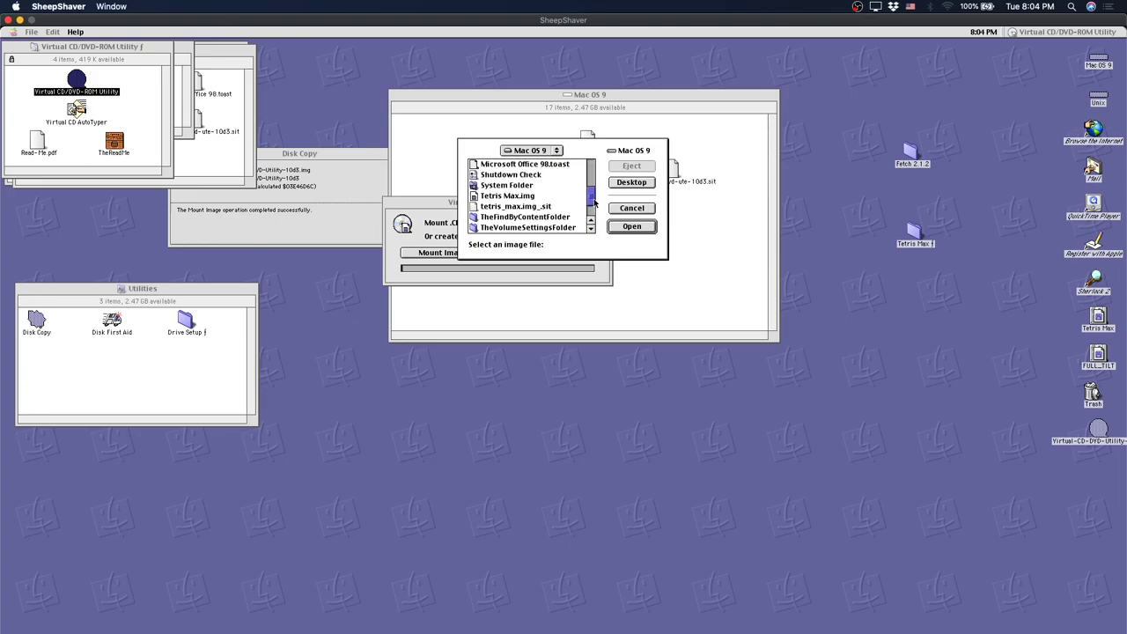
click(558, 166)
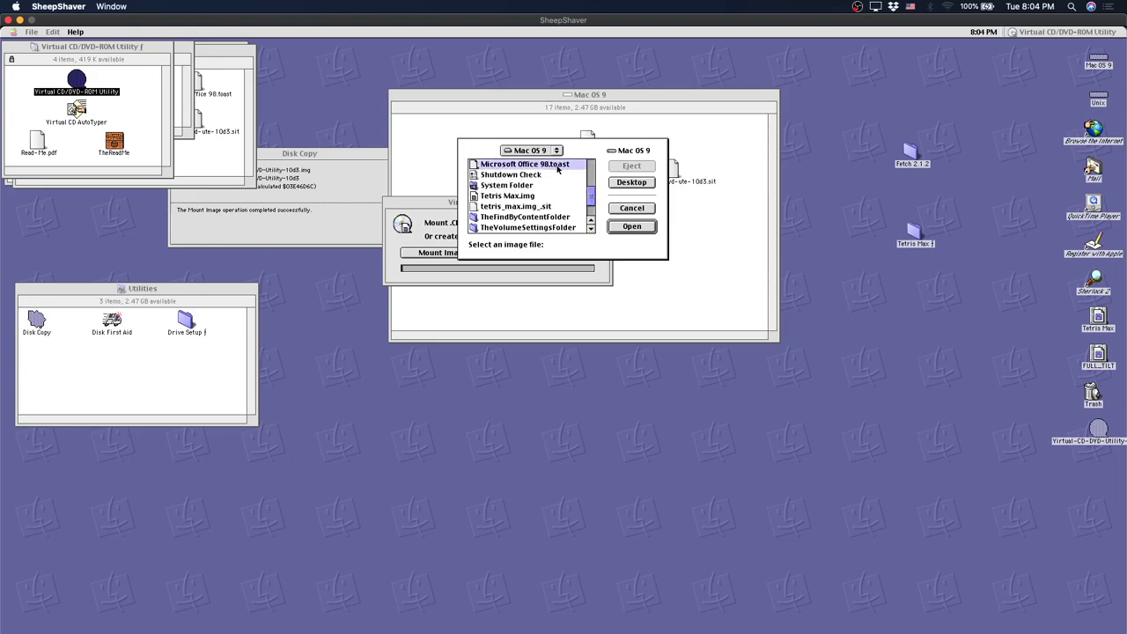
click(630, 227)
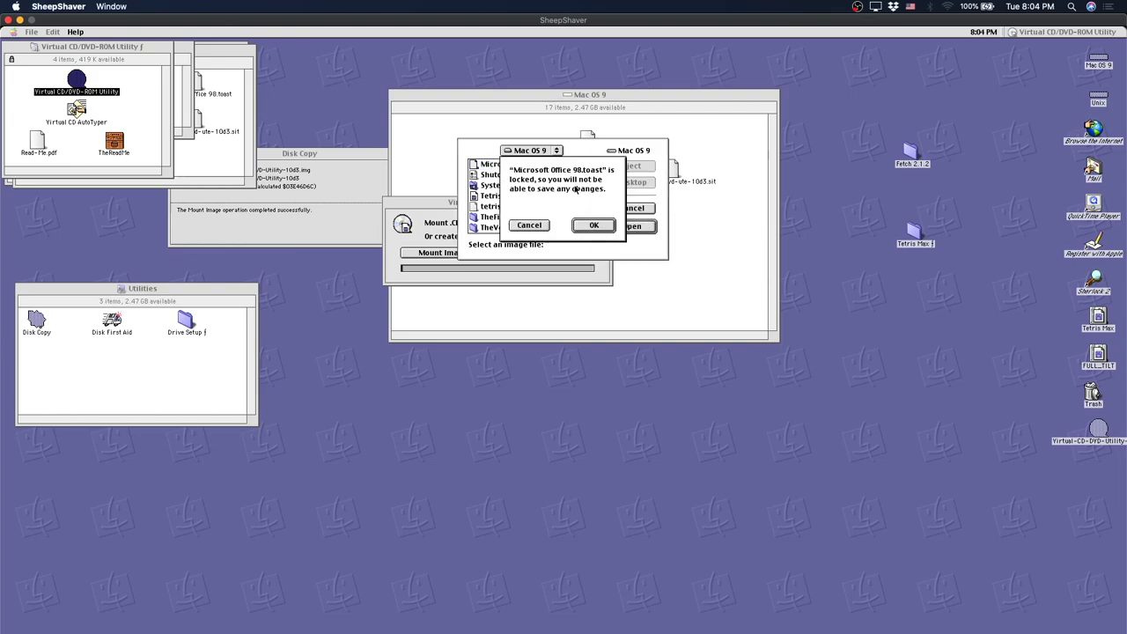
click(592, 227)
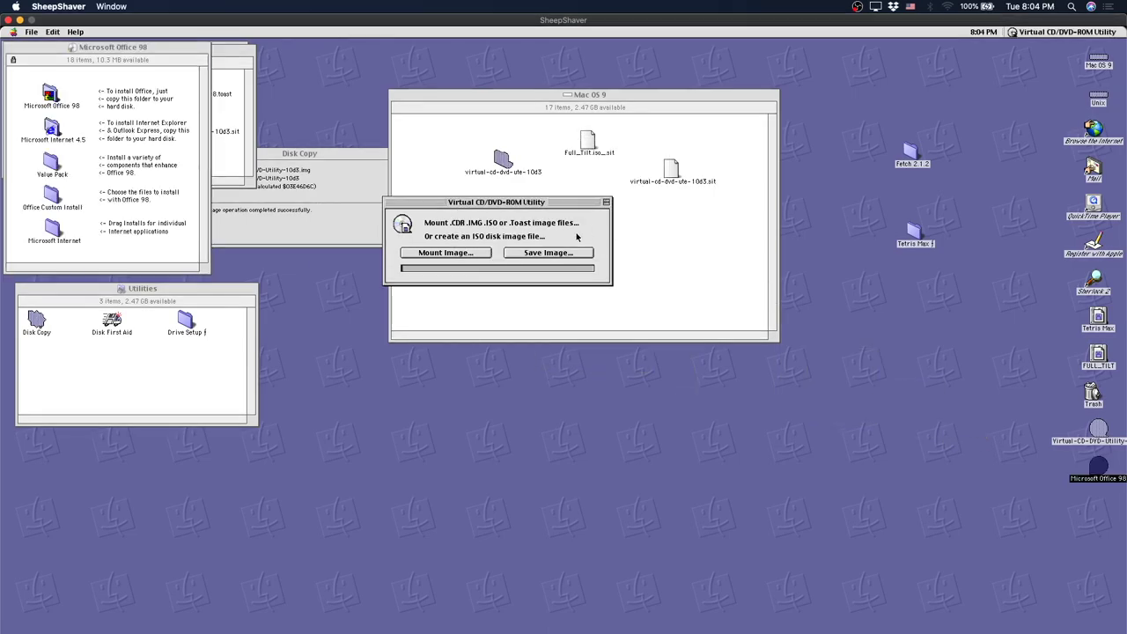
Try to start Microsoft Word from the Microsoft Office 98 volume, entering a name and the organization Cats, and cancel at the CD key request
click(132, 63)
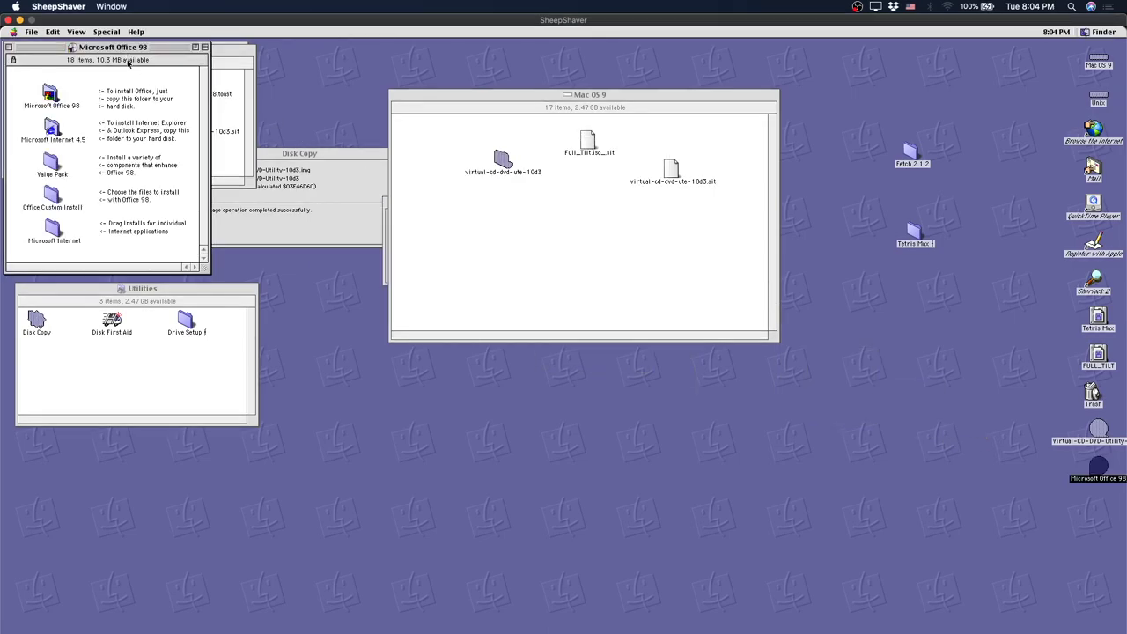
double_click(51, 94)
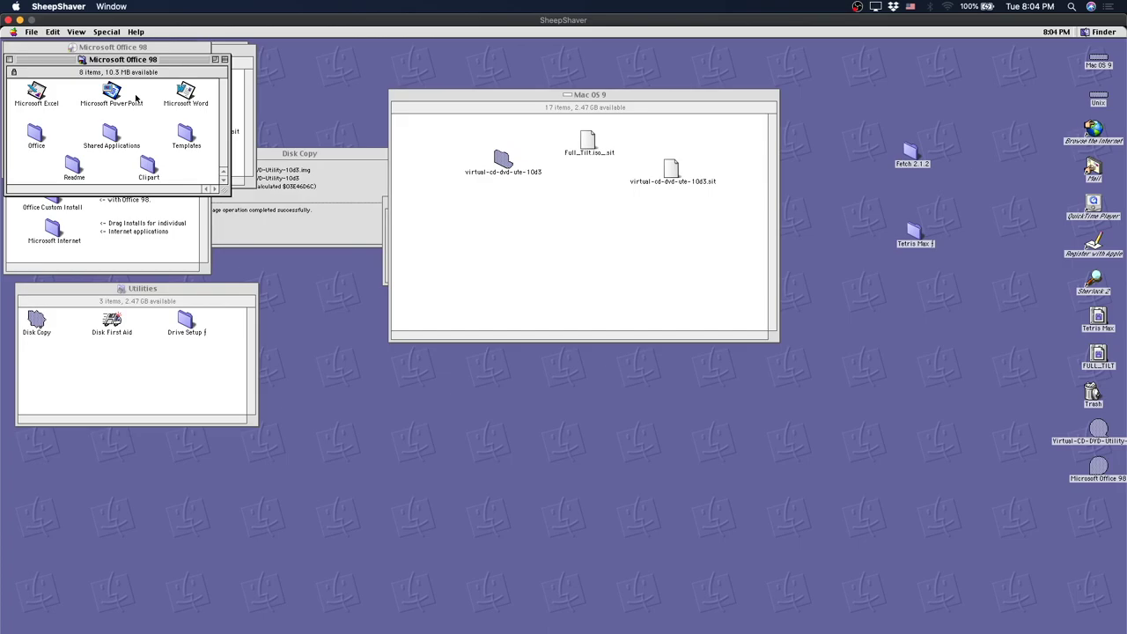
double_click(185, 93)
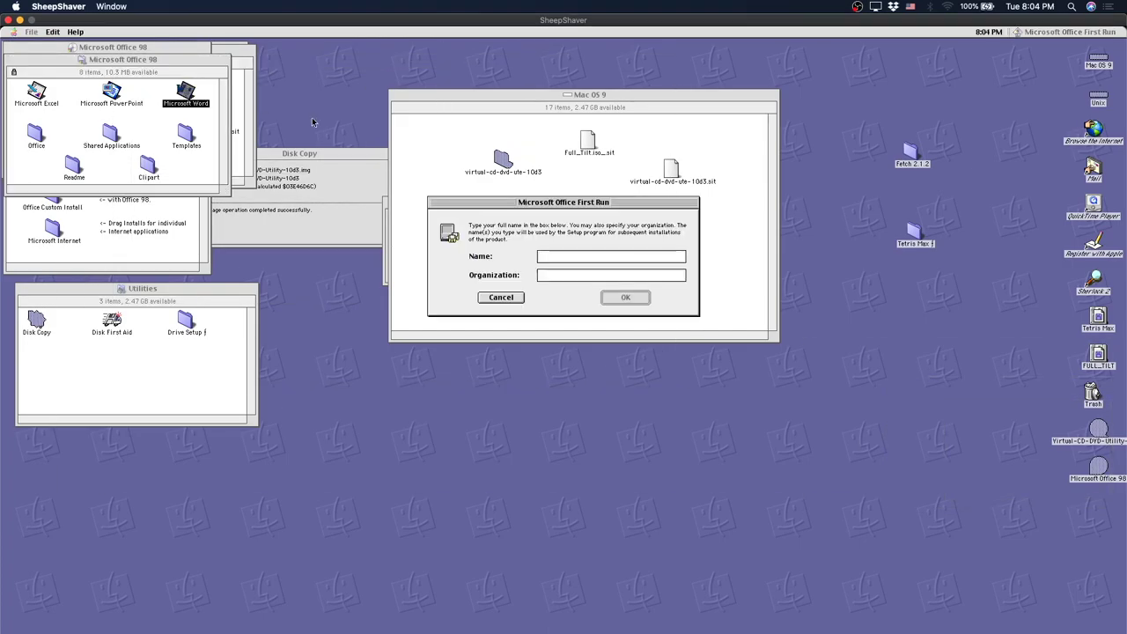
text(Alex)
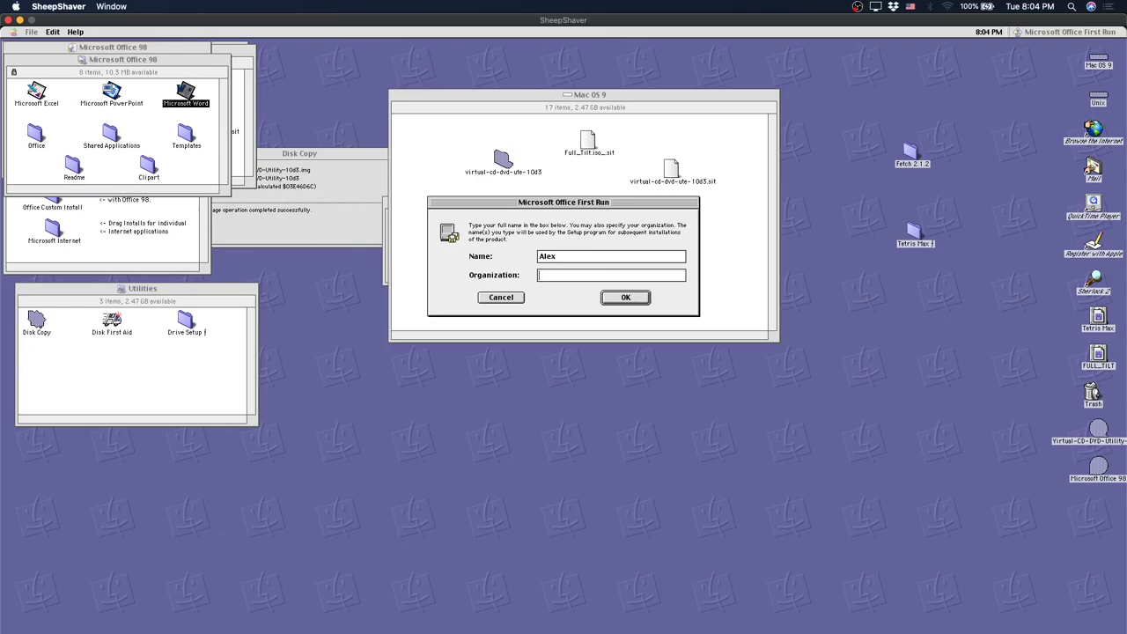
text(Cats)
key(Return)
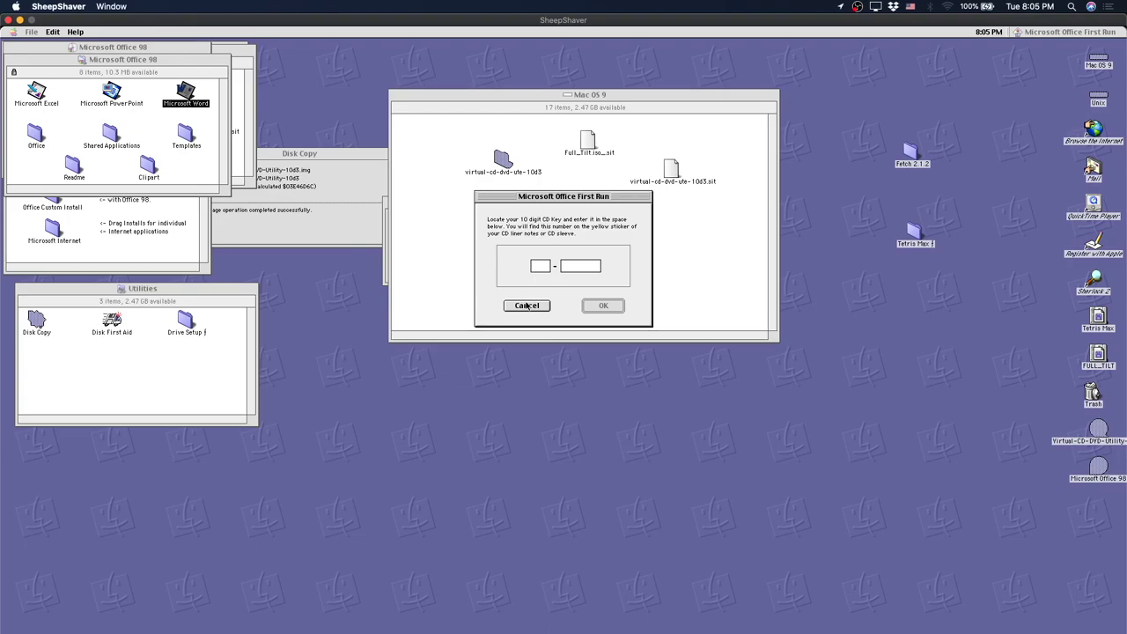
click(526, 306)
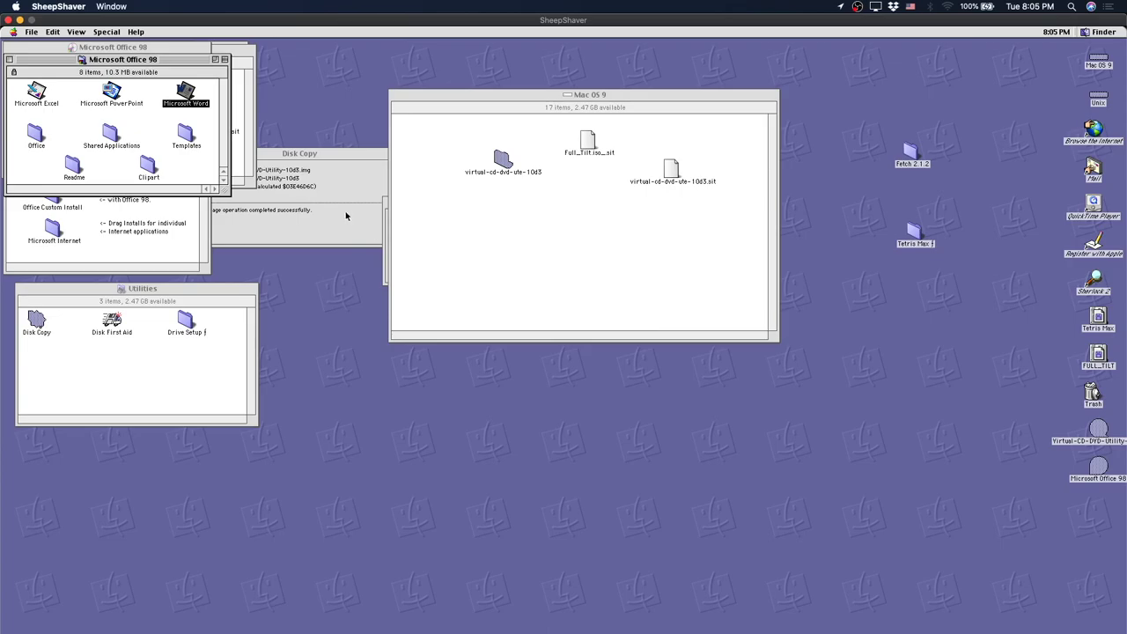
Close the Microsoft Office 98 folder and volume windows and return to the Mac OS 9 window
click(10, 60)
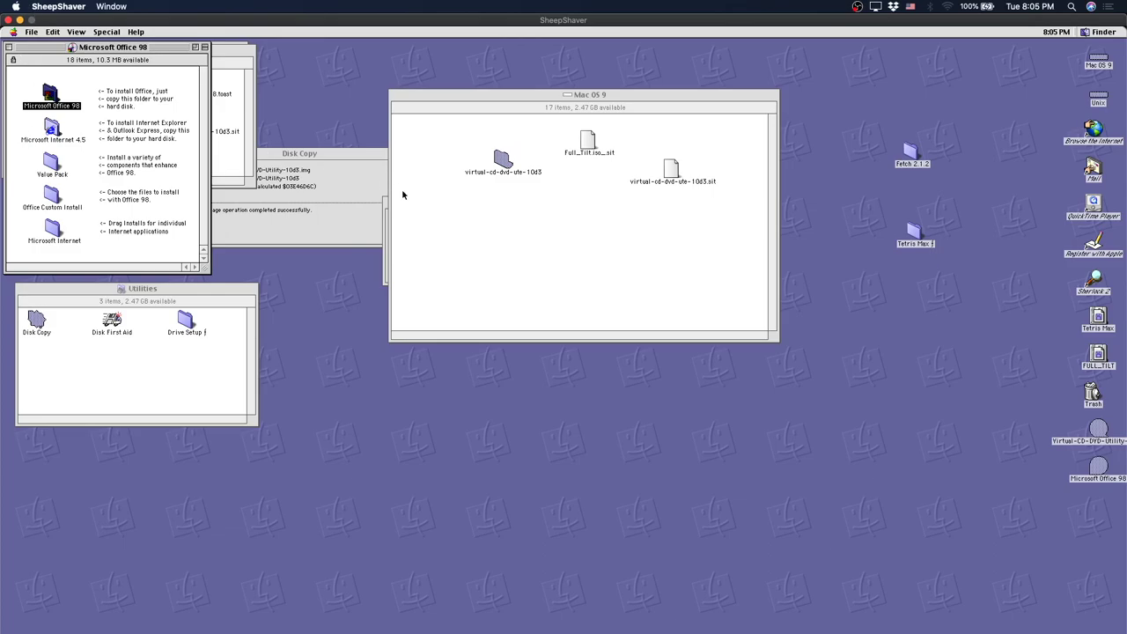
click(467, 97)
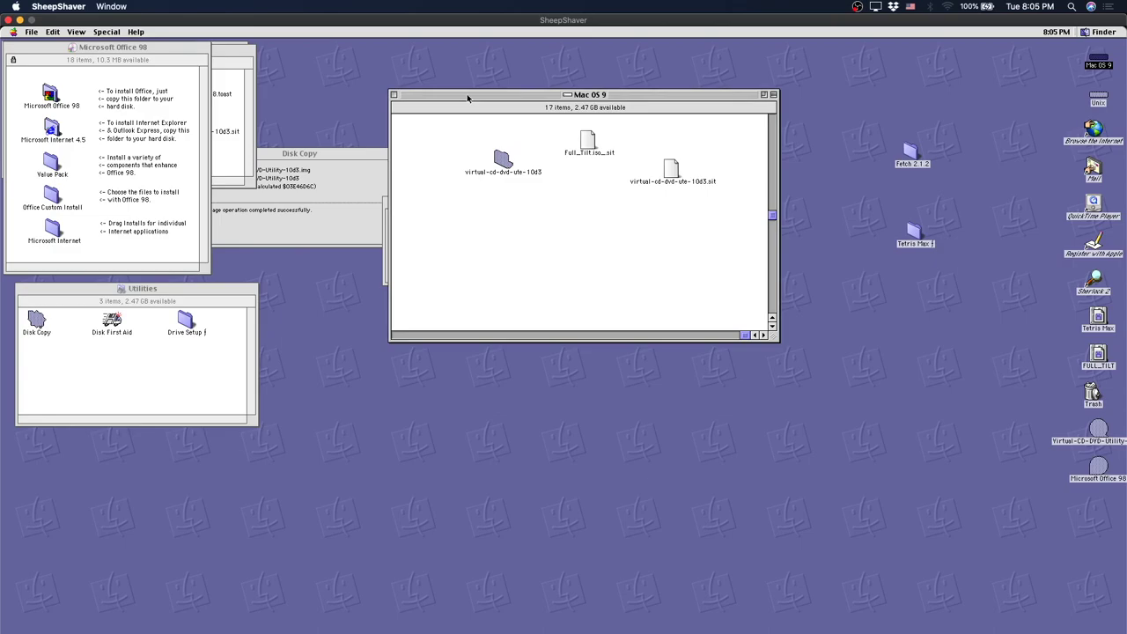
click(130, 61)
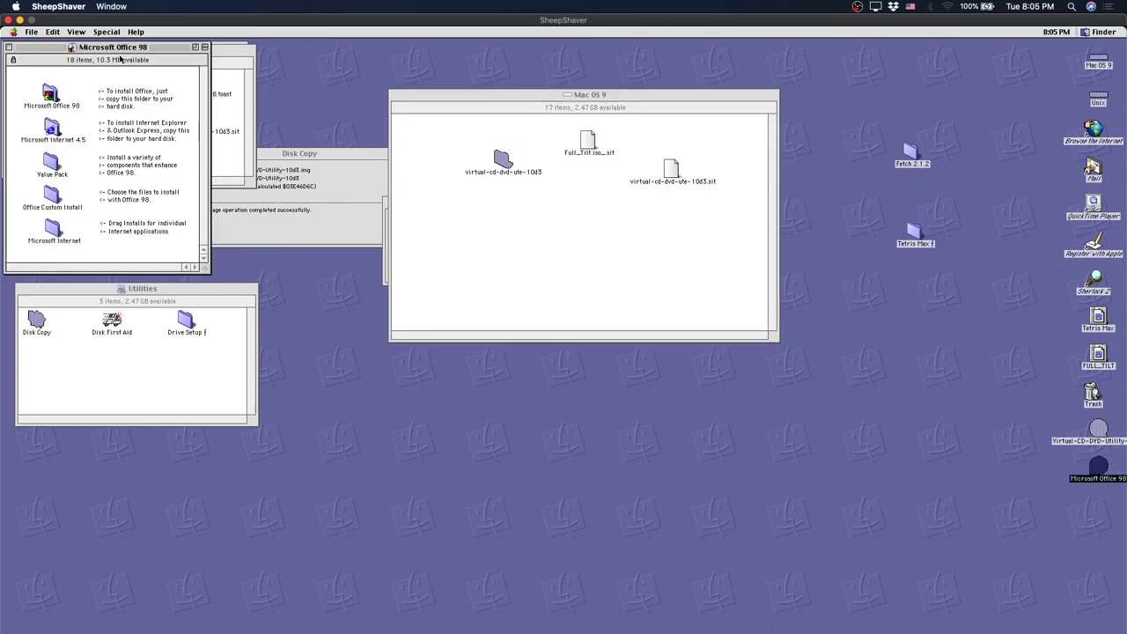
click(10, 48)
click(731, 228)
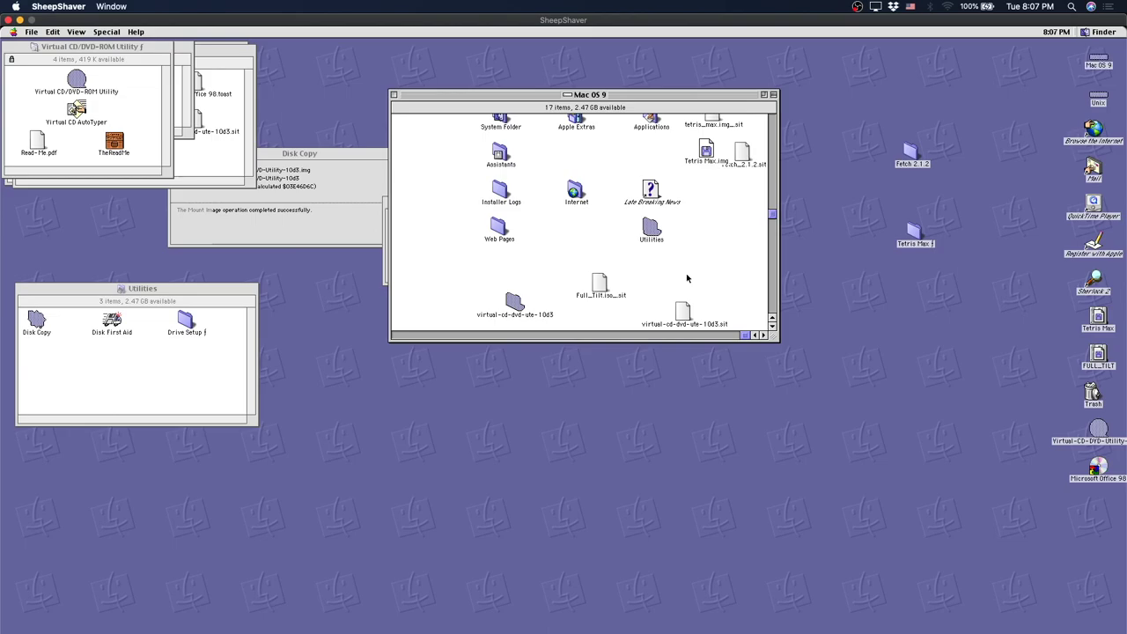
Open the mounted Tetris Max and FULL_TILT volumes one after the other to view their contents, closing each window
click(704, 156)
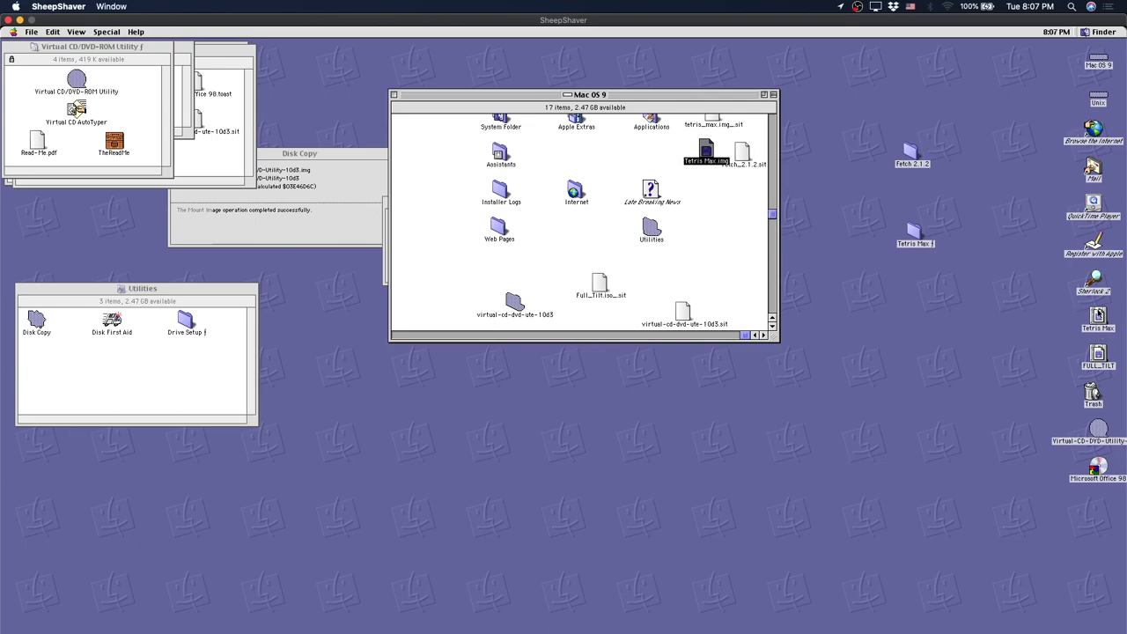
double_click(1098, 314)
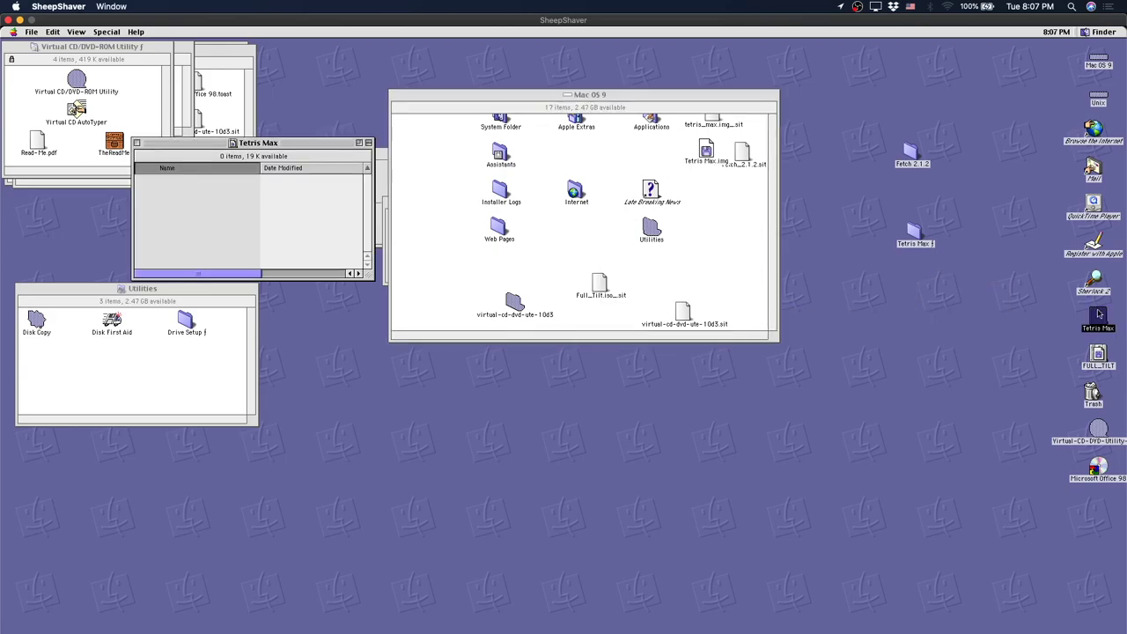
click(137, 144)
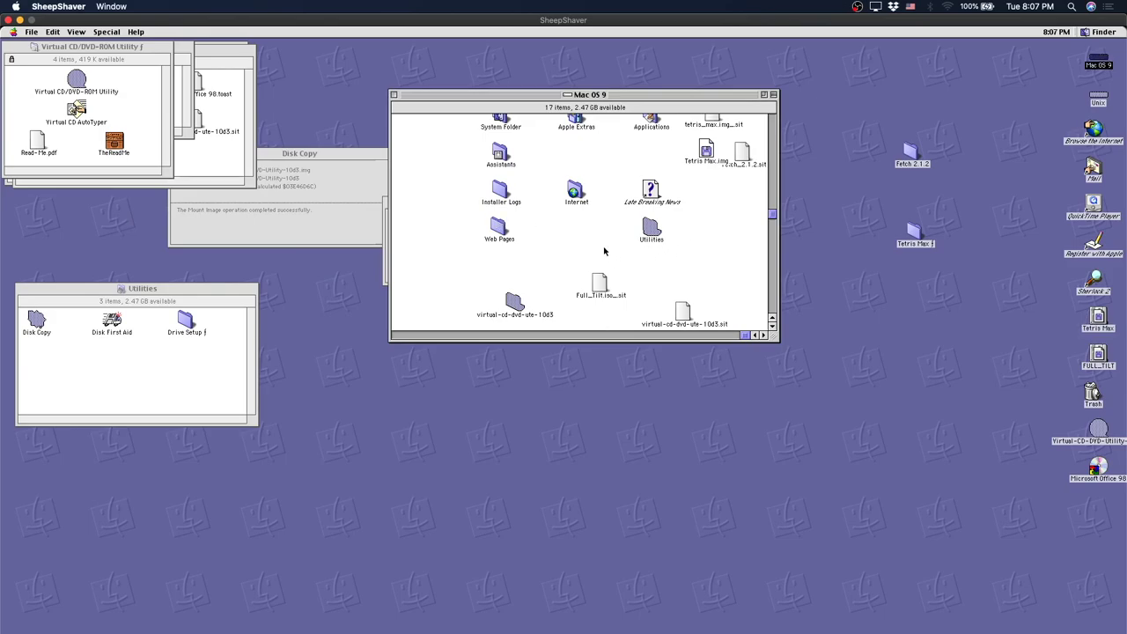
click(317, 177)
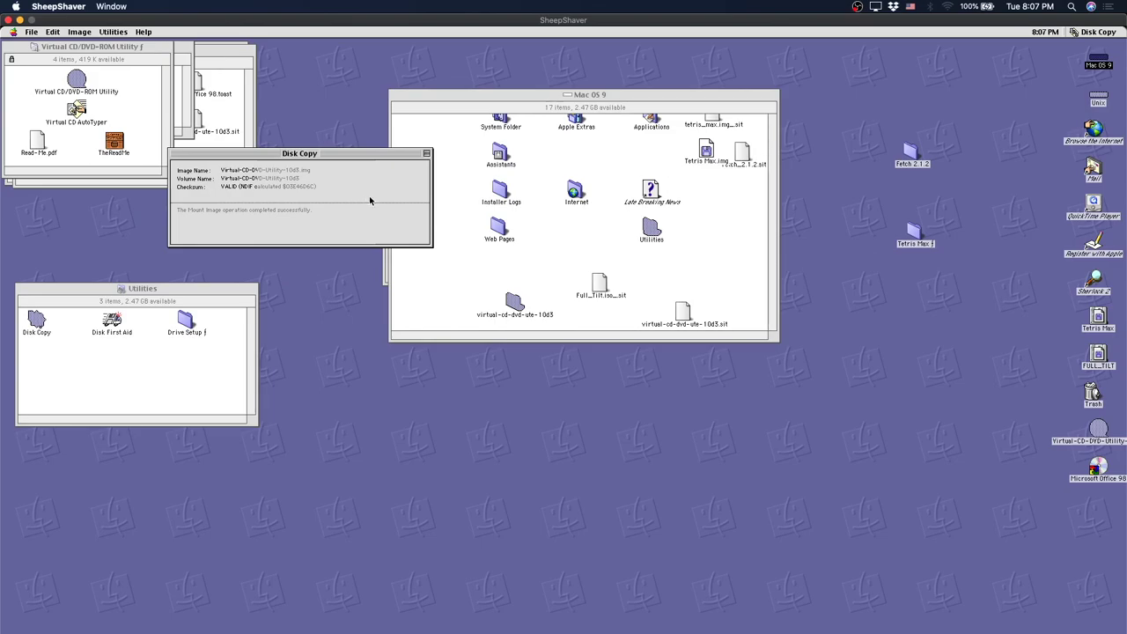
double_click(1101, 360)
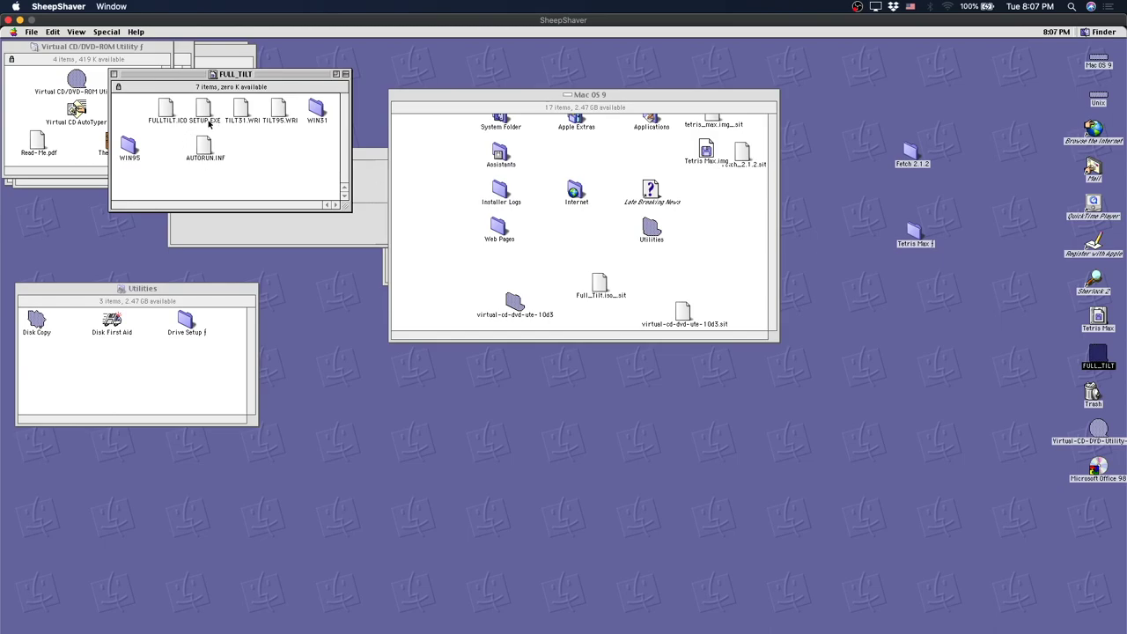
click(113, 75)
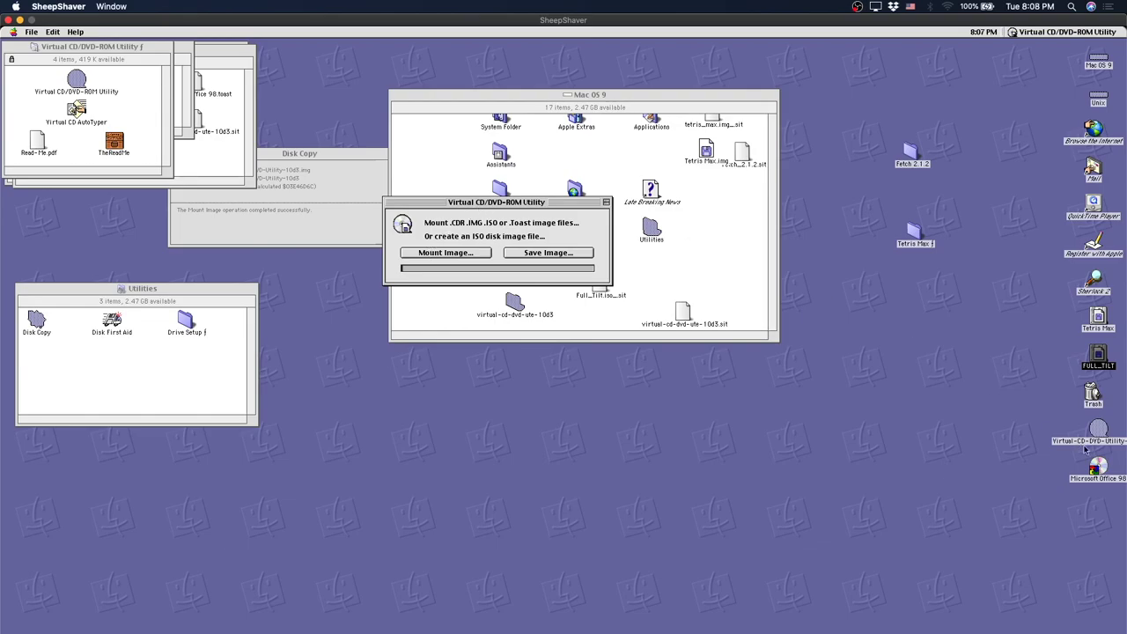
View the mounted Microsoft Office 98 volume again, then close its window and the Mac OS 9 window, leaving Virtual CD/DVD-ROM Utility in front
double_click(1100, 471)
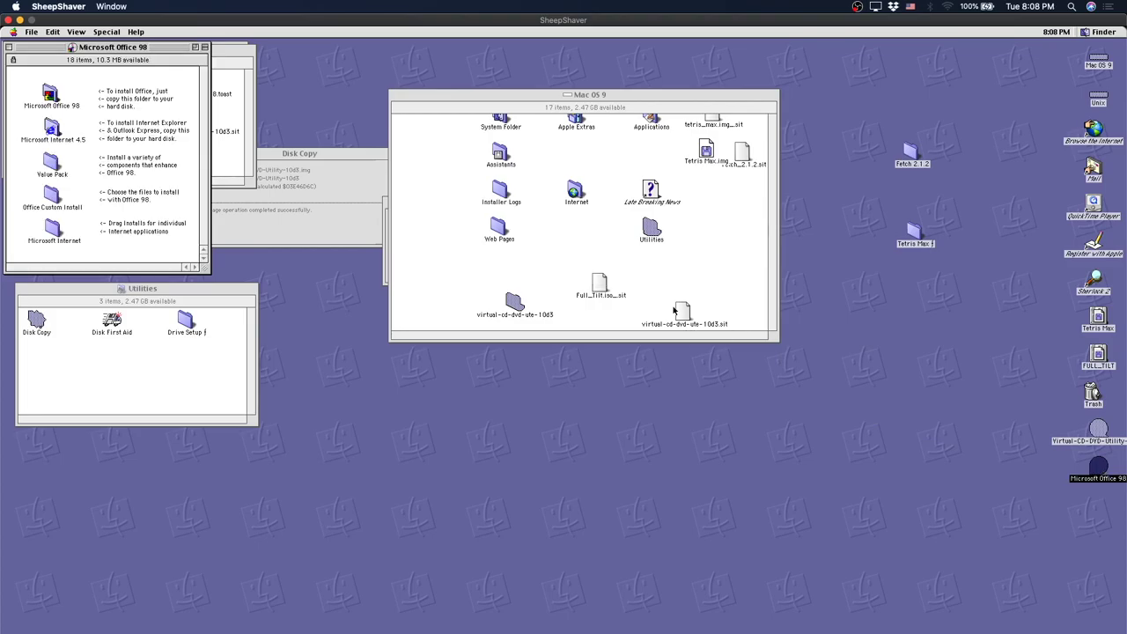
click(8, 46)
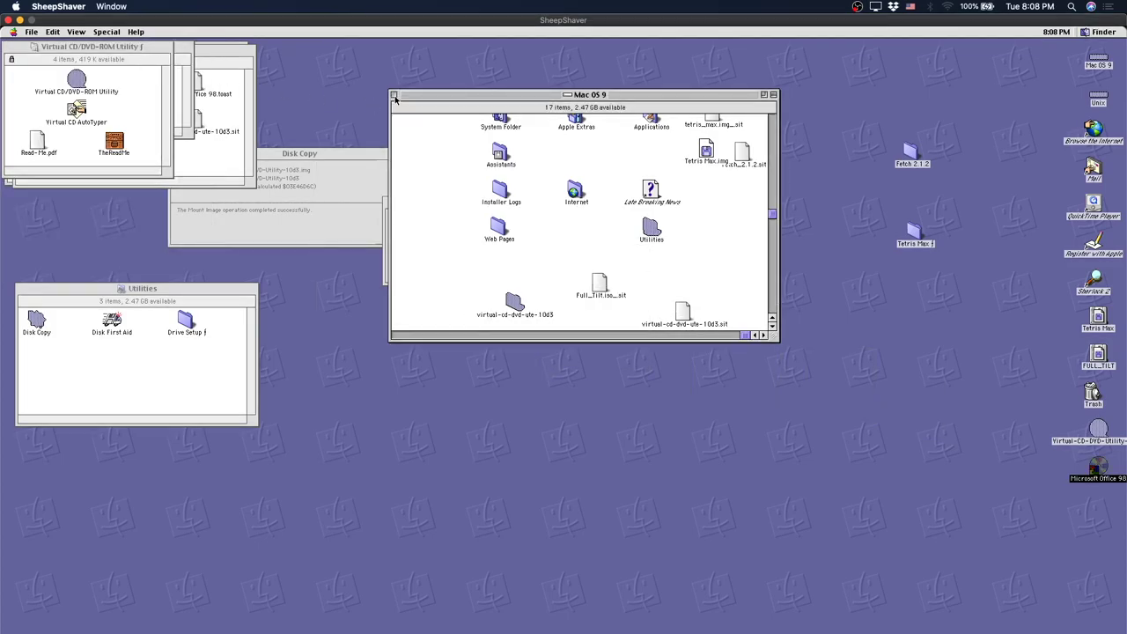
click(394, 94)
click(416, 204)
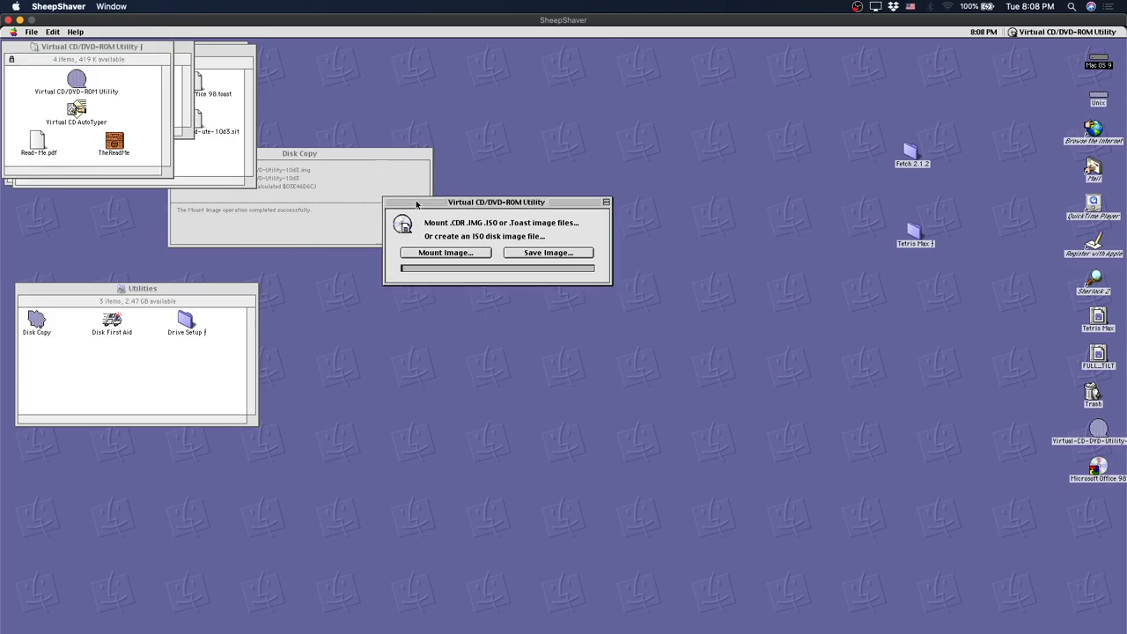